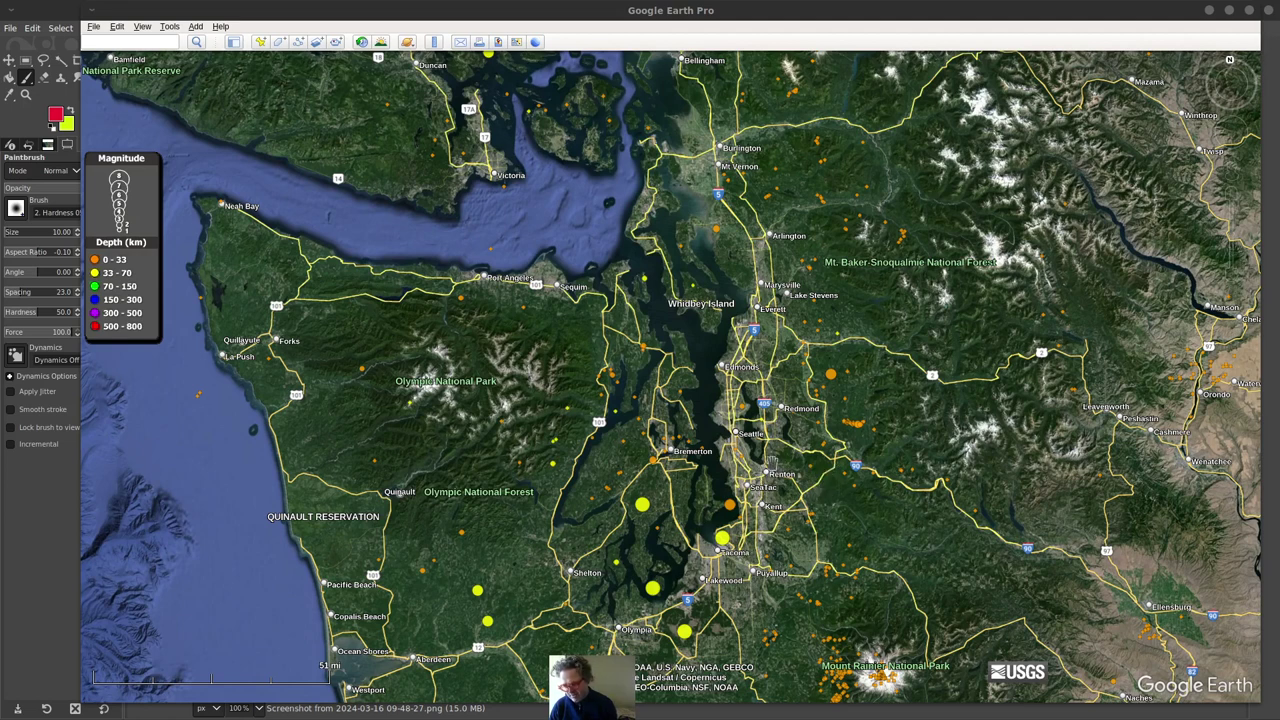
# - Zoom out from Puget Sound to the full earthquake globe and spin North America forward
pyautogui.scroll(-2, 770, 463)
pyautogui.scroll(-2, 772, 462)
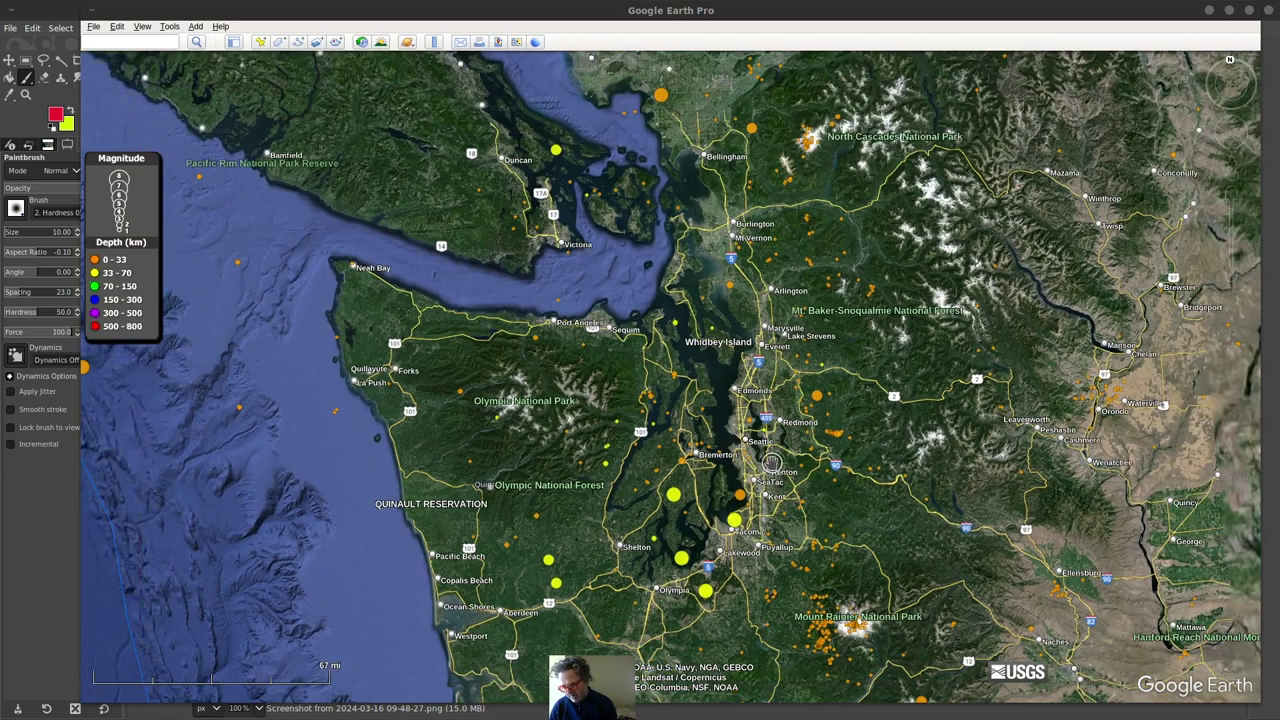
pyautogui.scroll(-2, 771, 462)
pyautogui.scroll(-1, 771, 462)
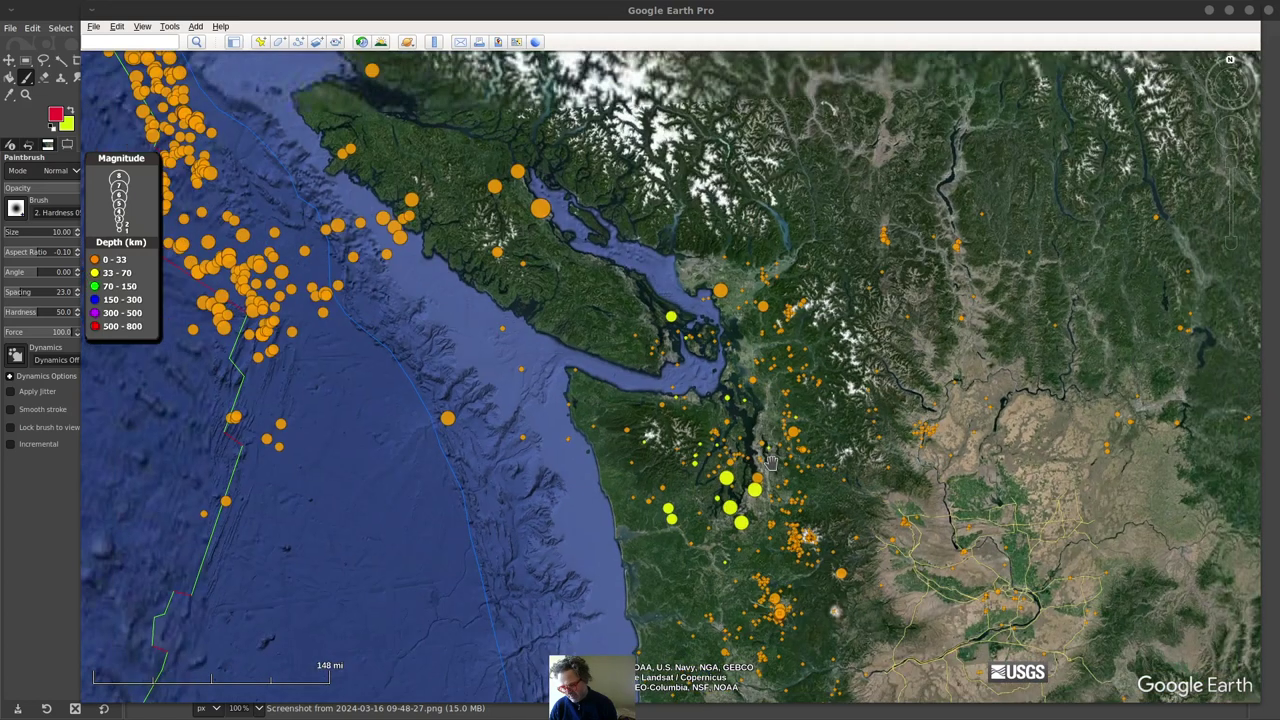
pyautogui.scroll(-6, 771, 462)
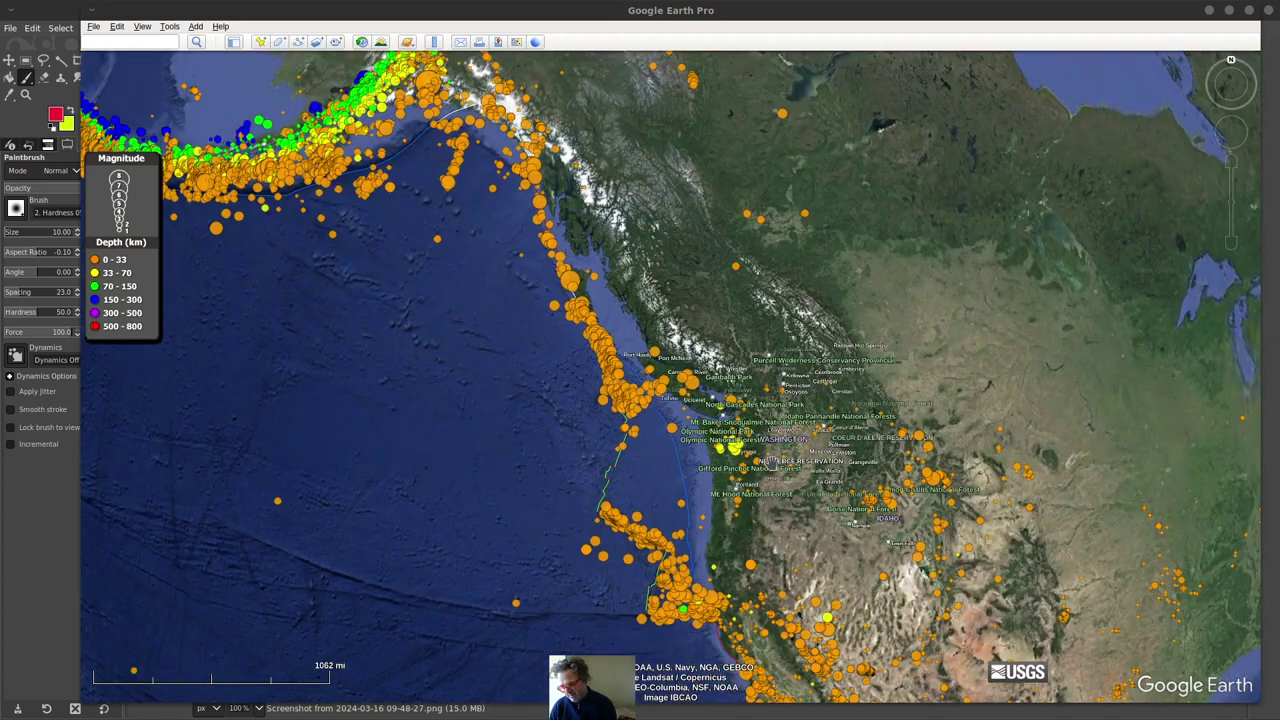
pyautogui.scroll(-3, 771, 462)
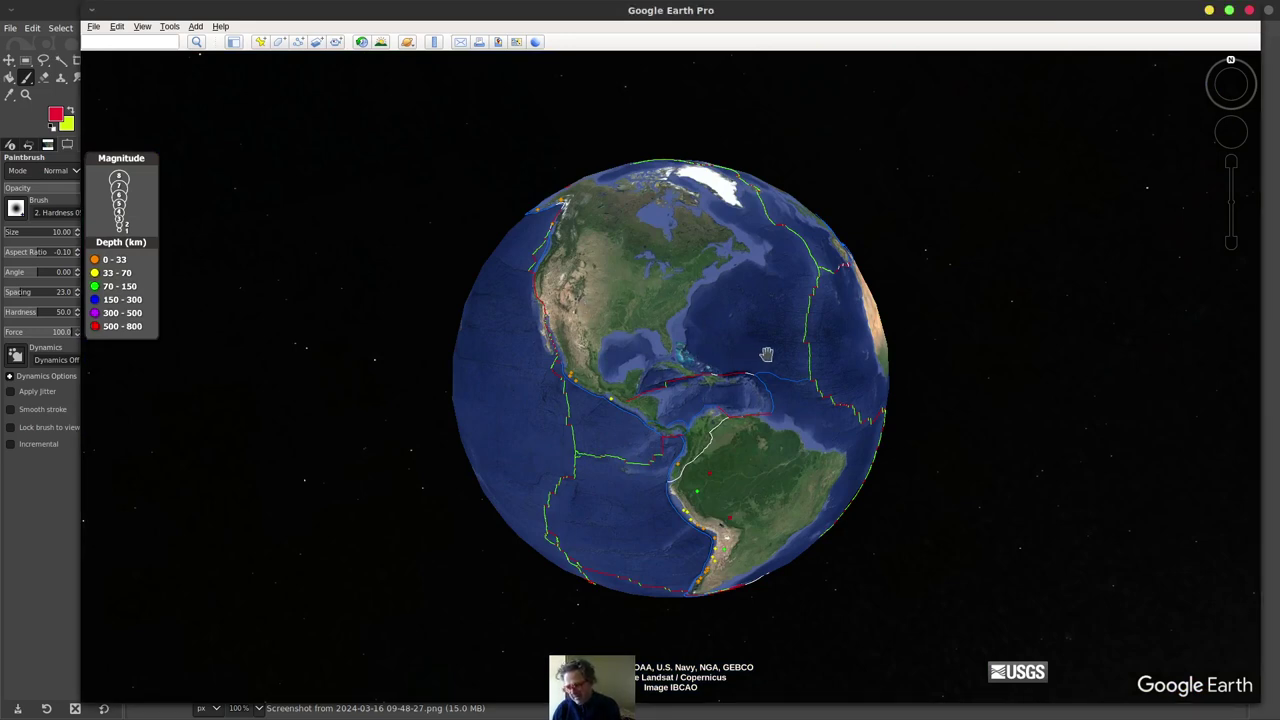
pyautogui.moveTo(771, 357); pyautogui.dragTo(719, 367)
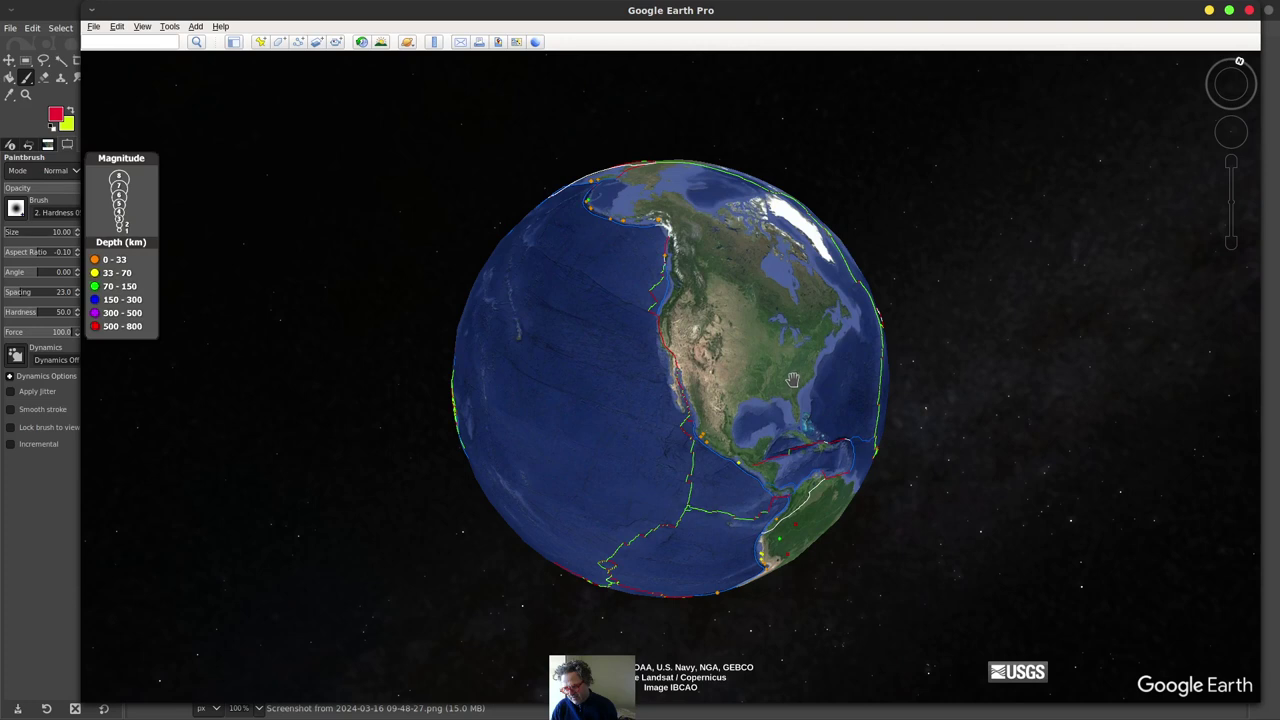
# - Rotate the globe so North America's Pacific coast and Alaska face the viewer
pyautogui.moveTo(792, 374); pyautogui.dragTo(718, 402)
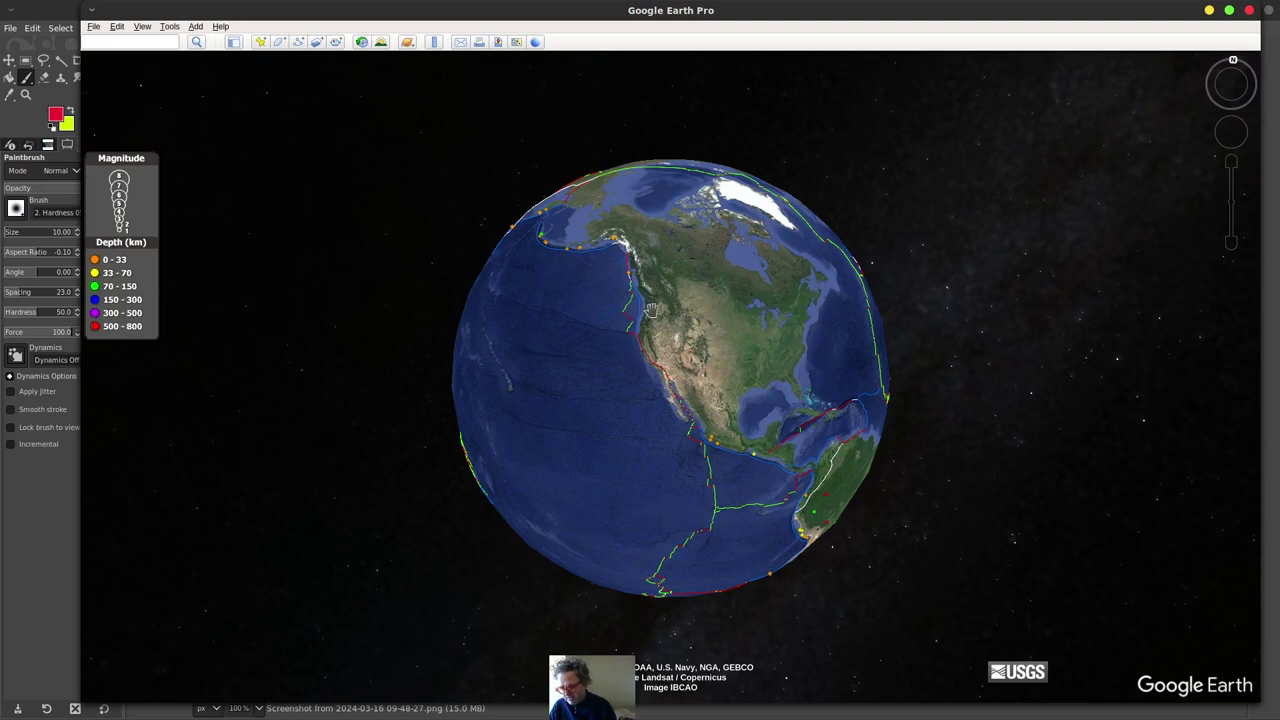
pyautogui.scroll(2, 652, 310)
# - Zoom in from the globe toward the Pacific Northwest earthquakes
pyautogui.scroll(2, 652, 310)
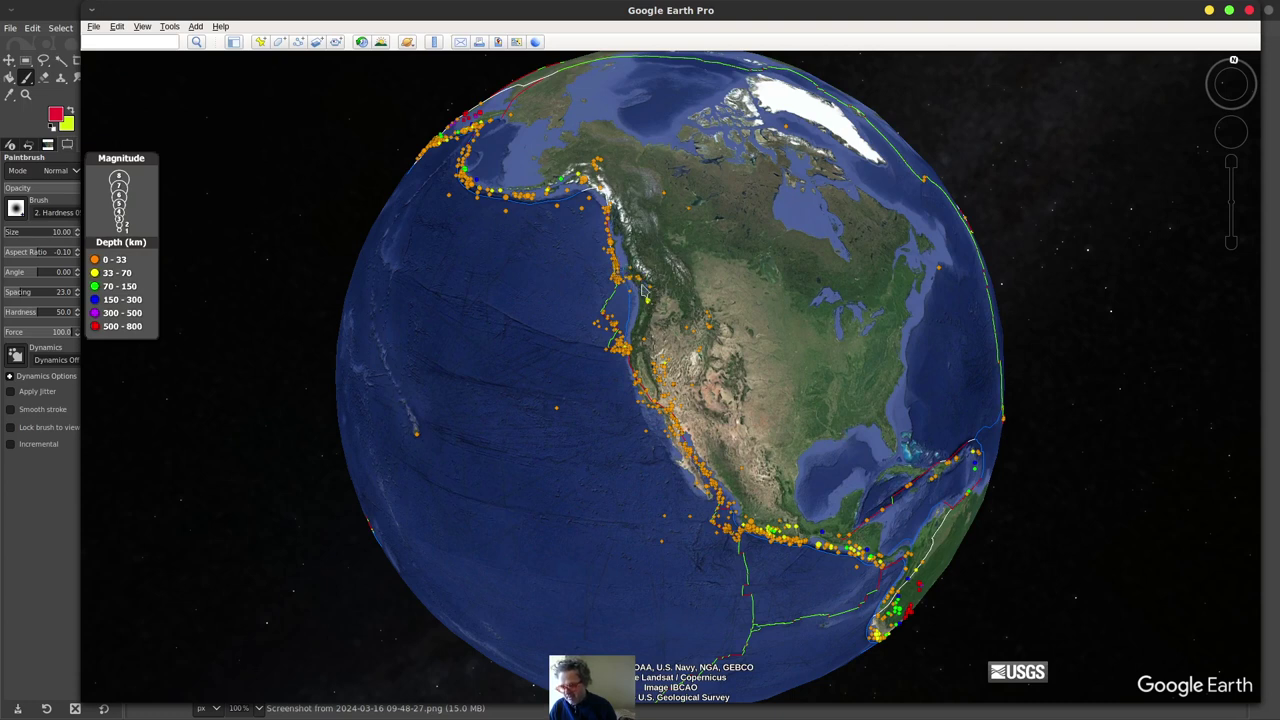
pyautogui.scroll(2, 650, 296)
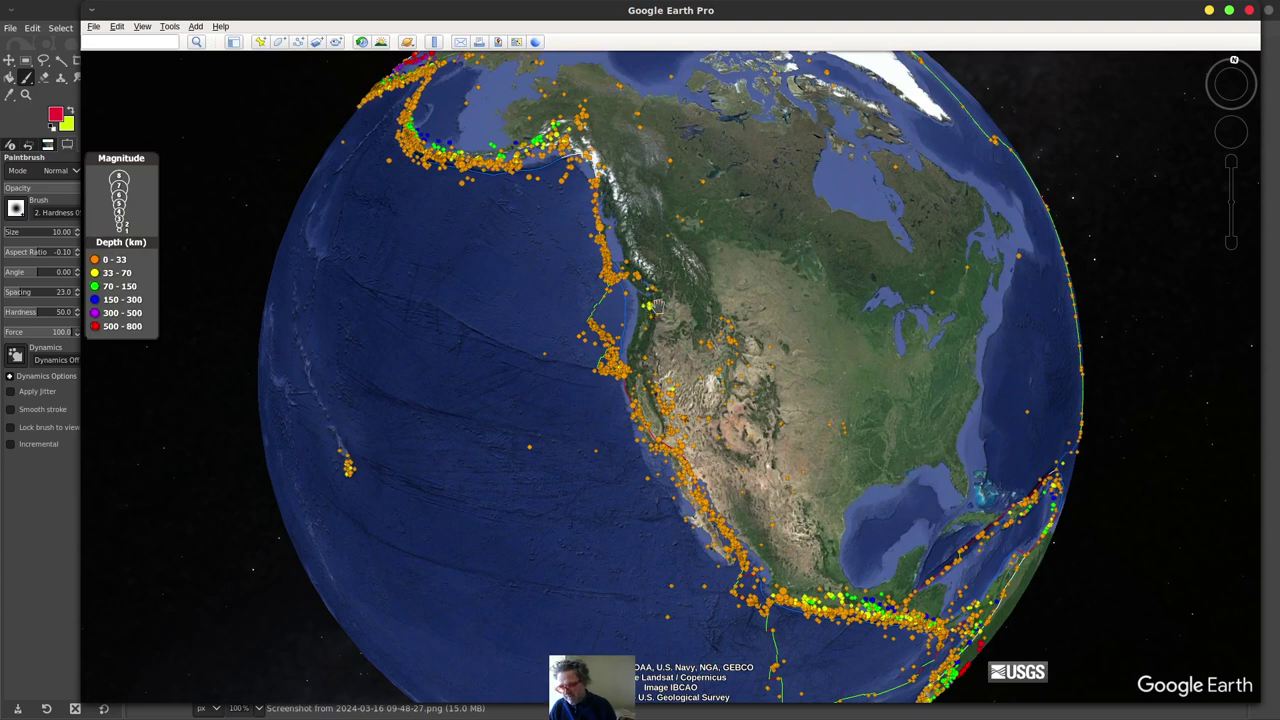
pyautogui.scroll(2, 658, 305)
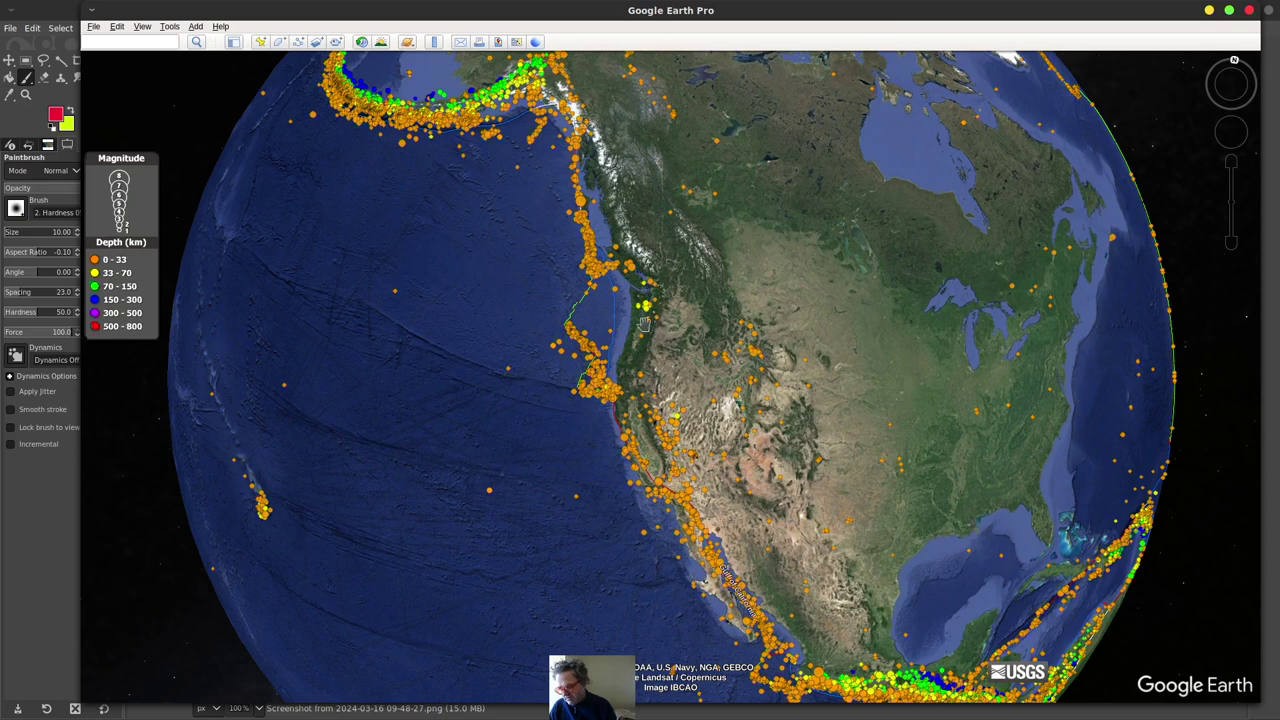
pyautogui.scroll(2, 648, 313)
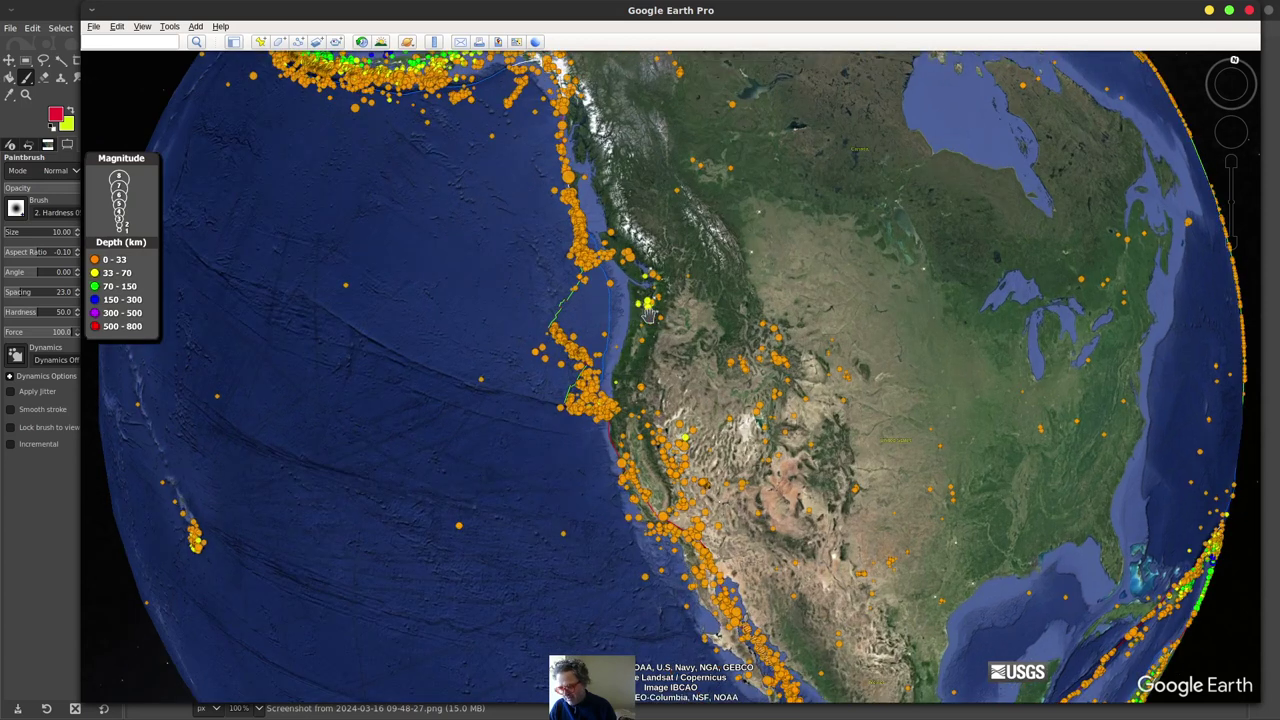
pyautogui.scroll(1, 648, 313)
pyautogui.scroll(2, 648, 313)
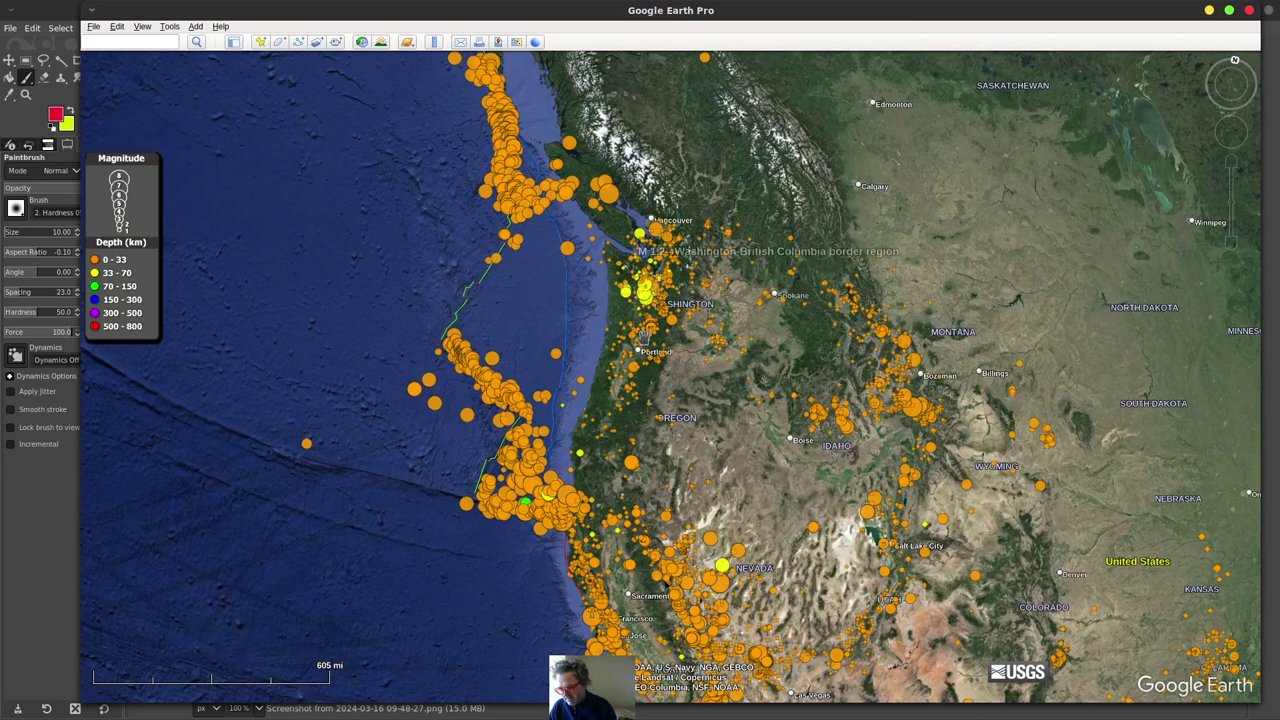
pyautogui.scroll(2, 693, 354)
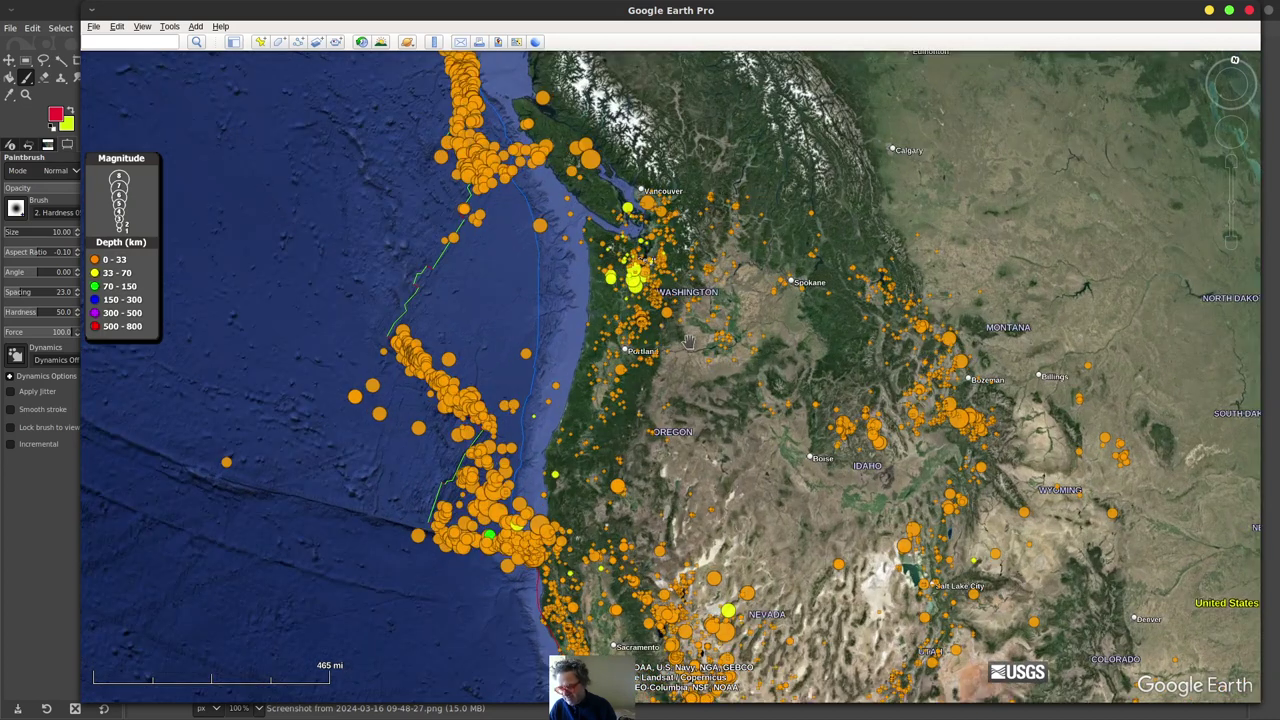
pyautogui.scroll(2, 686, 336)
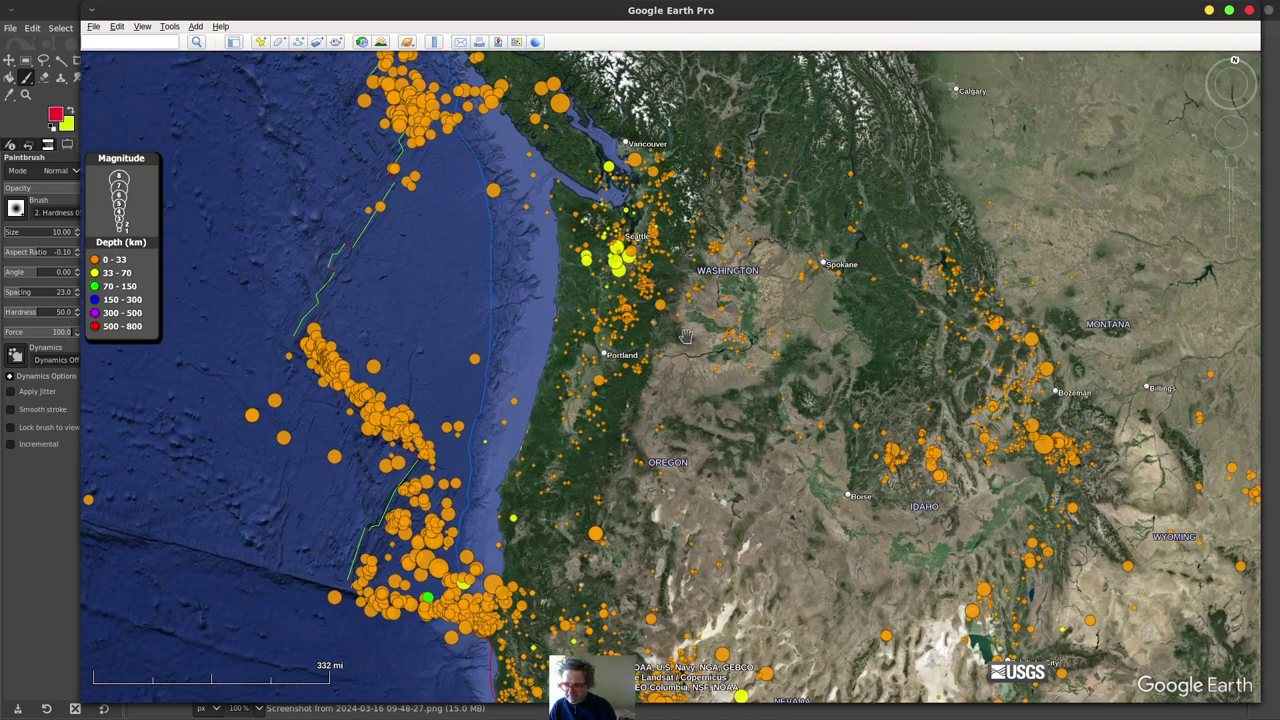
# - Rotate slightly around Portland and zoom into a tilted Washington–Oregon view, panning north toward Seattle
pyautogui.moveTo(666, 358); pyautogui.dragTo(665, 362, button='middle')
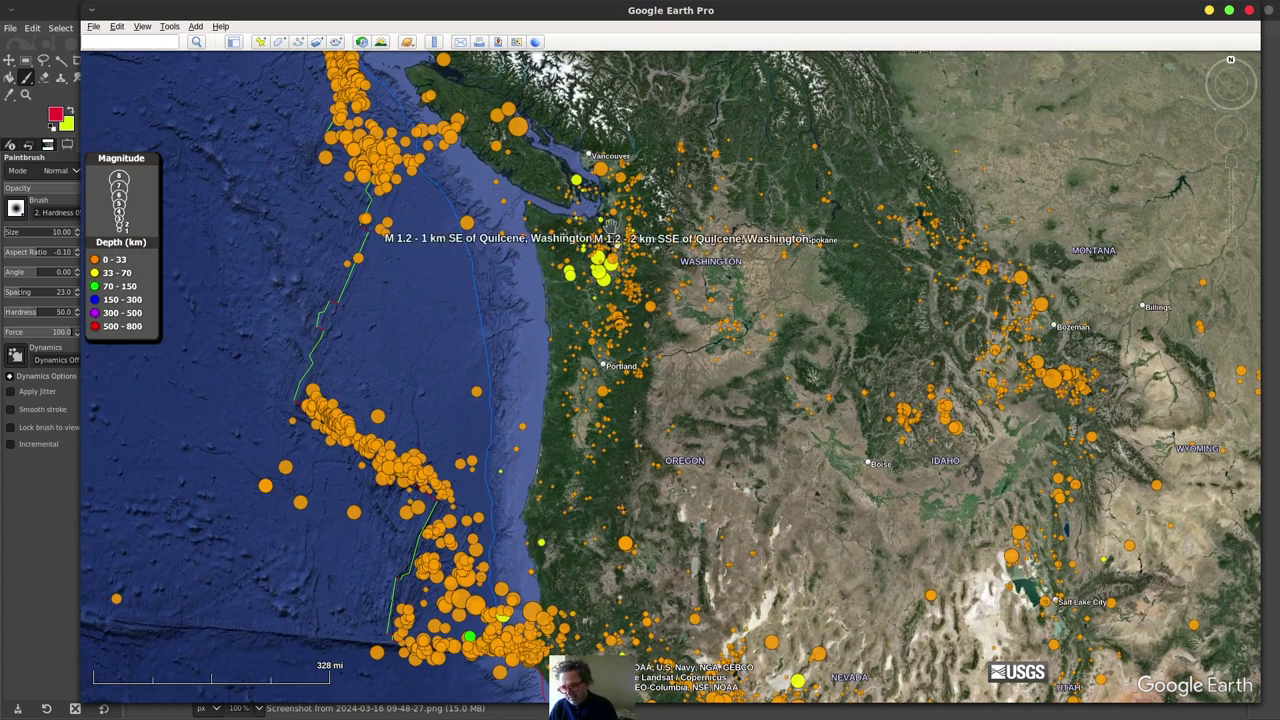
pyautogui.scroll(2, 608, 238)
pyautogui.scroll(3, 607, 239)
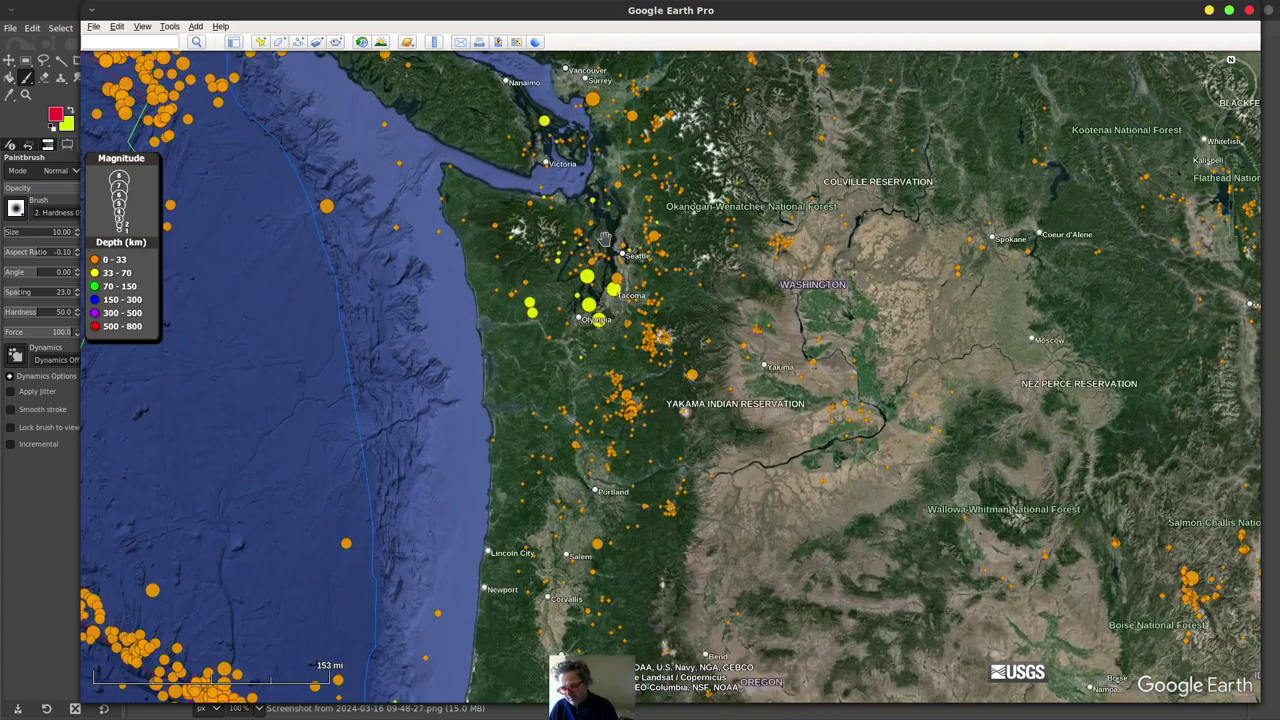
pyautogui.scroll(2, 607, 238)
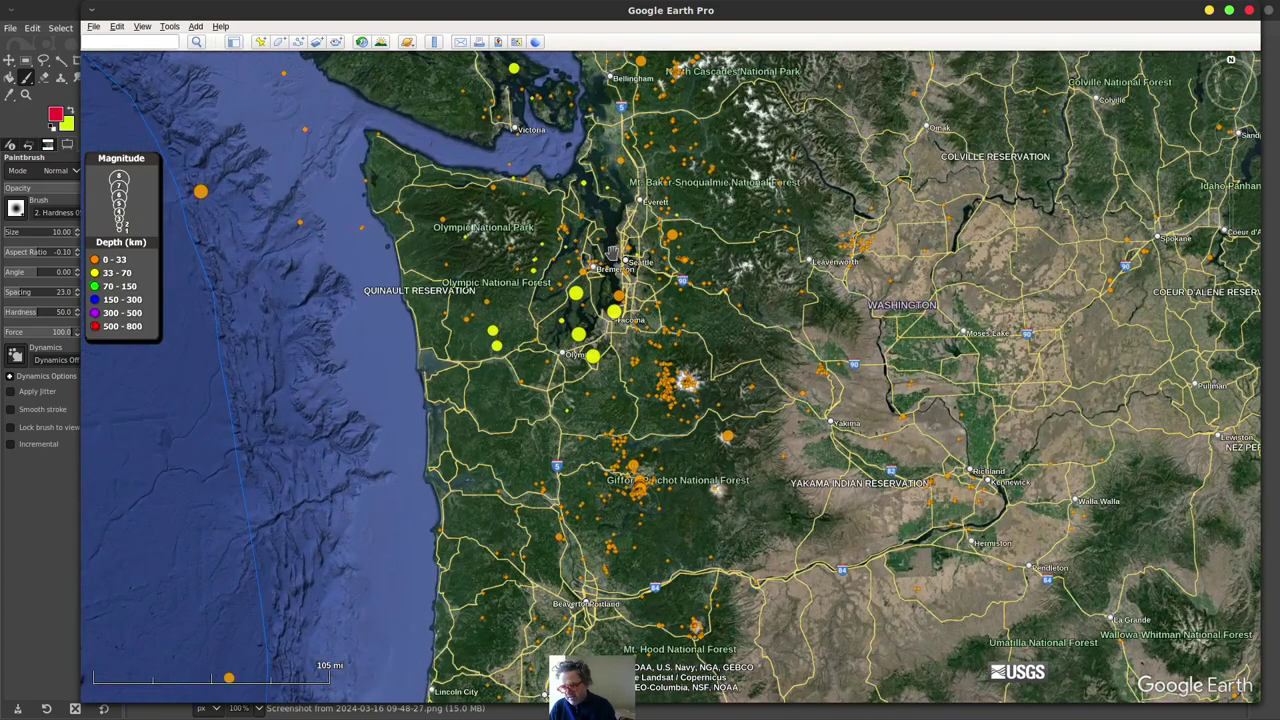
pyautogui.scroll(2, 606, 233)
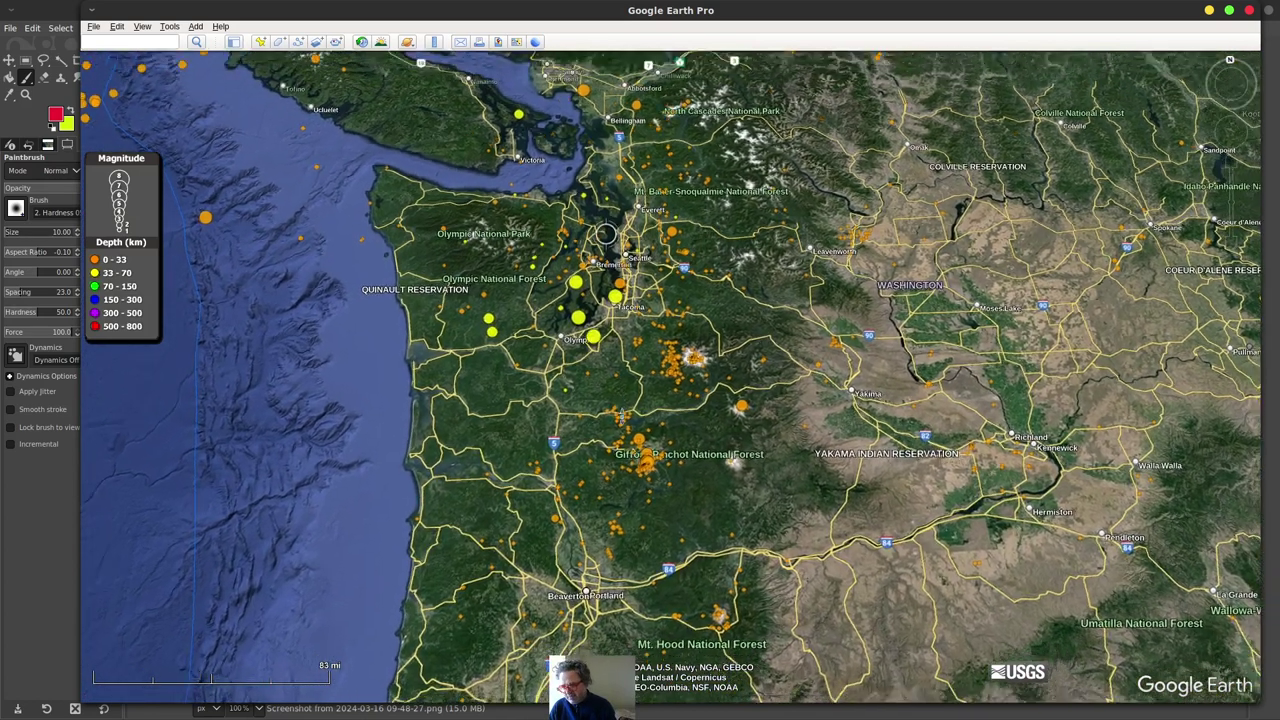
pyautogui.scroll(2, 606, 233)
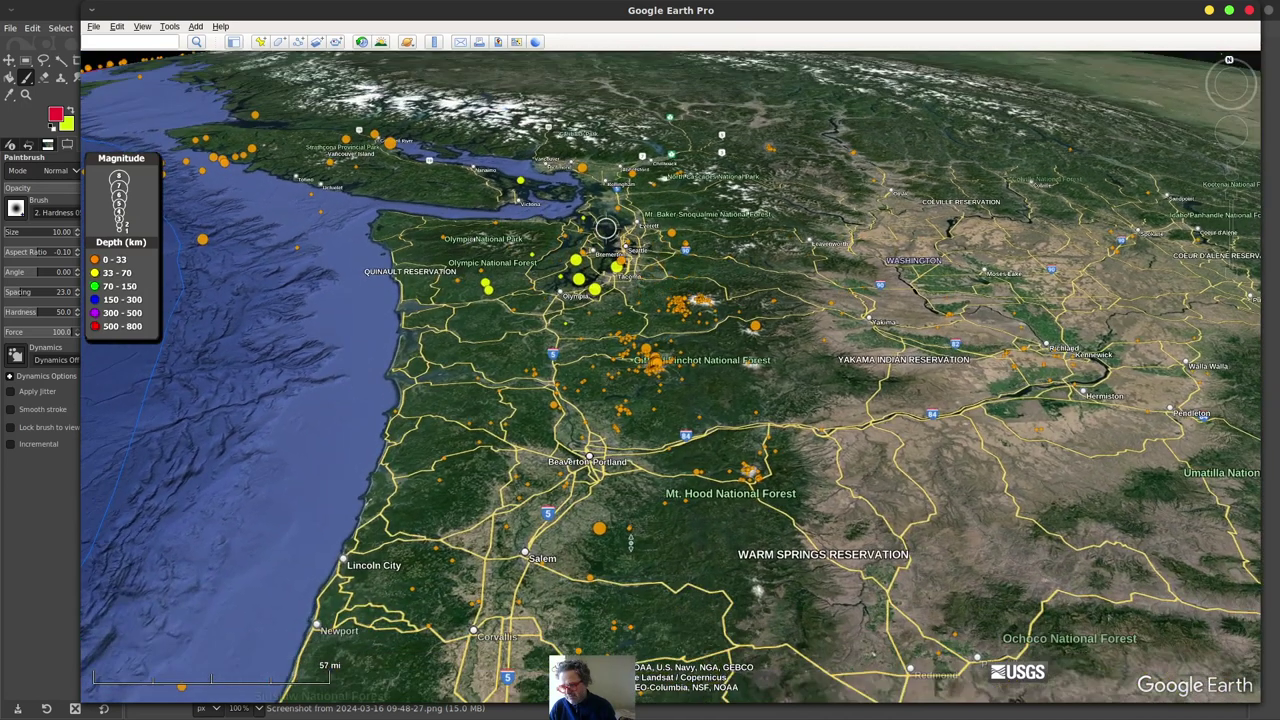
pyautogui.scroll(2, 606, 228)
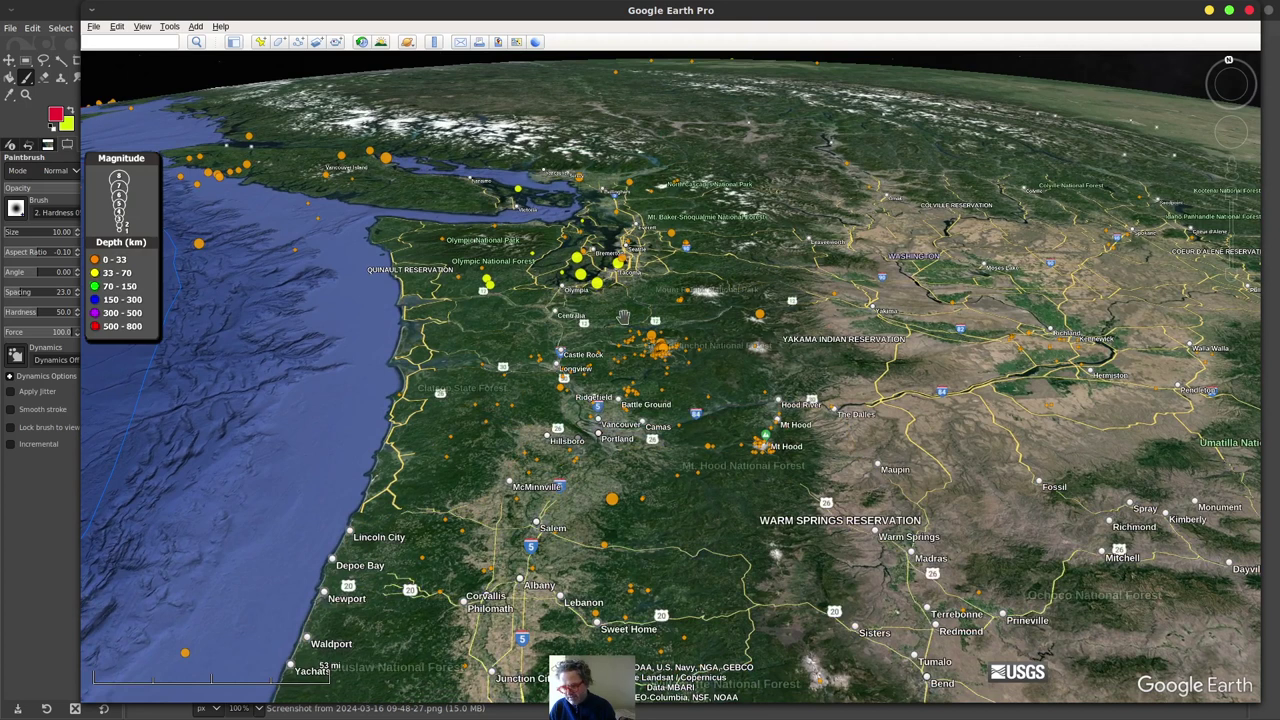
pyautogui.press('Up')
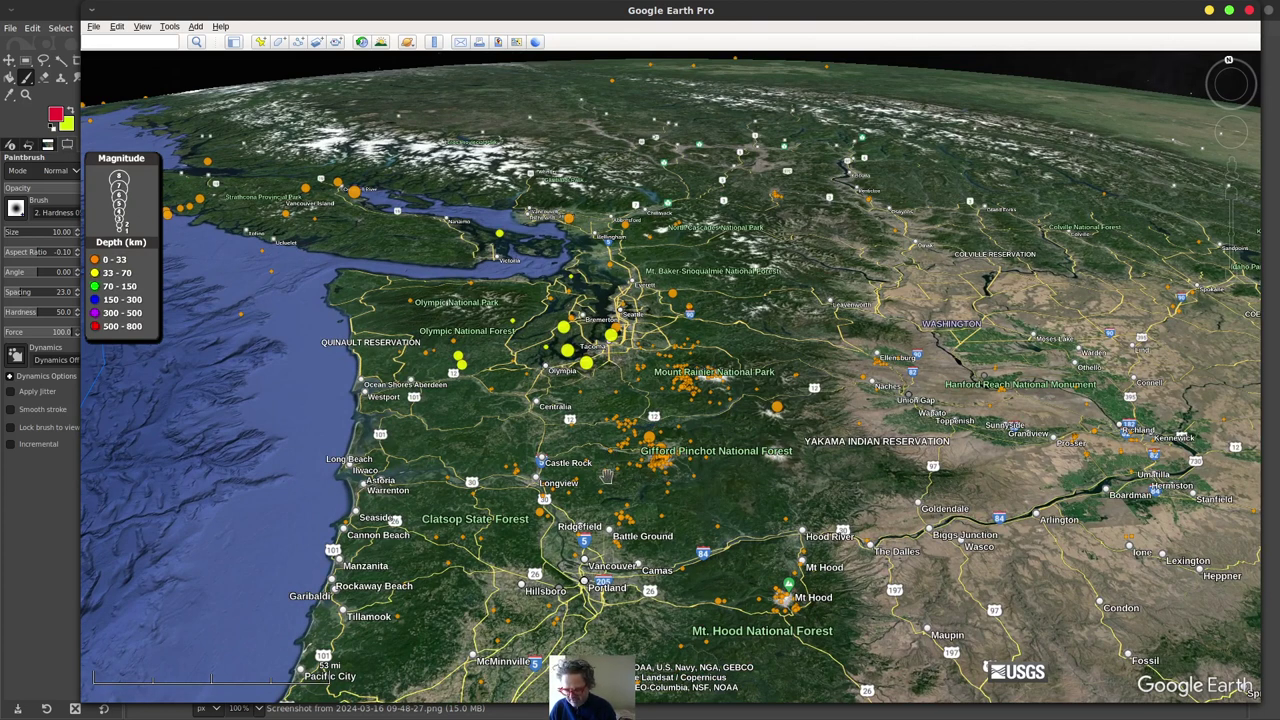
# - Level the view to nearly overhead over the Puget Sound quakes and inspect a quake placemark
pyautogui.keyDown('shift'); pyautogui.scroll(-5, 587, 457); pyautogui.keyUp('shift')
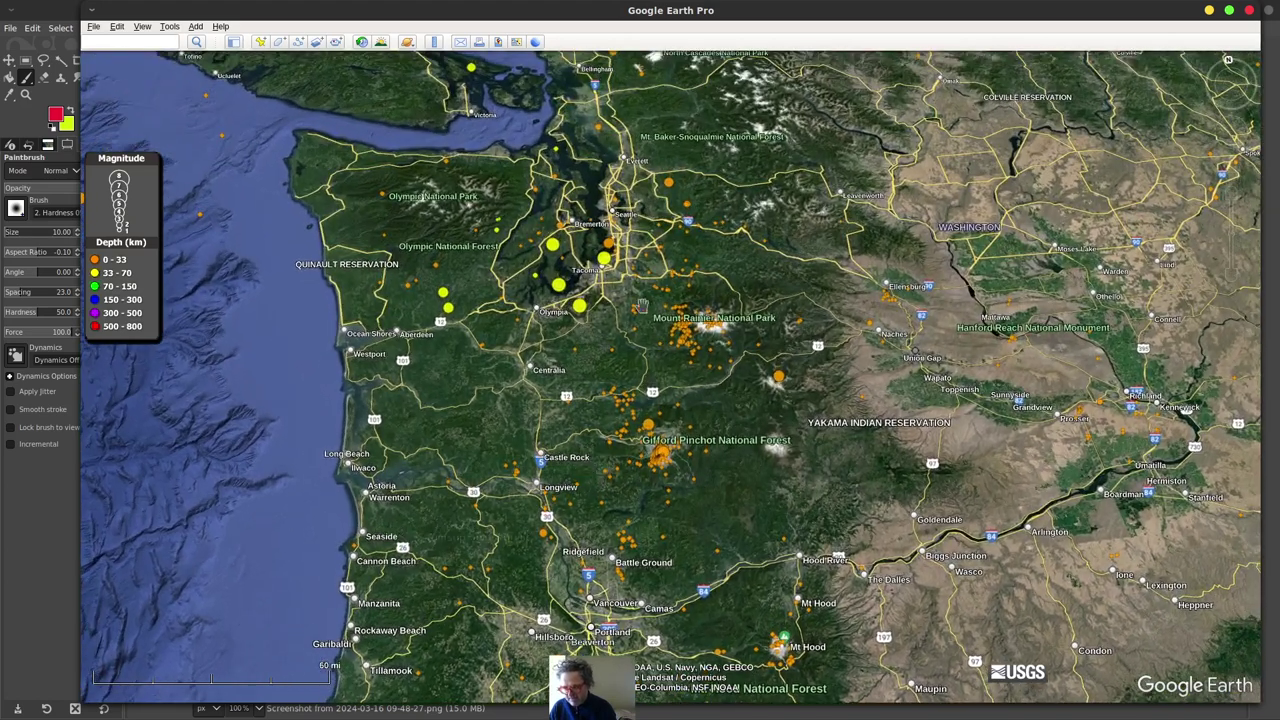
pyautogui.keyDown('shift'); pyautogui.scroll(-5, 633, 515); pyautogui.keyUp('shift')
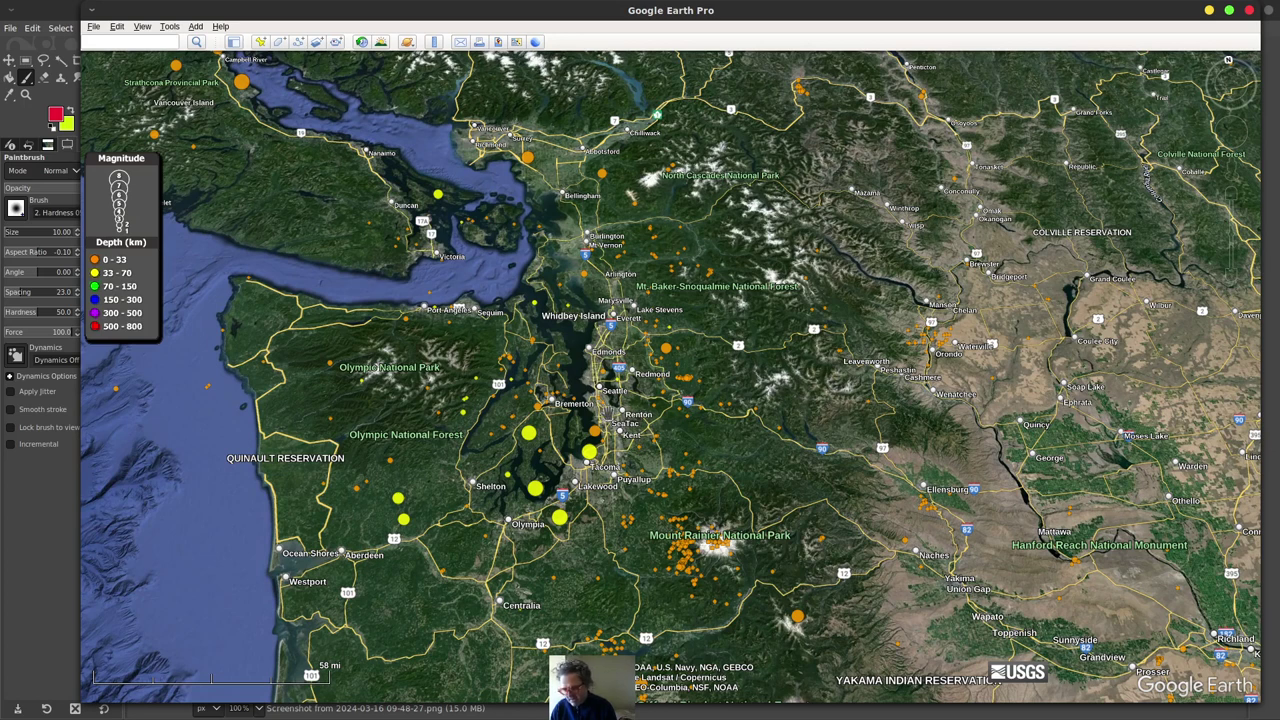
pyautogui.moveTo(612, 420)
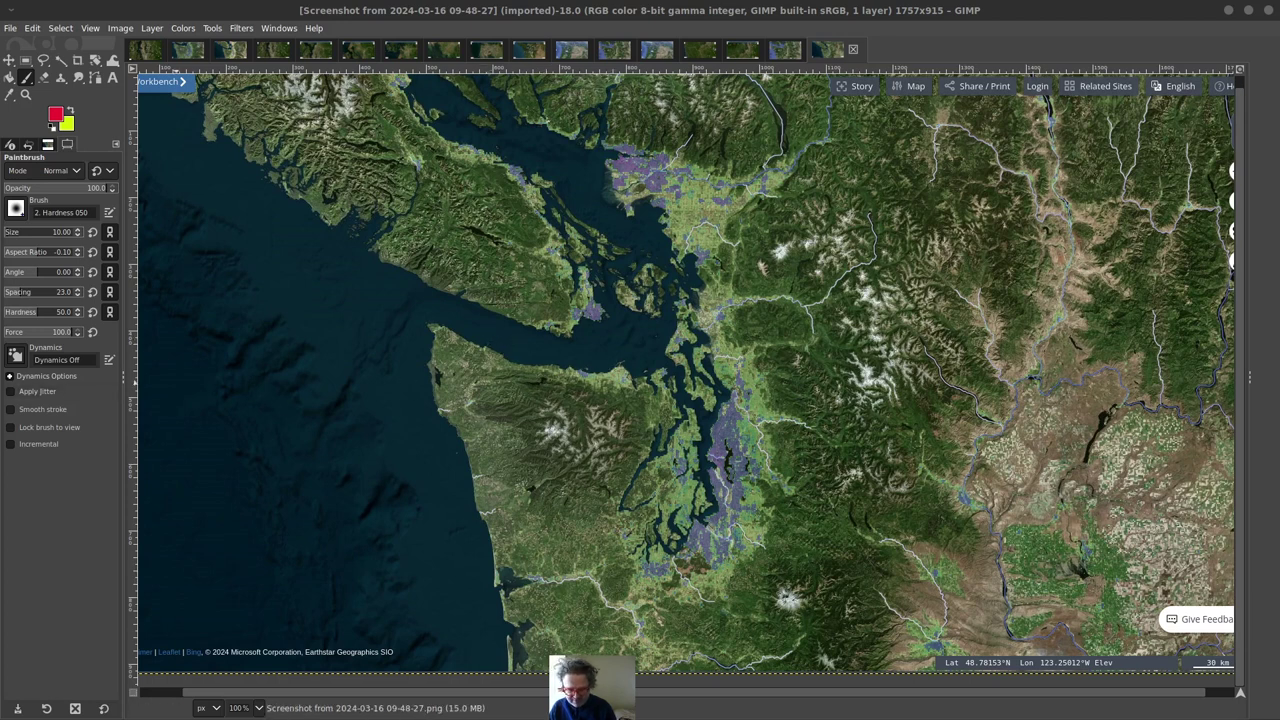
# - Paint two red star-shaped marks near the top of the 09-32-48 USGS map screenshot
pyautogui.hotkey('ctrl', 'pageup')
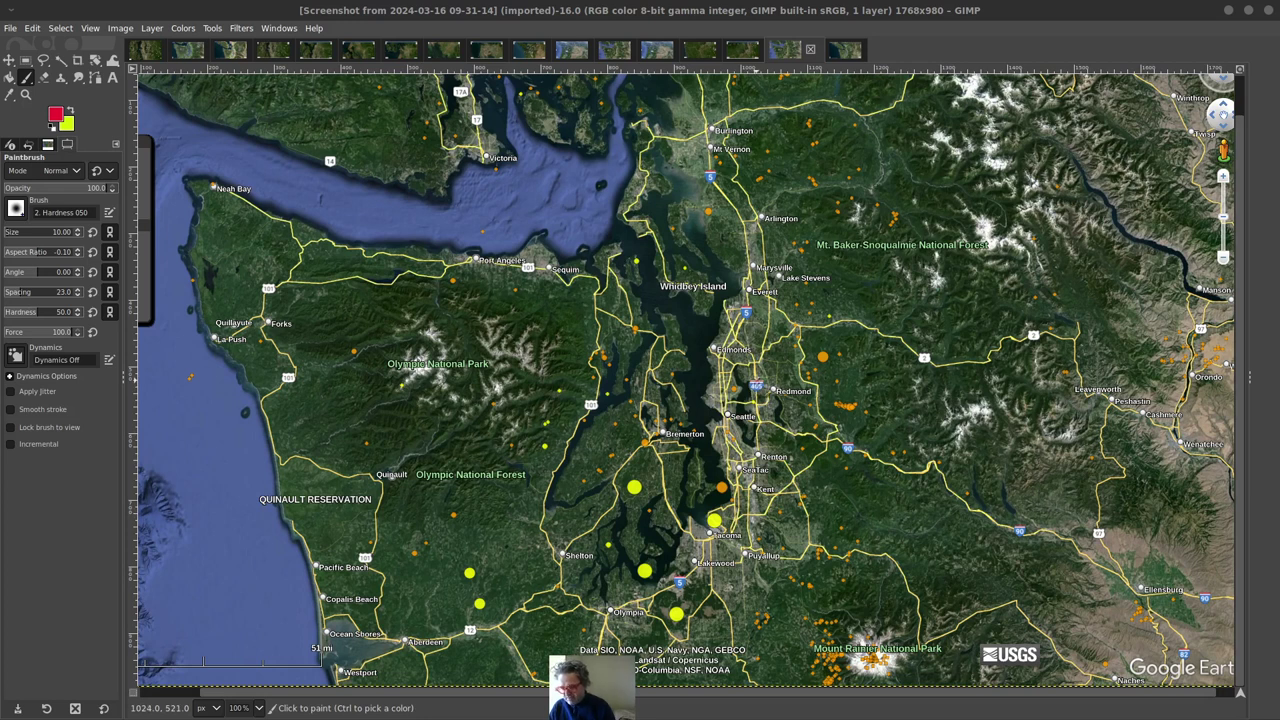
pyautogui.click(744, 52)
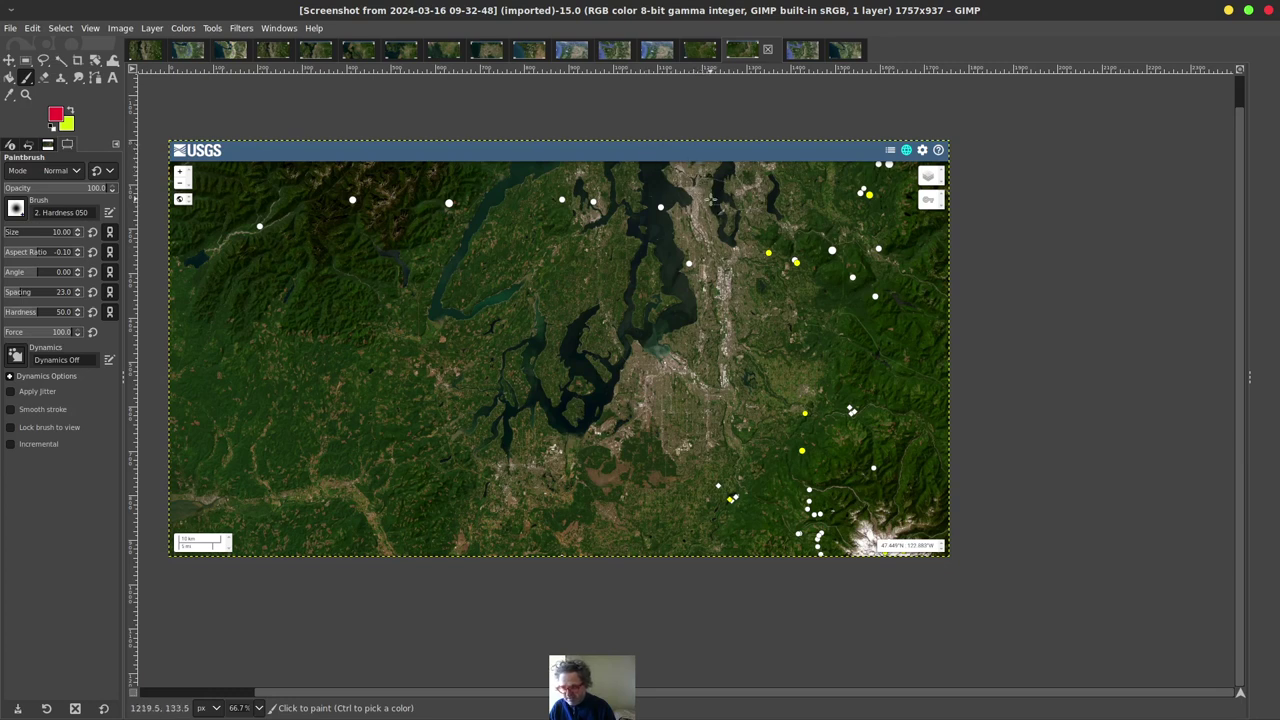
pyautogui.click(651, 167)
pyautogui.moveTo(661, 168)
pyautogui.mouseDown()
pyautogui.moveTo(674, 182)
pyautogui.moveTo(656, 172)
pyautogui.mouseUp()
pyautogui.moveTo(740, 186); pyautogui.dragTo(727, 190)
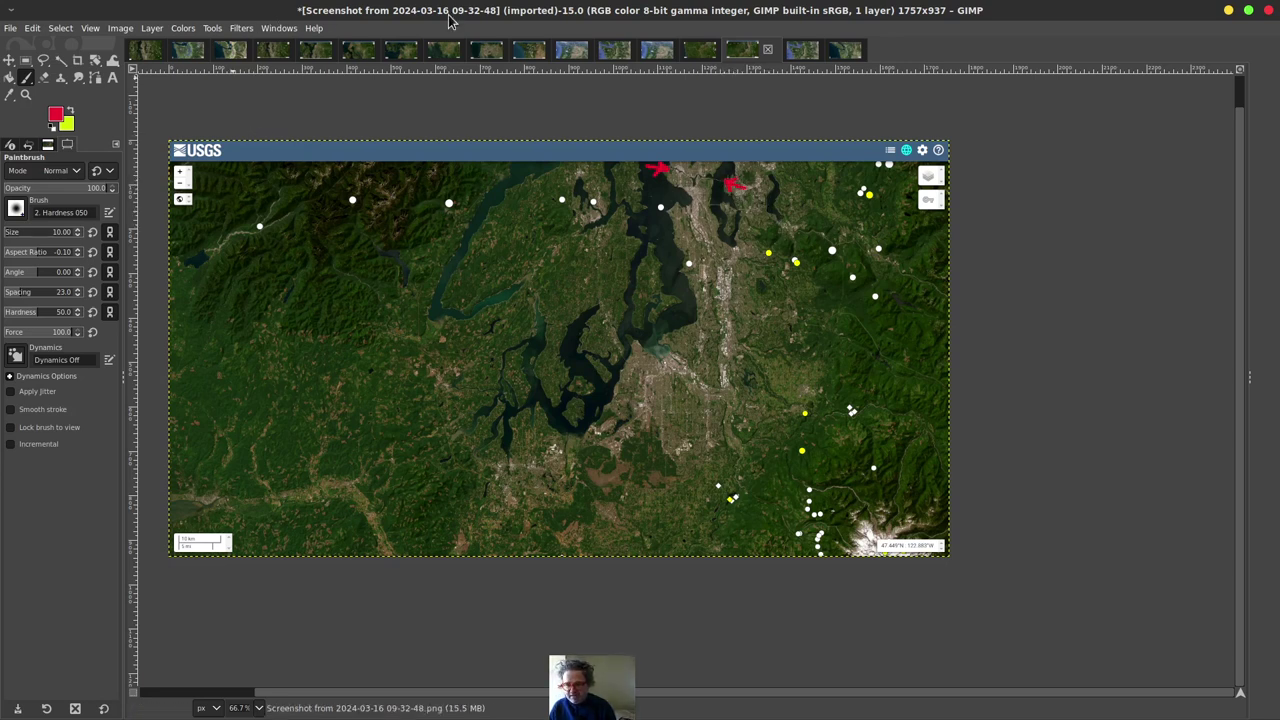
# - On the 09-30-49 route map, paint a red arc and loop around Seattle
pyautogui.click(710, 56)
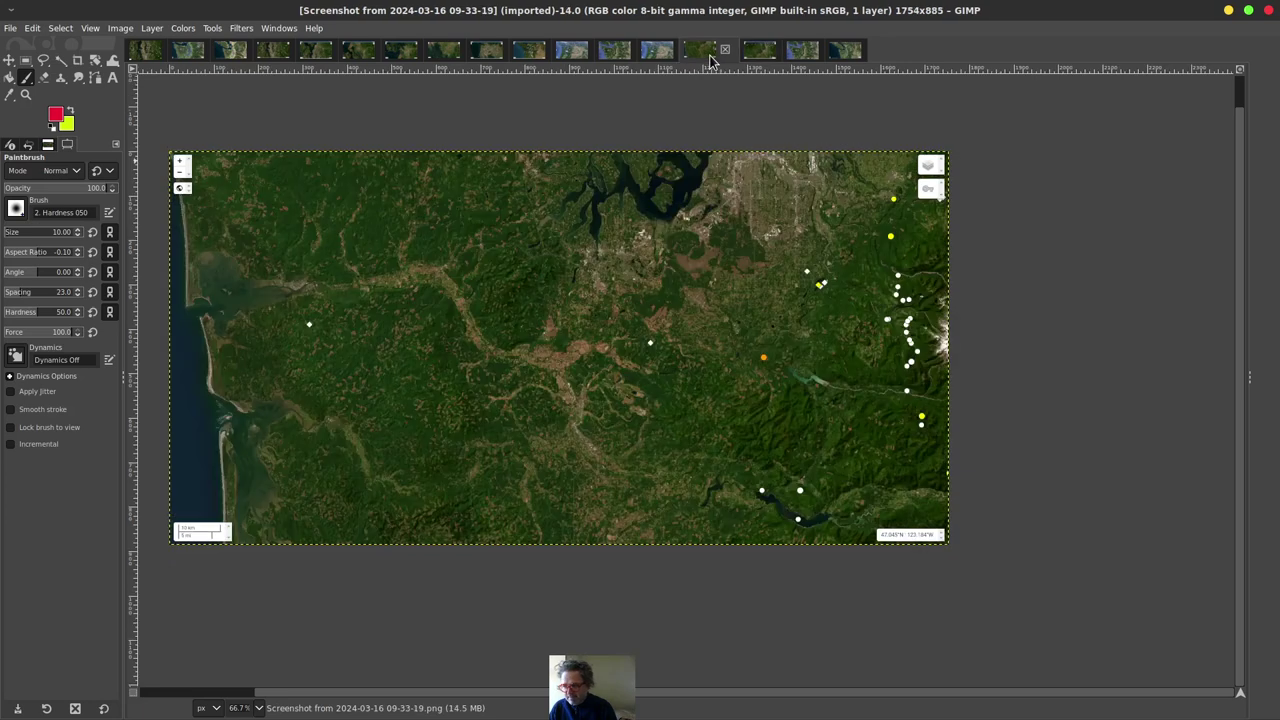
pyautogui.click(651, 55)
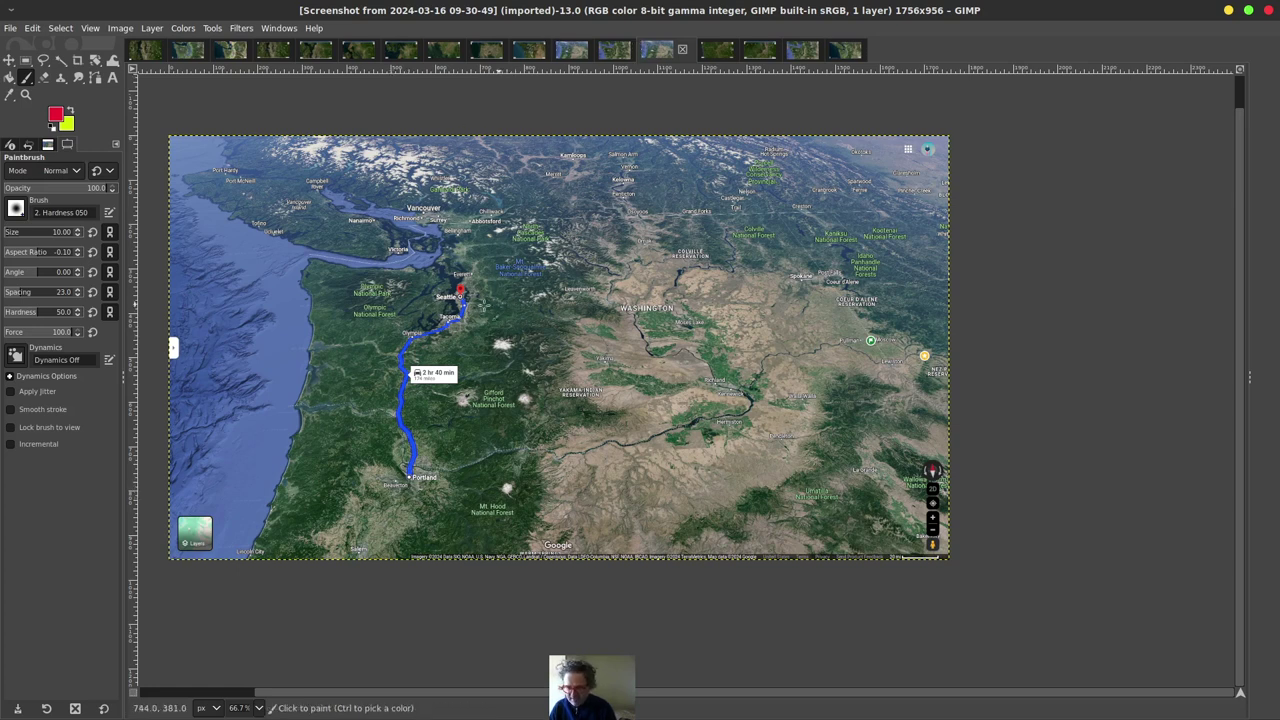
pyautogui.moveTo(499, 289)
pyautogui.mouseDown()
pyautogui.moveTo(494, 263)
pyautogui.moveTo(467, 247)
pyautogui.moveTo(422, 275)
pyautogui.moveTo(424, 332)
pyautogui.moveTo(462, 340)
pyautogui.moveTo(505, 290)
pyautogui.moveTo(485, 293)
pyautogui.mouseUp()
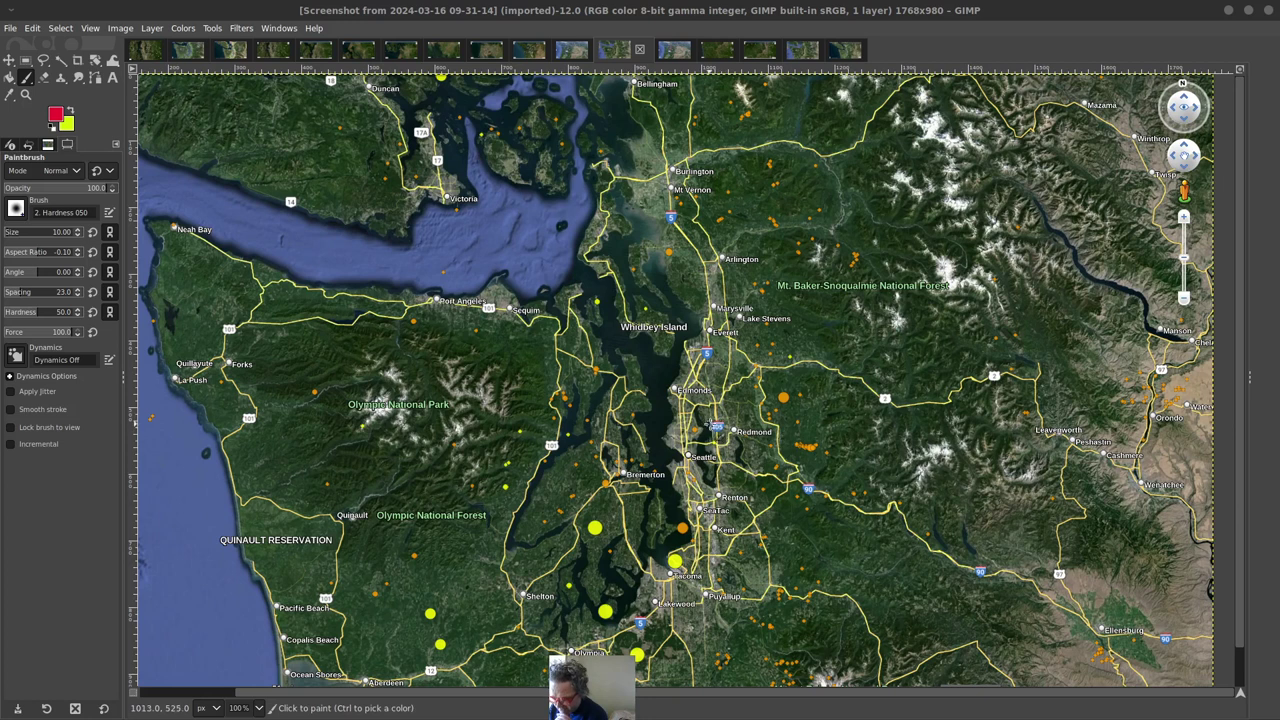
pyautogui.moveTo(712, 420)
pyautogui.mouseDown()
pyautogui.moveTo(677, 402)
pyautogui.moveTo(652, 434)
pyautogui.moveTo(663, 481)
pyautogui.moveTo(710, 478)
pyautogui.moveTo(696, 408)
pyautogui.mouseUp()
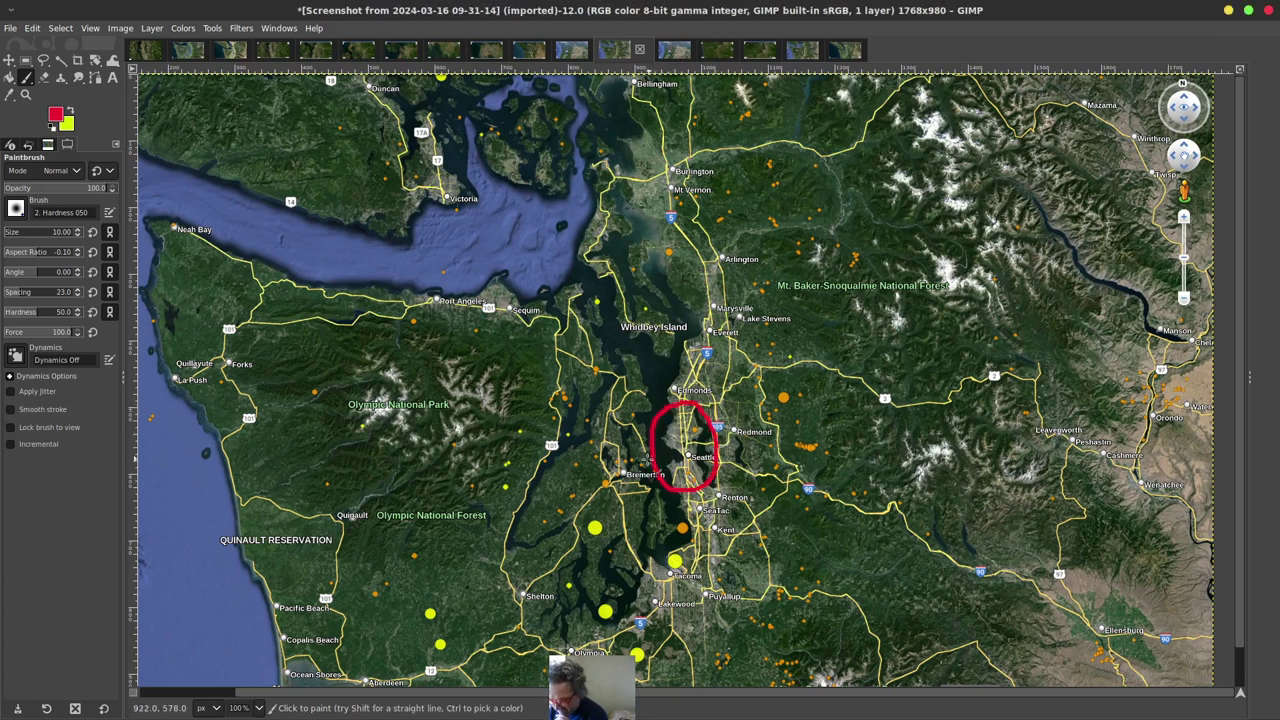
# - Paint a yellow arrow from Bremerton pointing into the red loop around Seattle
pyautogui.press('x')
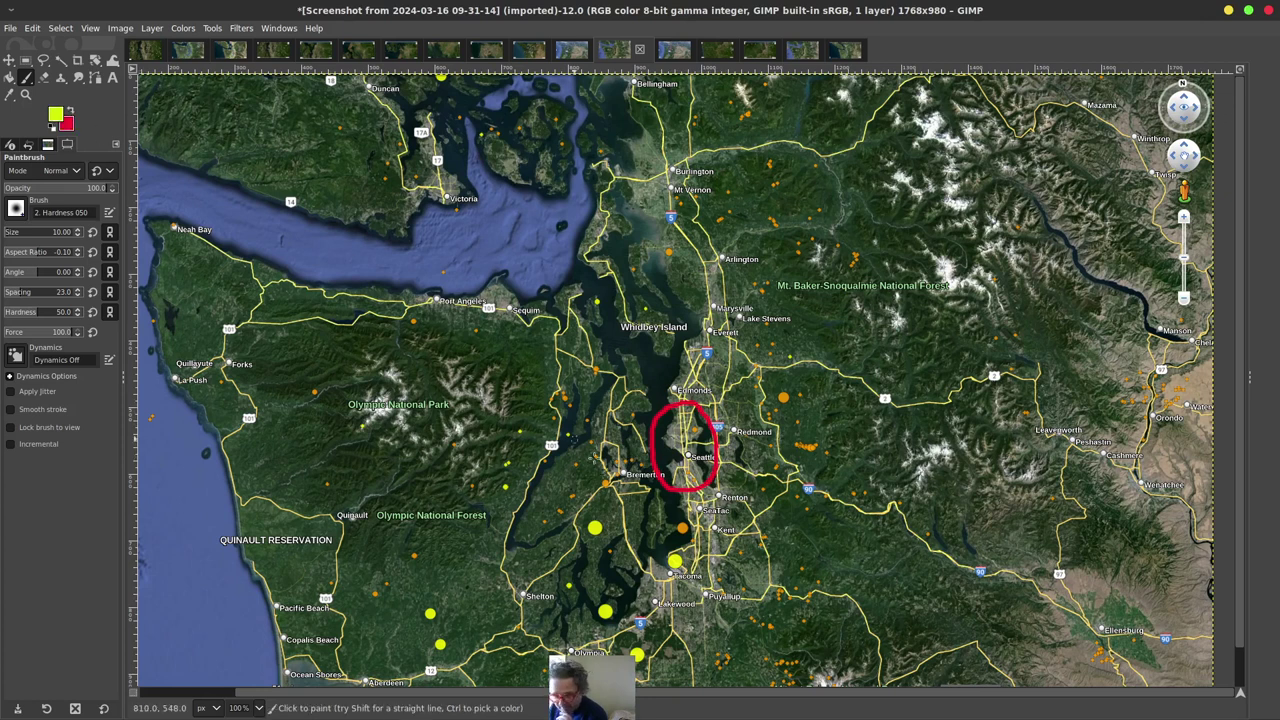
pyautogui.moveTo(641, 449)
pyautogui.mouseDown()
pyautogui.moveTo(678, 456)
pyautogui.moveTo(666, 463)
pyautogui.mouseUp()
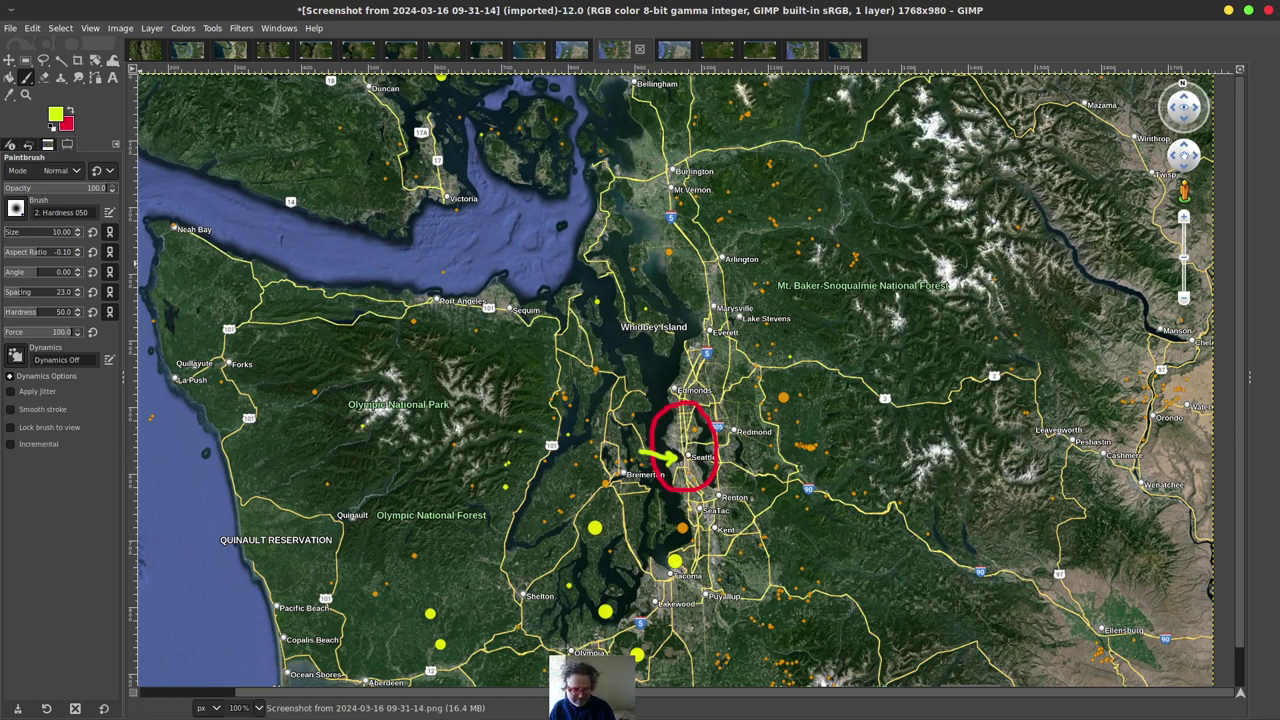
pyautogui.click(571, 50)
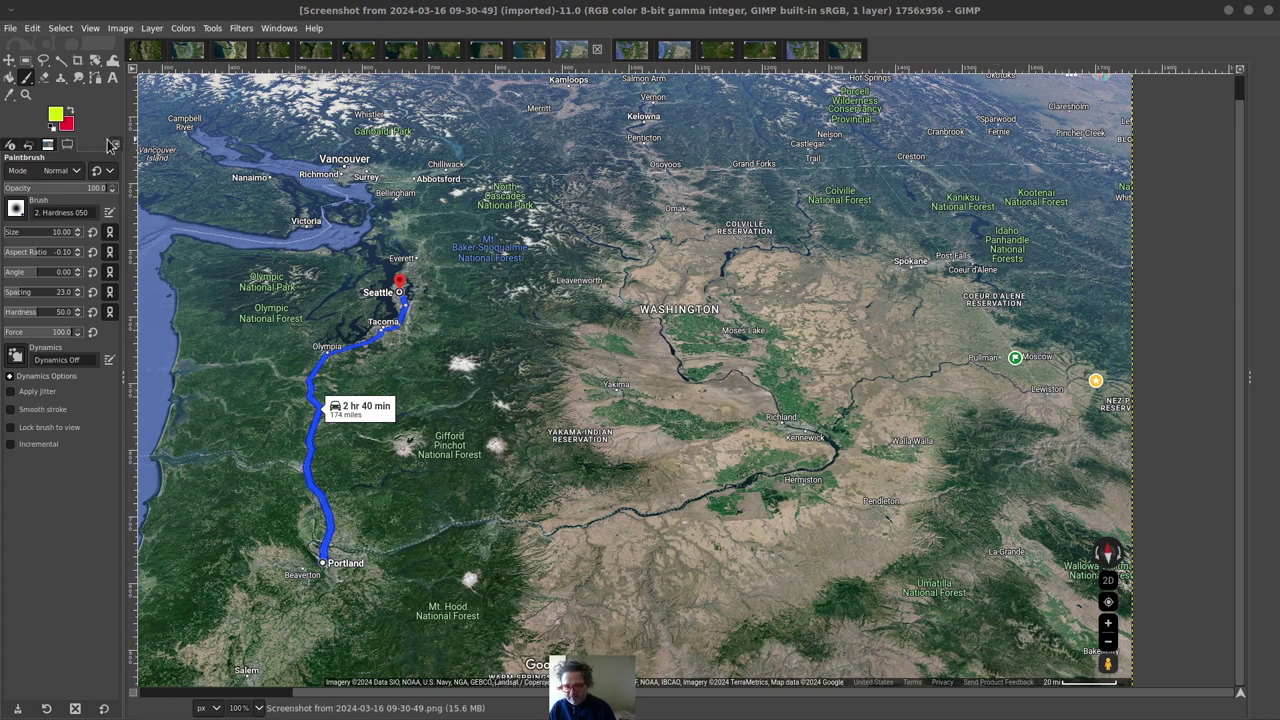
# - Circle eastern Washington in green and add two green arrows pointing southeast toward La Grande
pyautogui.press('x')
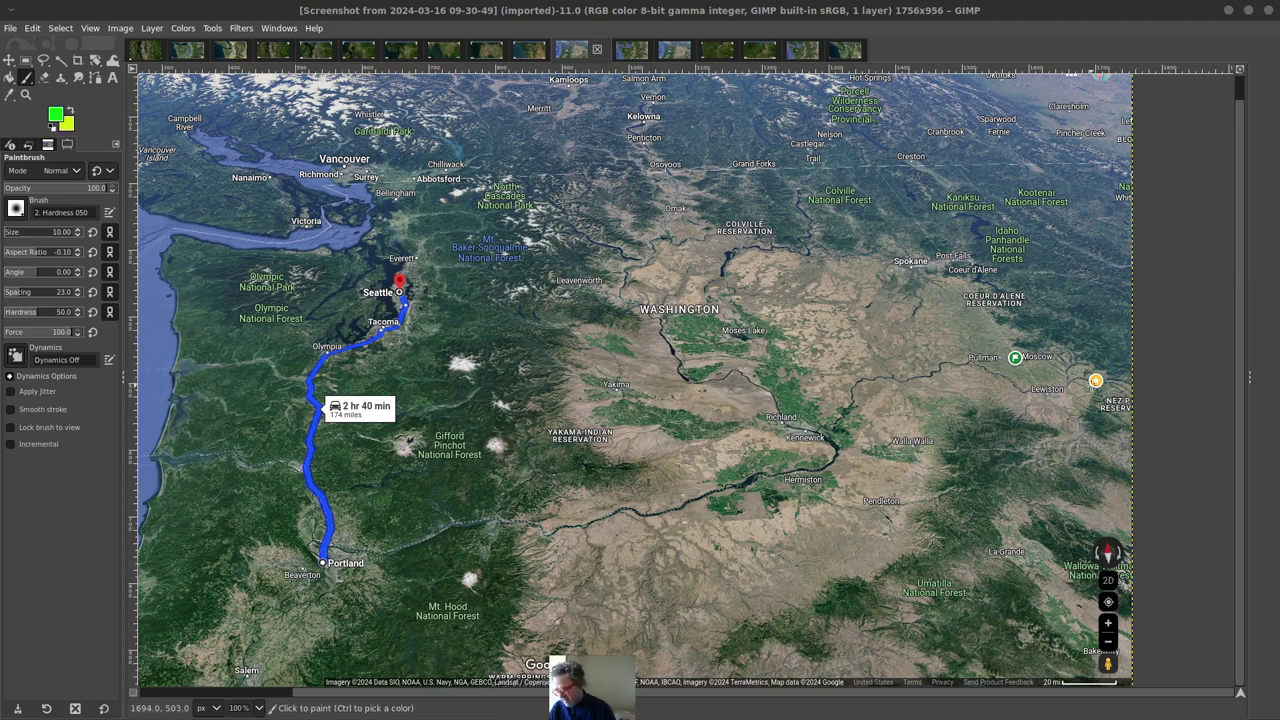
pyautogui.moveTo(1112, 364)
pyautogui.mouseDown()
pyautogui.moveTo(1048, 270)
pyautogui.moveTo(992, 228)
pyautogui.moveTo(843, 168)
pyautogui.moveTo(669, 150)
pyautogui.moveTo(612, 172)
pyautogui.moveTo(572, 222)
pyautogui.moveTo(515, 400)
pyautogui.moveTo(517, 517)
pyautogui.moveTo(565, 547)
pyautogui.moveTo(695, 563)
pyautogui.moveTo(937, 525)
pyautogui.moveTo(1046, 491)
pyautogui.moveTo(1107, 428)
pyautogui.moveTo(1112, 362)
pyautogui.mouseUp()
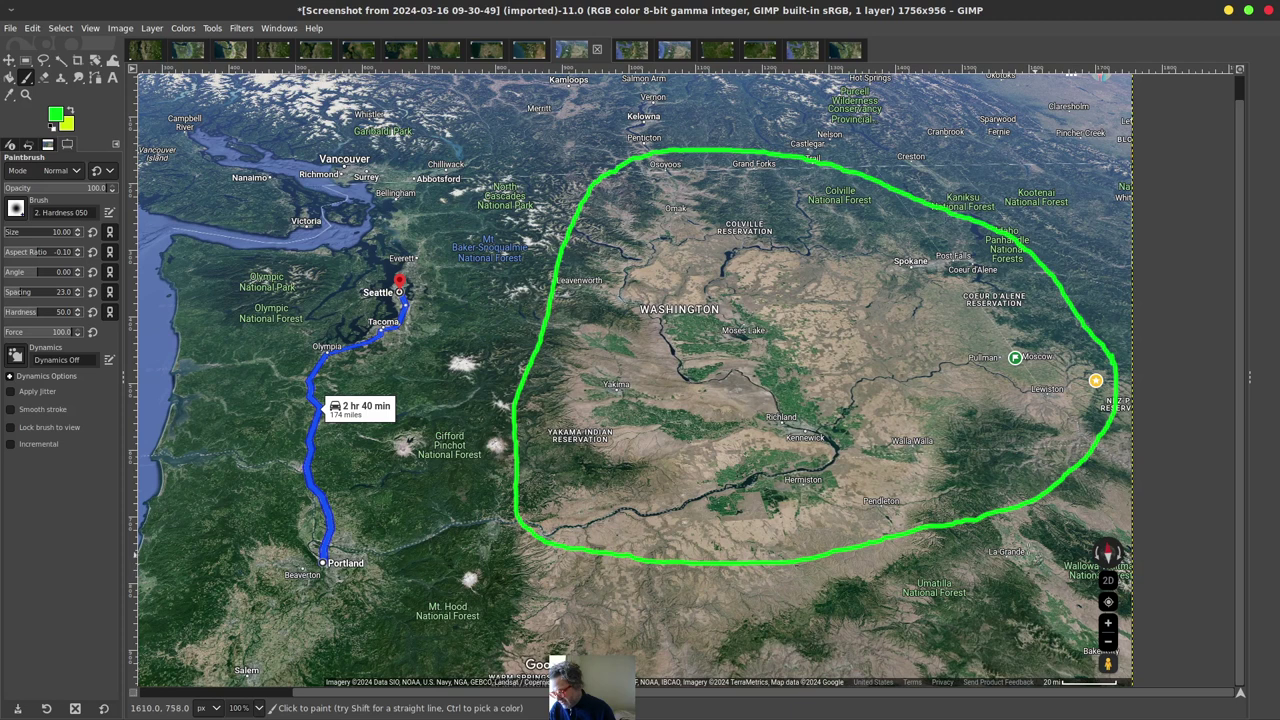
pyautogui.moveTo(981, 467)
pyautogui.mouseDown()
pyautogui.moveTo(1054, 536)
pyautogui.moveTo(1029, 536)
pyautogui.moveTo(1047, 544)
pyautogui.moveTo(1059, 509)
pyautogui.mouseUp()
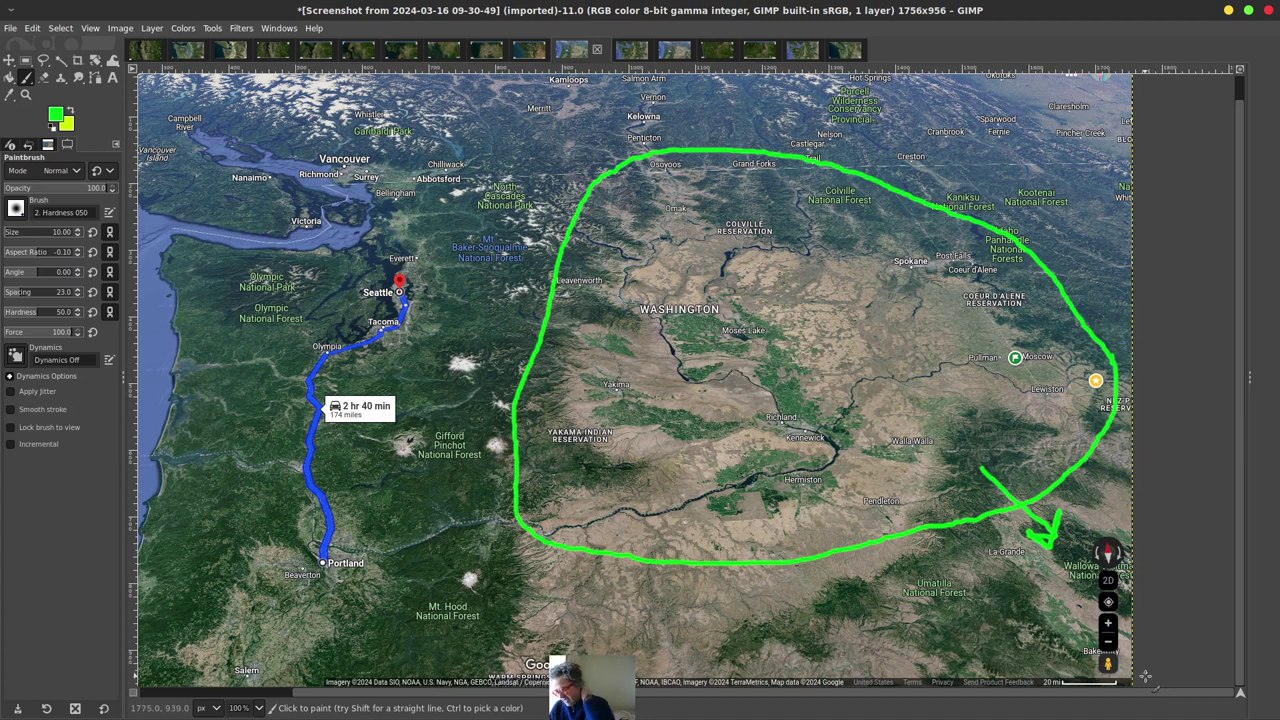
pyautogui.moveTo(1062, 565); pyautogui.dragTo(1119, 635)
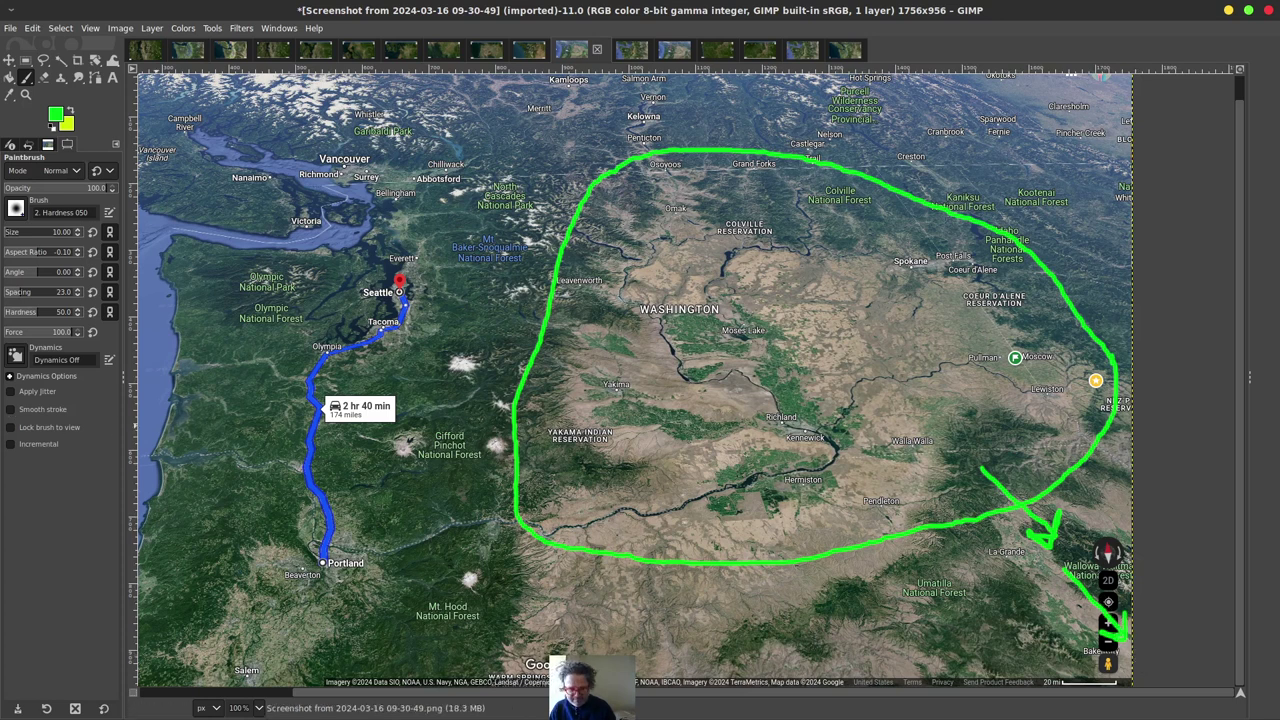
pyautogui.hotkey('ctrl', 'pageup')
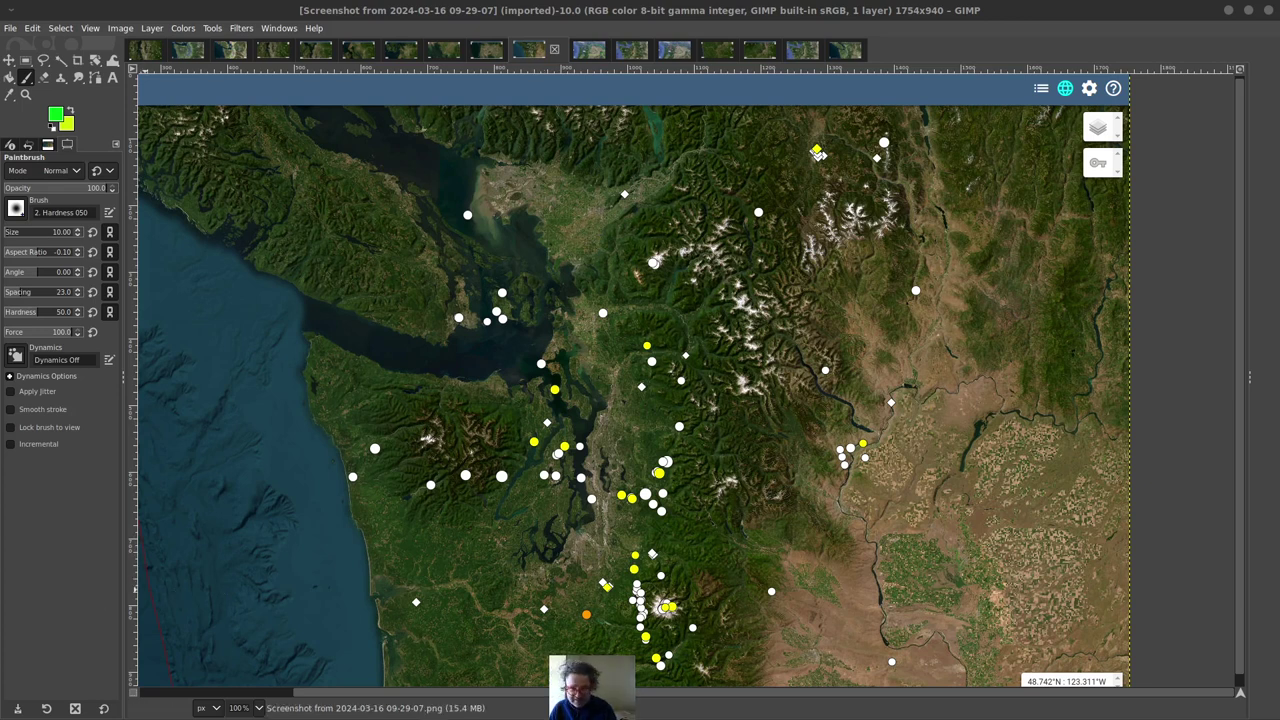
# - Close the dotted regional screenshot and step back through the tabs to the 09-26-49 screenshot
pyautogui.hotkey('ctrl', 'w')
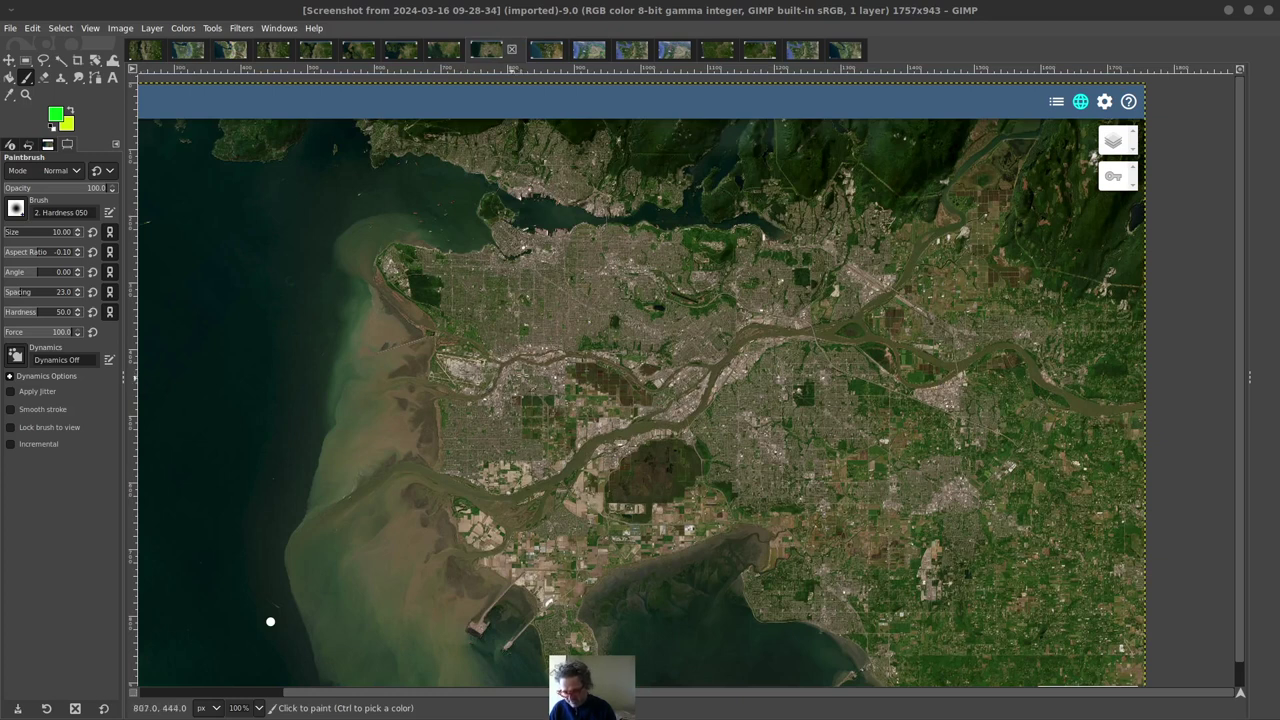
pyautogui.click(442, 56)
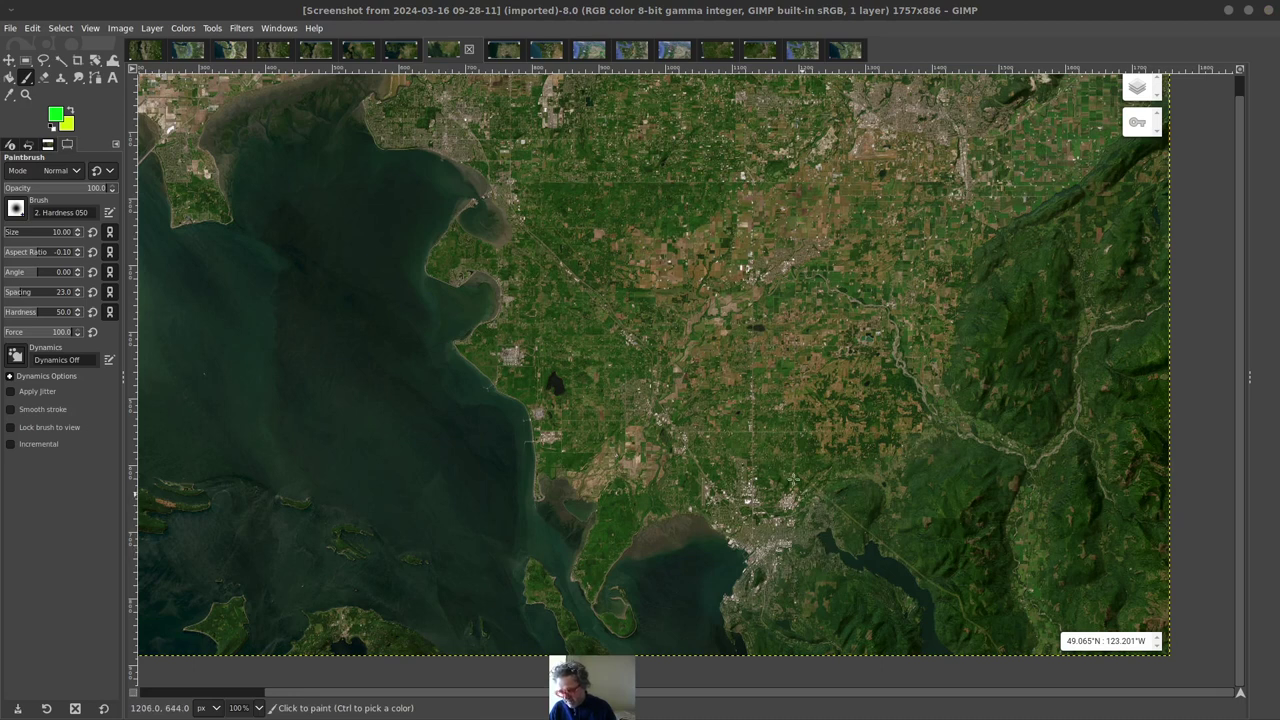
pyautogui.click(398, 50)
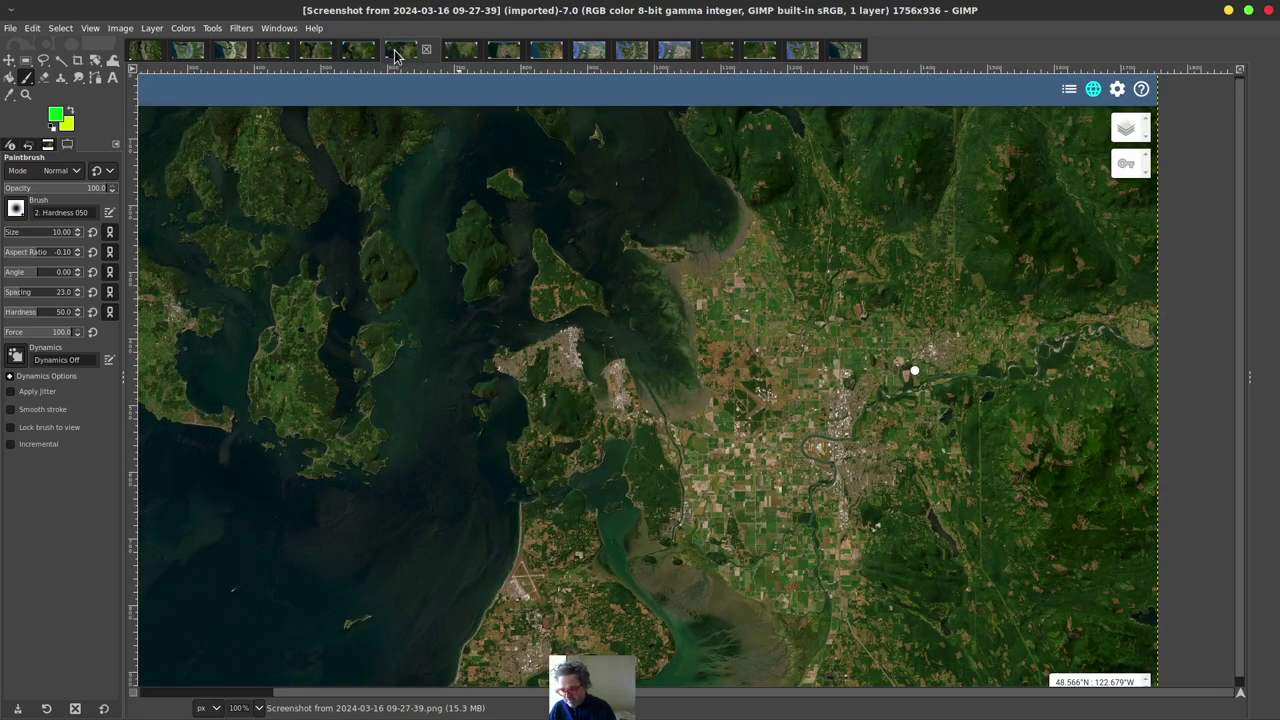
pyautogui.scroll(-1, 830, 447)
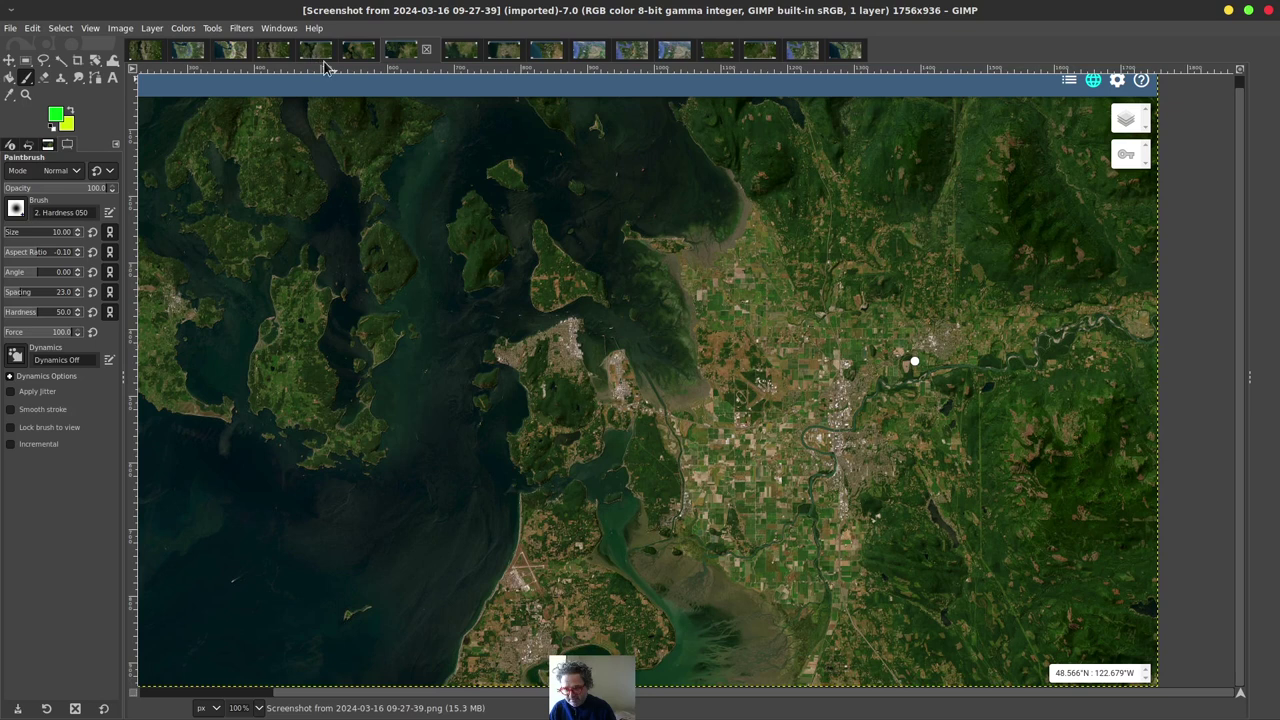
pyautogui.click(360, 52)
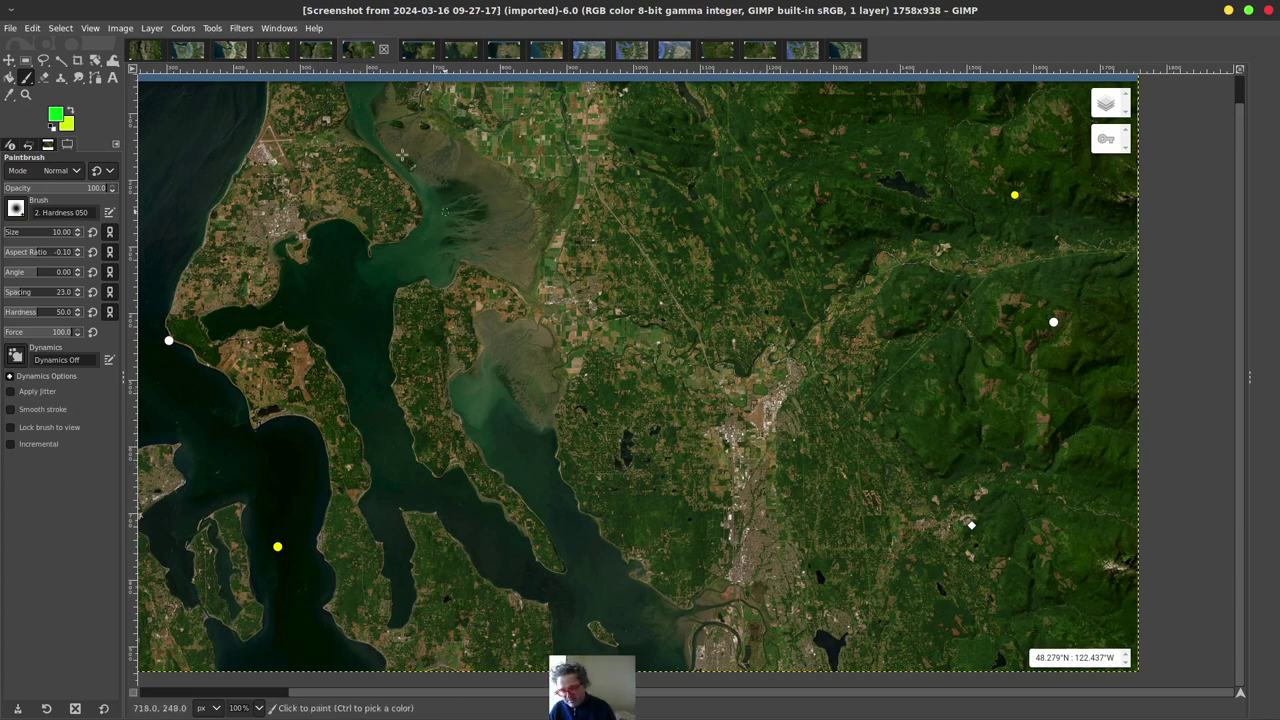
pyautogui.click(316, 50)
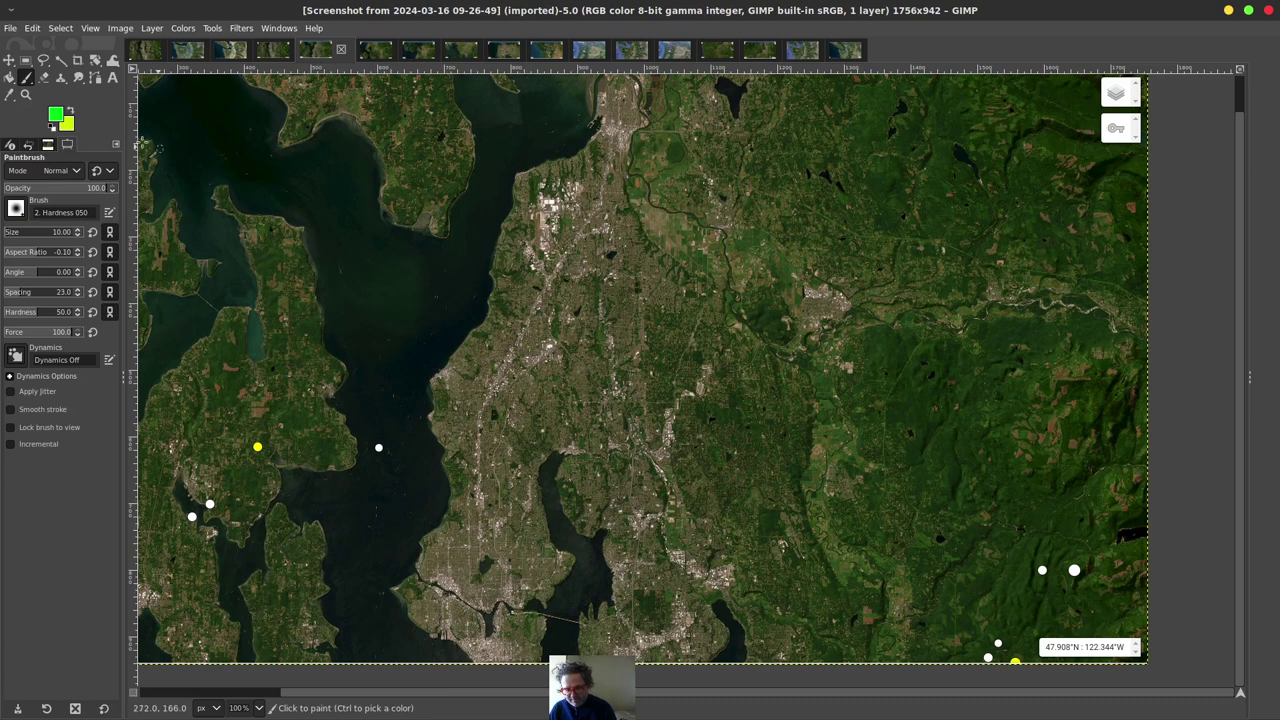
# - Paint a yellow upward mark and a curved yellow arrow in the Sound on 09-26-49
pyautogui.click(70, 112)
pyautogui.moveTo(403, 539)
pyautogui.mouseDown()
pyautogui.moveTo(424, 466)
pyautogui.moveTo(410, 490)
pyautogui.moveTo(424, 490)
pyautogui.mouseUp()
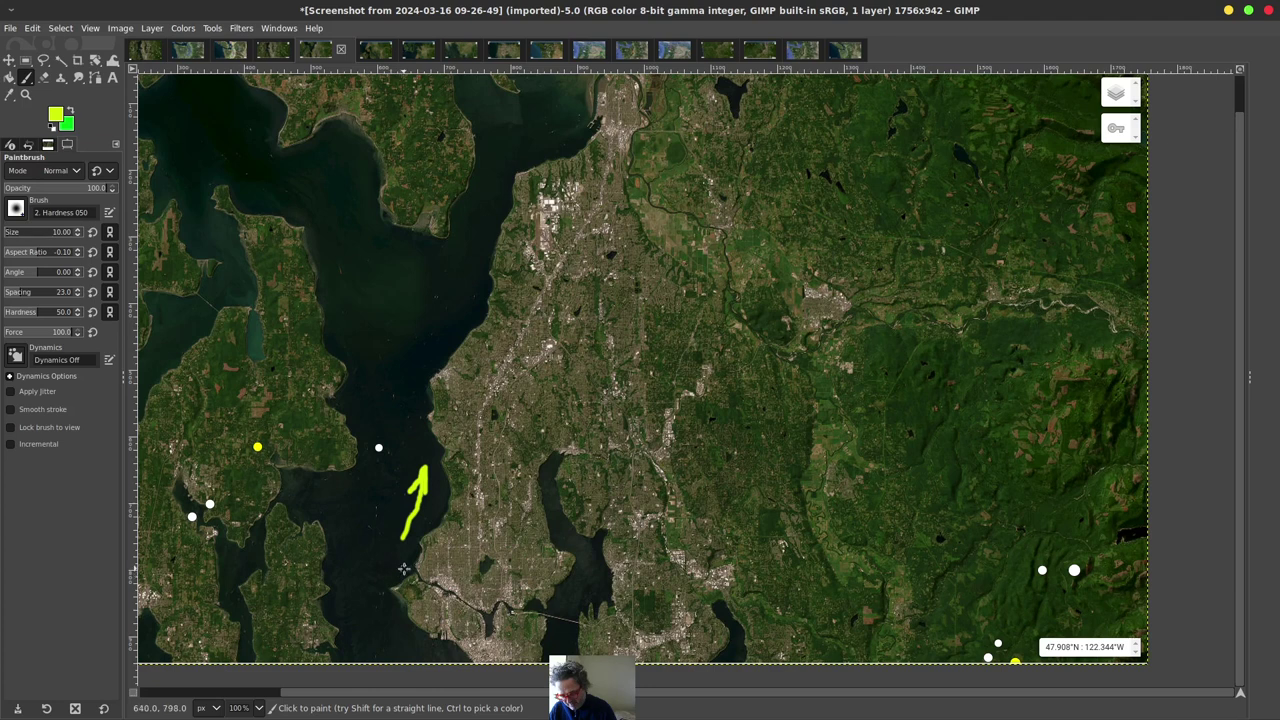
pyautogui.moveTo(403, 568)
pyautogui.mouseDown()
pyautogui.moveTo(396, 603)
pyautogui.moveTo(420, 643)
pyautogui.moveTo(417, 631)
pyautogui.mouseUp()
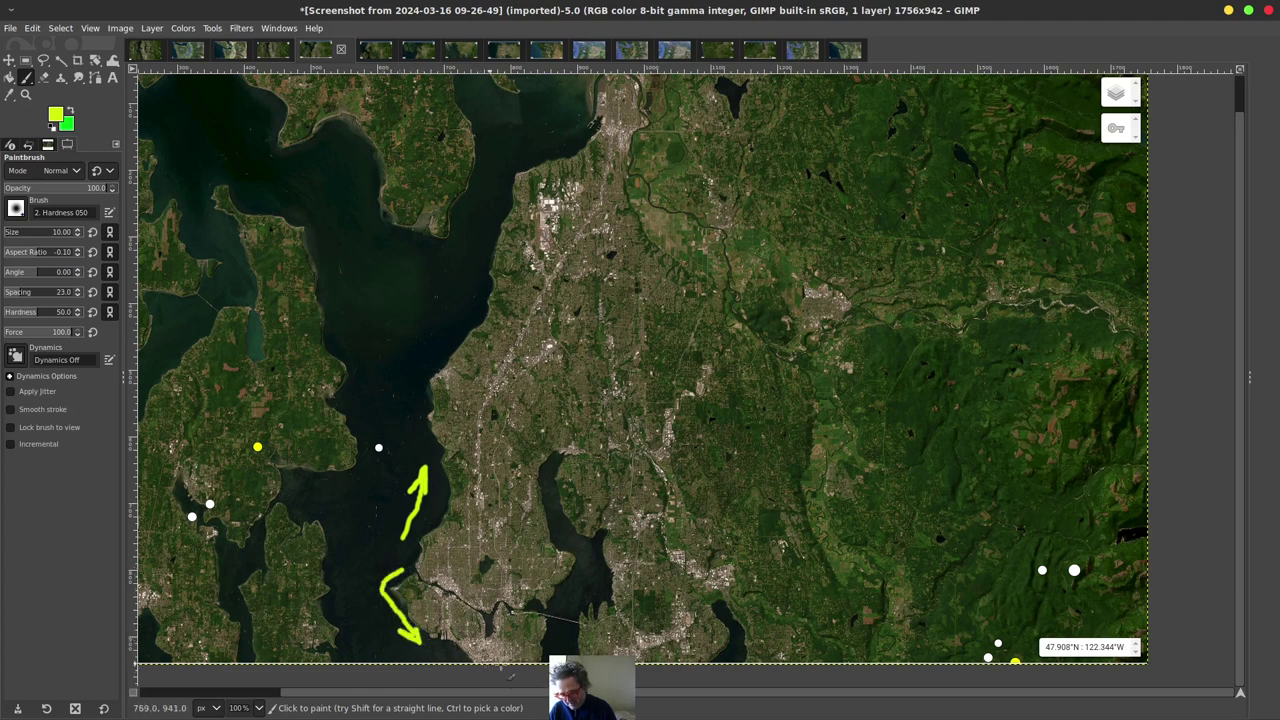
# - On the 09-26-09 screenshot, set the colour to blue and draw an arrow toward Seattle
pyautogui.click(280, 50)
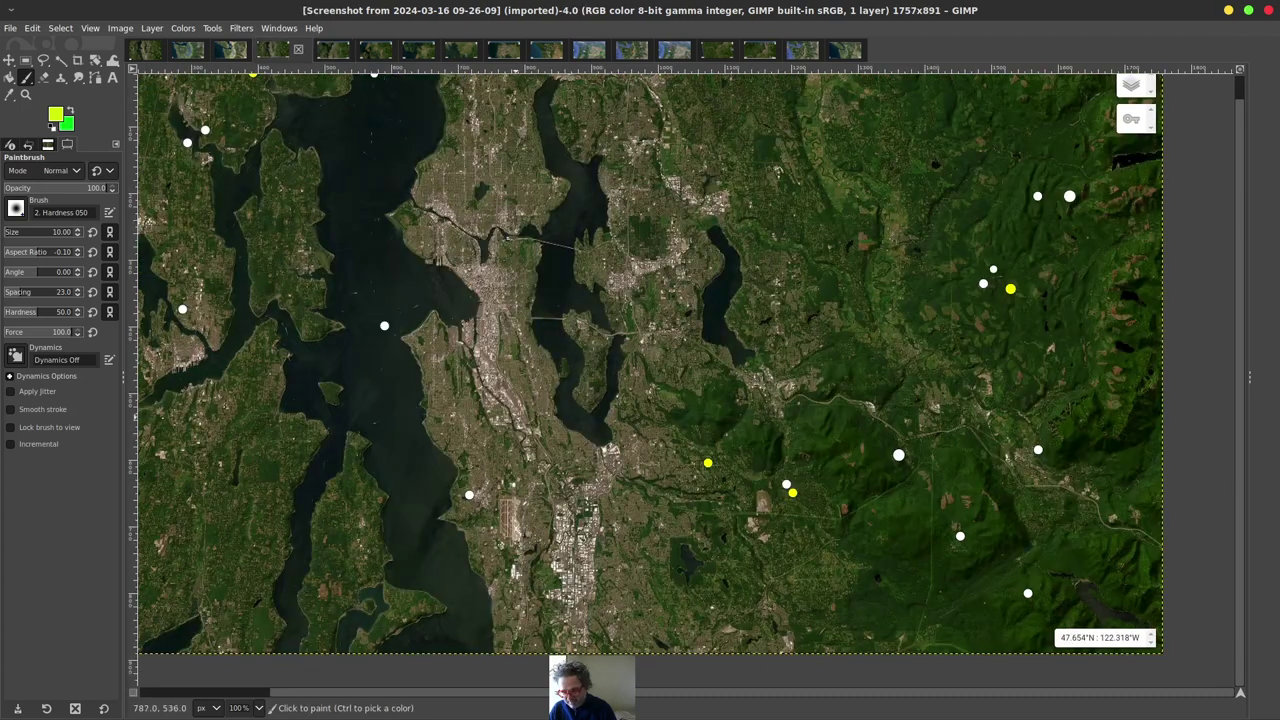
pyautogui.click(70, 112)
pyautogui.click(60, 118)
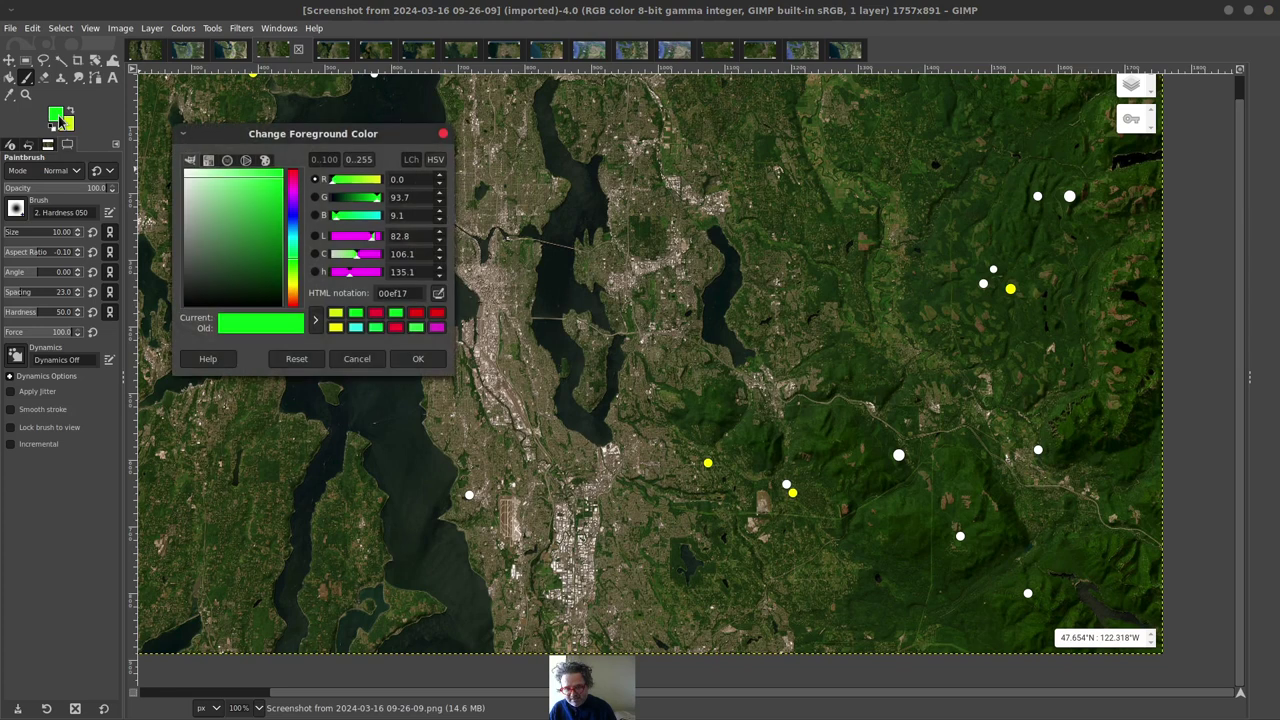
pyautogui.click(293, 218)
pyautogui.click(418, 358)
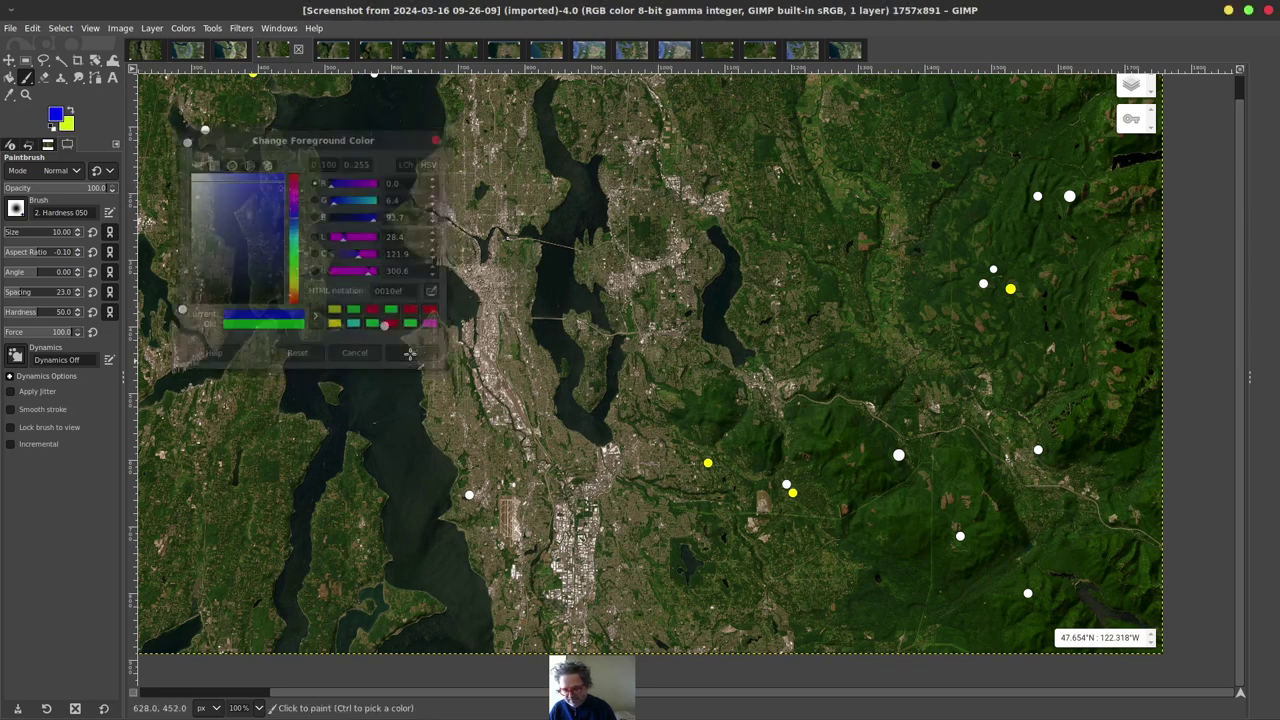
pyautogui.moveTo(365, 291)
pyautogui.mouseDown()
pyautogui.moveTo(445, 282)
pyautogui.moveTo(460, 291)
pyautogui.moveTo(452, 300)
pyautogui.mouseUp()
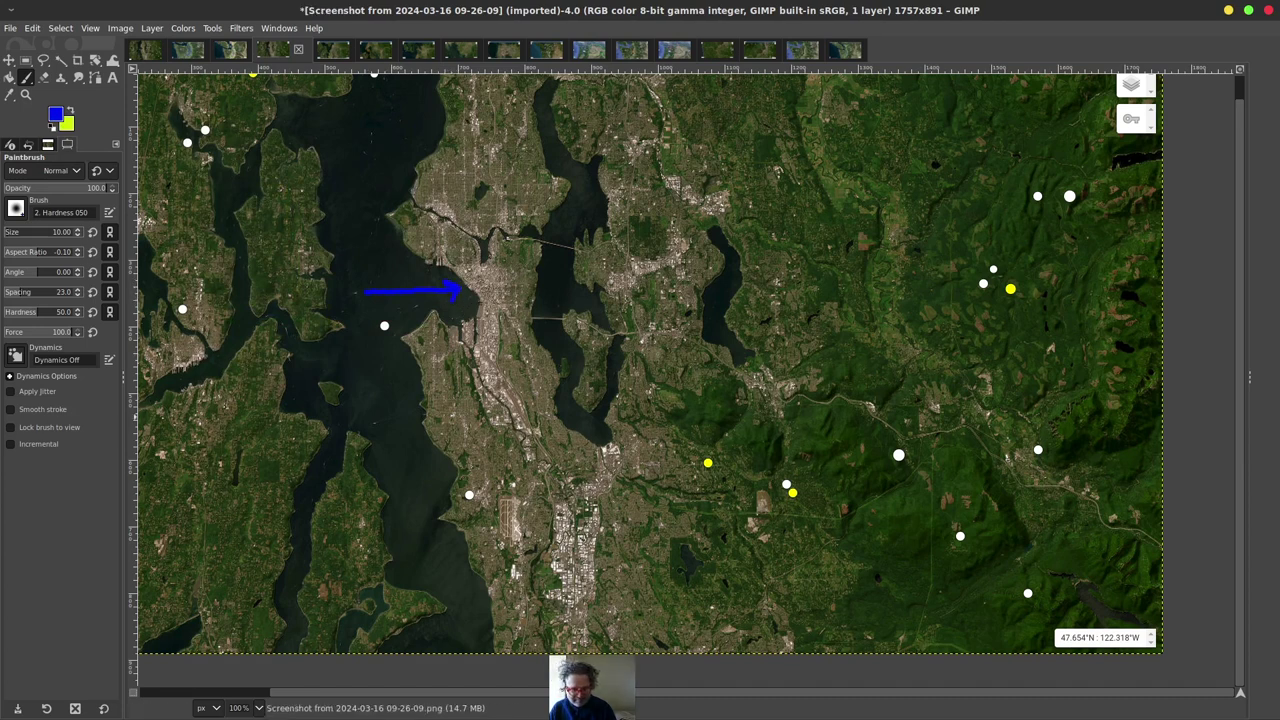
pyautogui.hotkey('alt', '3')
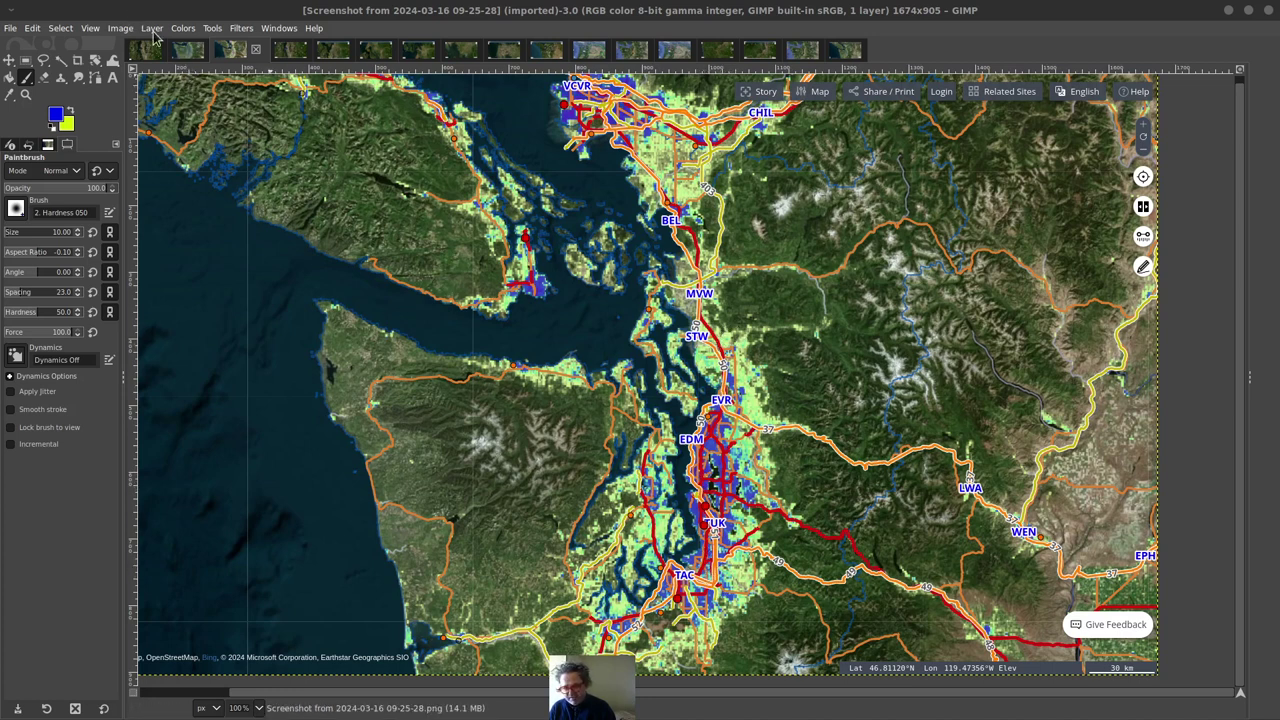
# - On 09-24-50, circle part of Seattle in blue and add a yellow arrow pointing into it
pyautogui.click(195, 52)
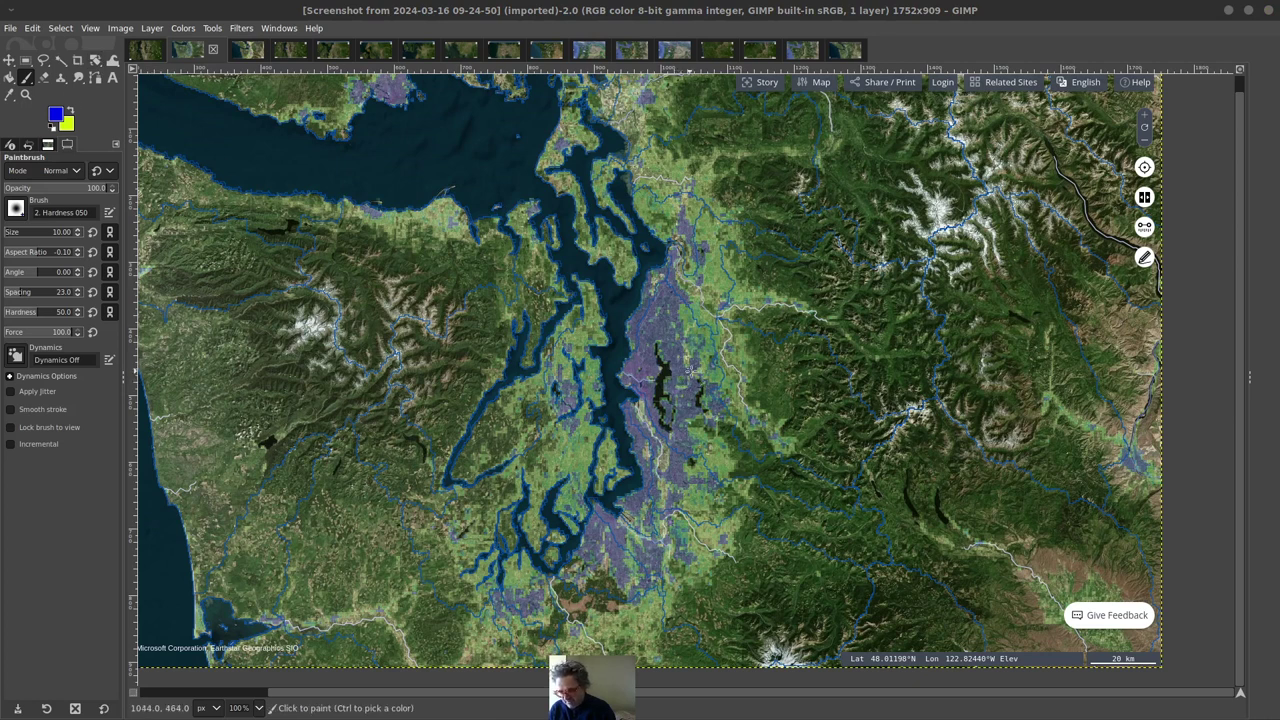
pyautogui.moveTo(667, 377)
pyautogui.mouseDown()
pyautogui.moveTo(616, 362)
pyautogui.moveTo(609, 400)
pyautogui.moveTo(652, 412)
pyautogui.moveTo(667, 368)
pyautogui.mouseUp()
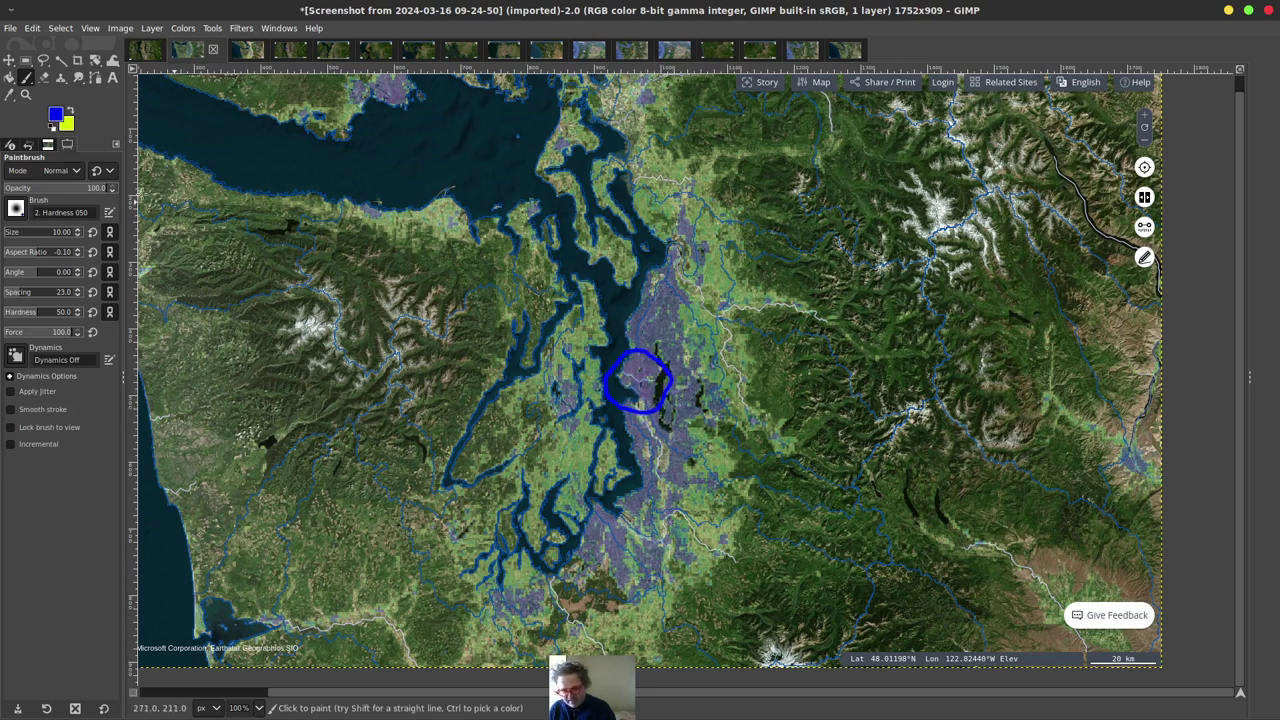
pyautogui.click(70, 110)
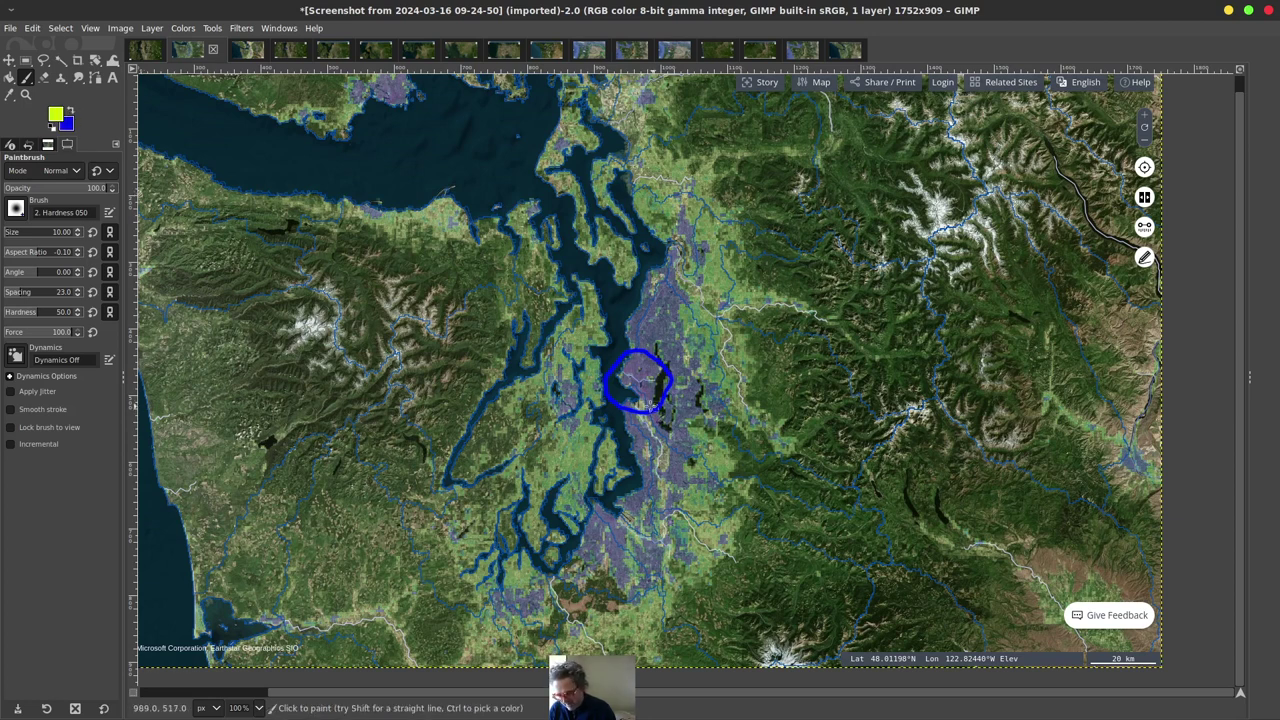
pyautogui.moveTo(590, 395); pyautogui.dragTo(634, 394)
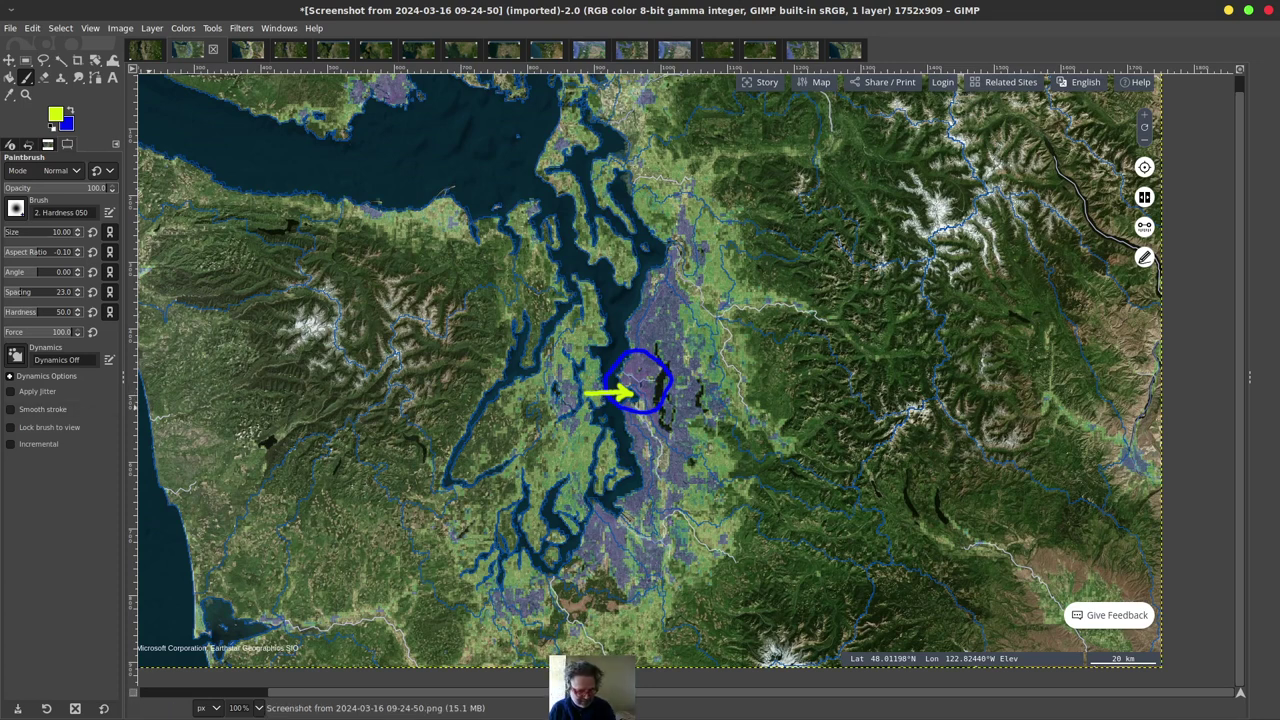
pyautogui.hotkey('ctrl', 'pageup')
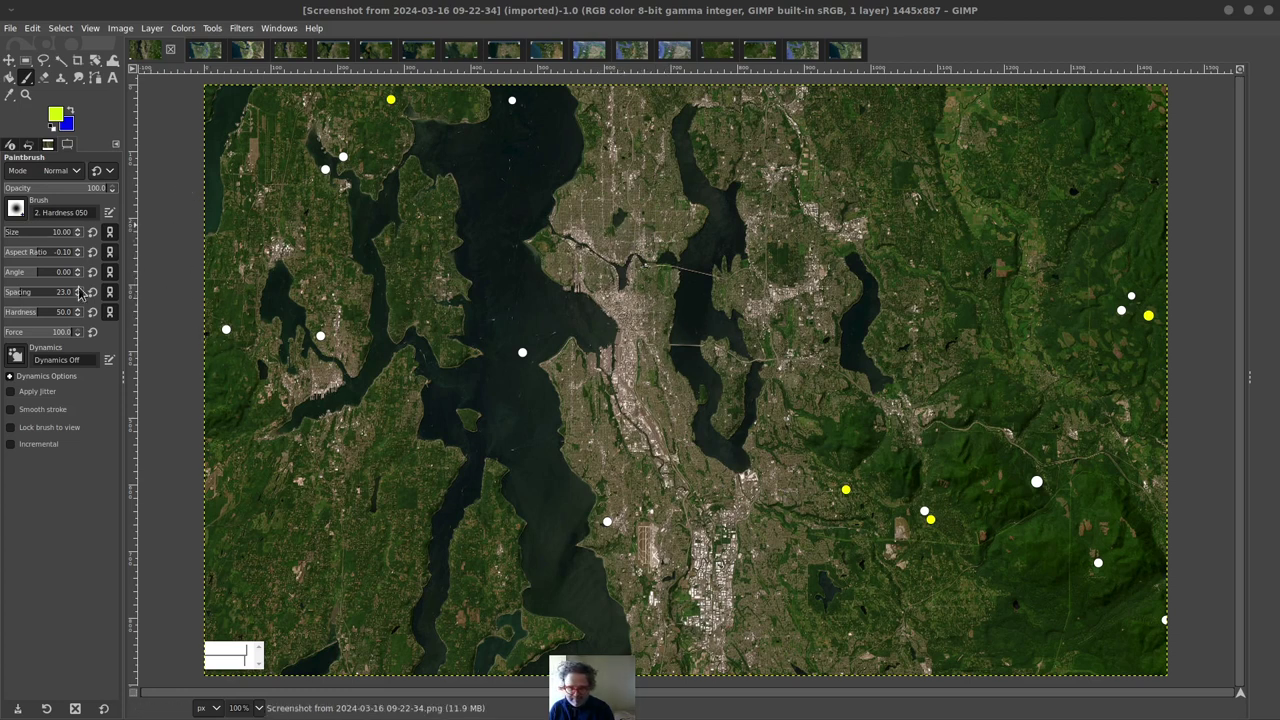
# - With yellow as foreground, paint a freehand loop around the land just east of Lake Washington
pyautogui.press('x')
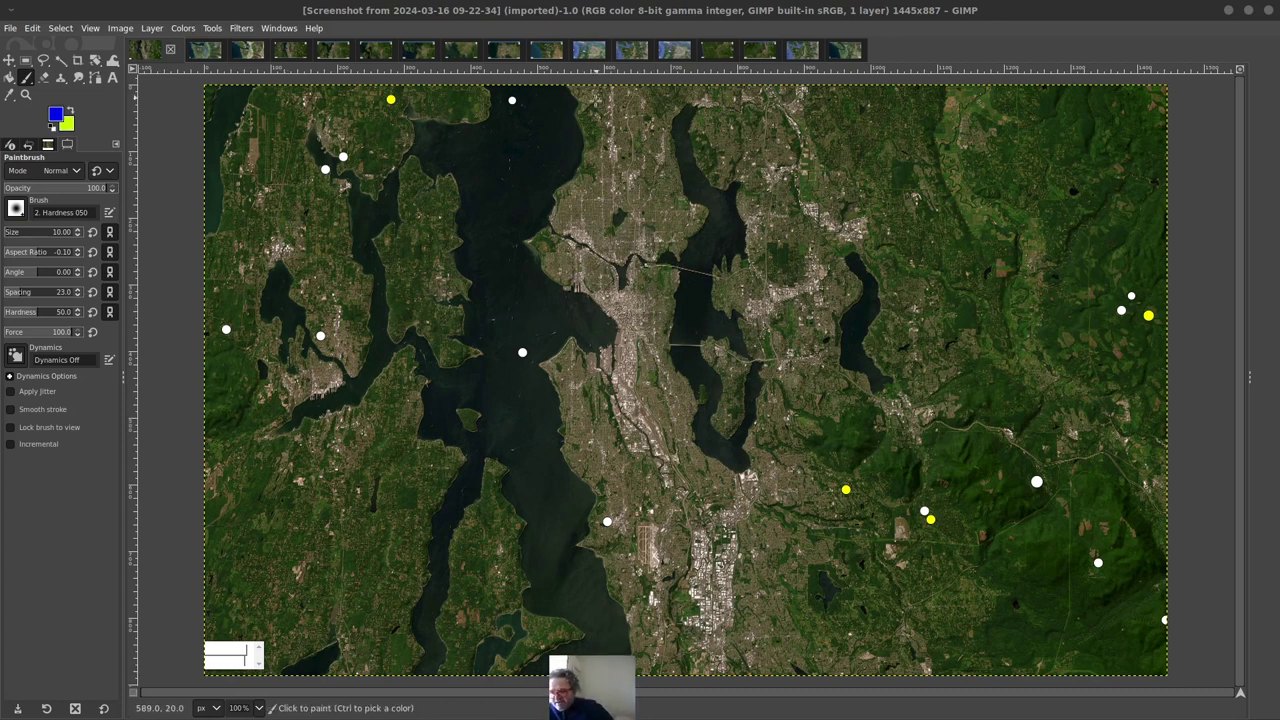
pyautogui.click(73, 115)
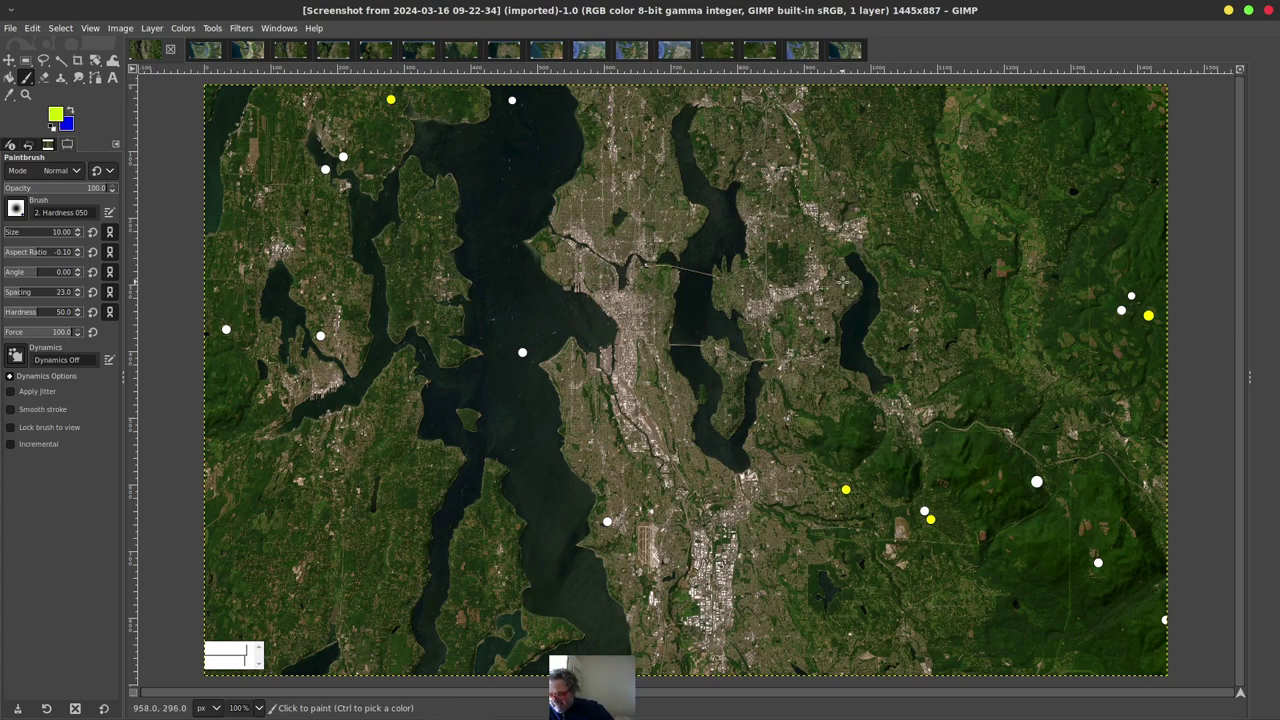
pyautogui.moveTo(843, 276)
pyautogui.mouseDown()
pyautogui.moveTo(816, 240)
pyautogui.moveTo(745, 247)
pyautogui.moveTo(727, 268)
pyautogui.moveTo(733, 323)
pyautogui.moveTo(752, 332)
pyautogui.moveTo(797, 331)
pyautogui.moveTo(841, 278)
pyautogui.mouseUp()
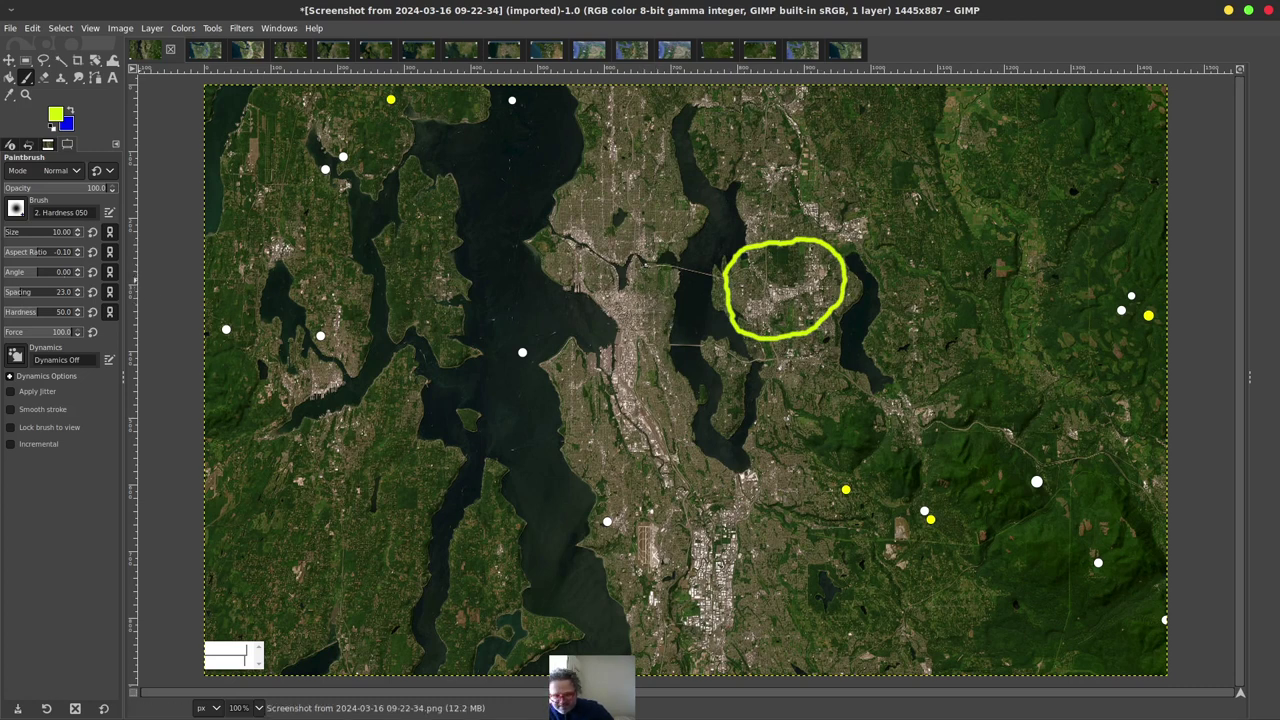
pyautogui.keyDown('ctrl'); pyautogui.scroll(2, 620, 314); pyautogui.keyUp('ctrl')
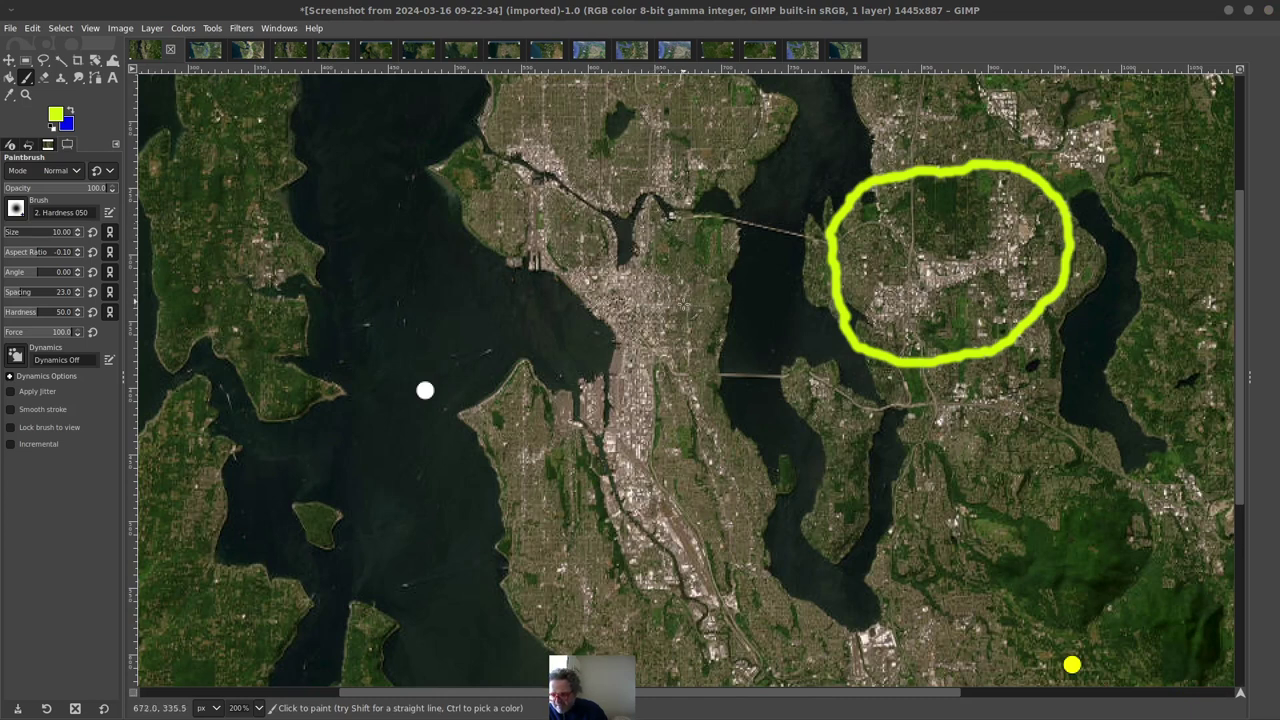
# - Paint yellow loops around downtown Seattle and the districts and industrial strip south of it, undoing a stray stroke
pyautogui.moveTo(684, 274)
pyautogui.mouseDown()
pyautogui.moveTo(577, 258)
pyautogui.moveTo(557, 297)
pyautogui.moveTo(583, 337)
pyautogui.moveTo(632, 348)
pyautogui.moveTo(669, 343)
pyautogui.moveTo(691, 313)
pyautogui.moveTo(684, 274)
pyautogui.mouseUp()
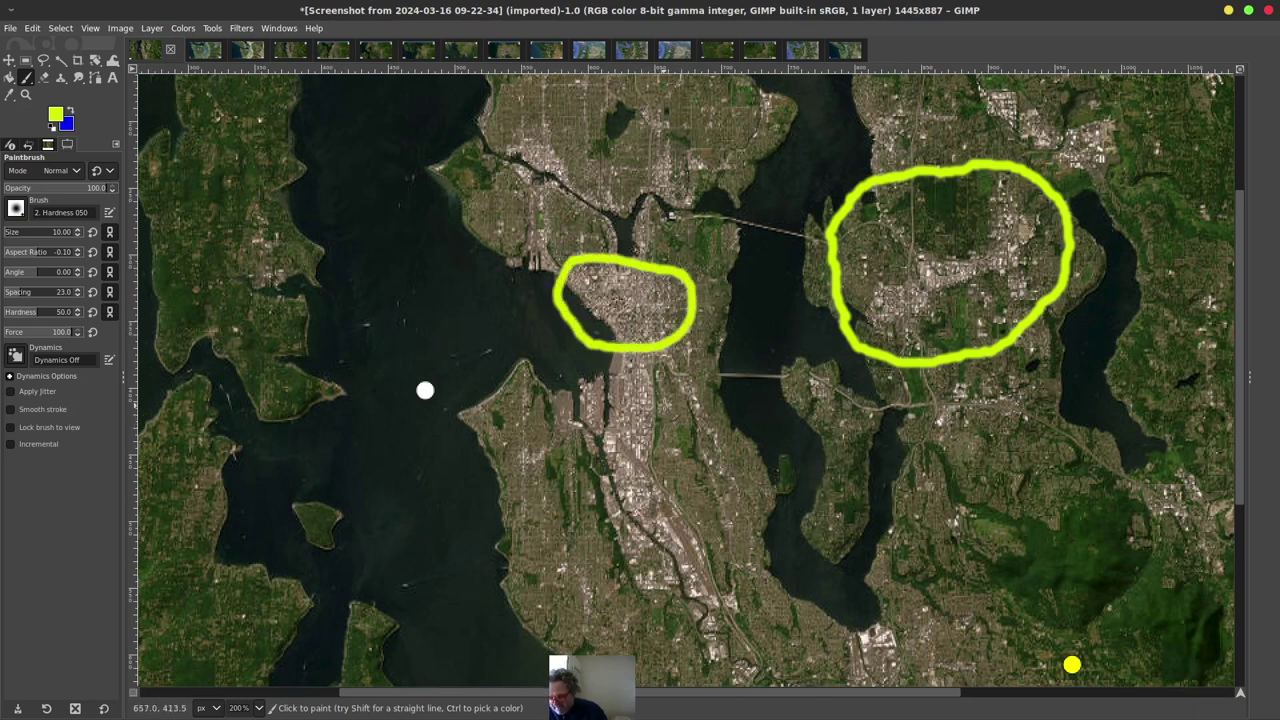
pyautogui.moveTo(672, 402)
pyautogui.mouseDown()
pyautogui.moveTo(638, 345)
pyautogui.moveTo(609, 351)
pyautogui.moveTo(609, 415)
pyautogui.mouseUp()
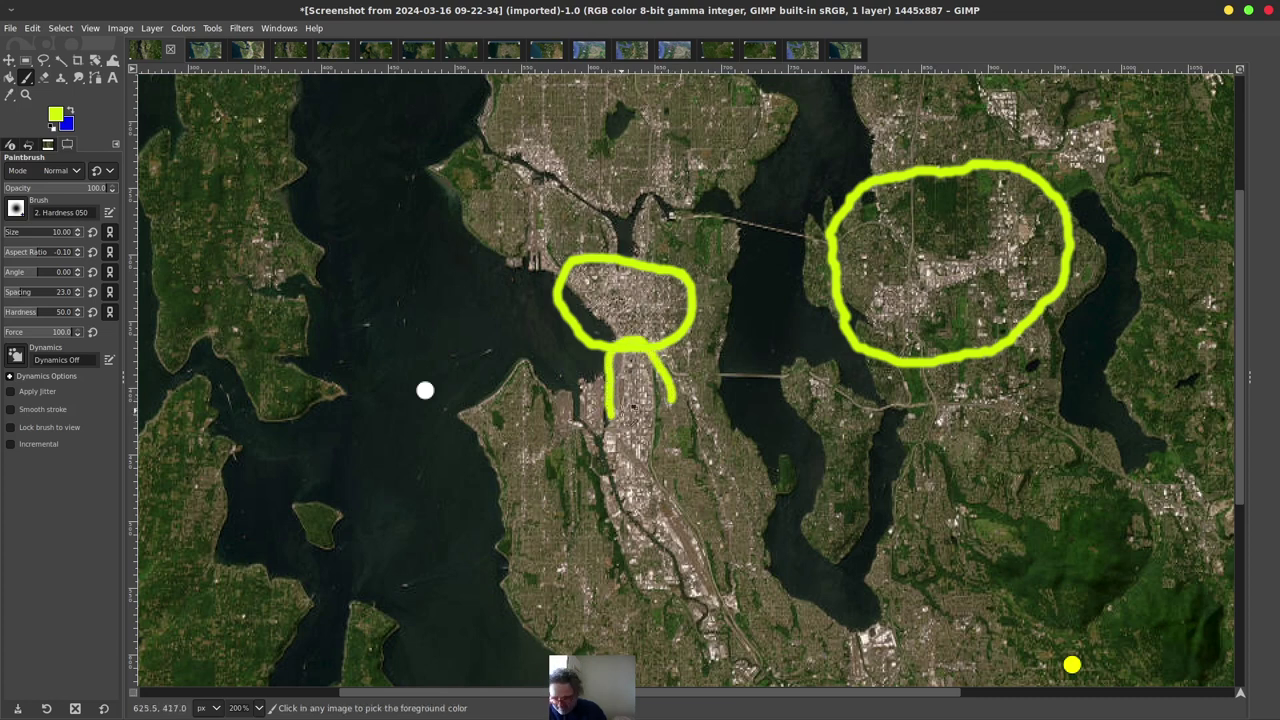
pyautogui.hotkey('ctrl', 'z')
pyautogui.moveTo(672, 402)
pyautogui.mouseDown()
pyautogui.moveTo(658, 349)
pyautogui.moveTo(634, 348)
pyautogui.moveTo(616, 386)
pyautogui.moveTo(621, 452)
pyautogui.moveTo(646, 463)
pyautogui.moveTo(670, 394)
pyautogui.moveTo(612, 386)
pyautogui.moveTo(610, 398)
pyautogui.moveTo(594, 366)
pyautogui.moveTo(570, 370)
pyautogui.moveTo(556, 426)
pyautogui.moveTo(582, 448)
pyautogui.moveTo(612, 431)
pyautogui.moveTo(601, 364)
pyautogui.moveTo(630, 372)
pyautogui.mouseUp()
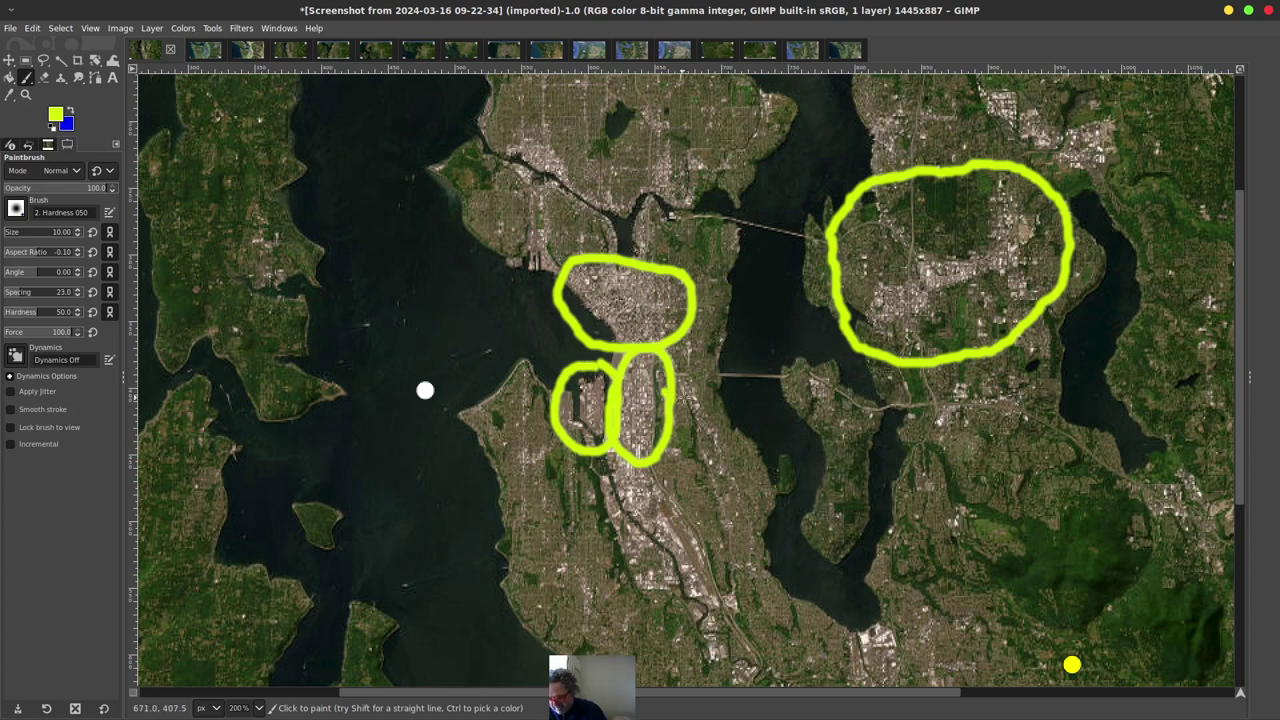
pyautogui.moveTo(720, 538)
pyautogui.mouseDown()
pyautogui.moveTo(650, 455)
pyautogui.moveTo(616, 470)
pyautogui.moveTo(700, 598)
pyautogui.moveTo(728, 540)
pyautogui.moveTo(712, 525)
pyautogui.mouseUp()
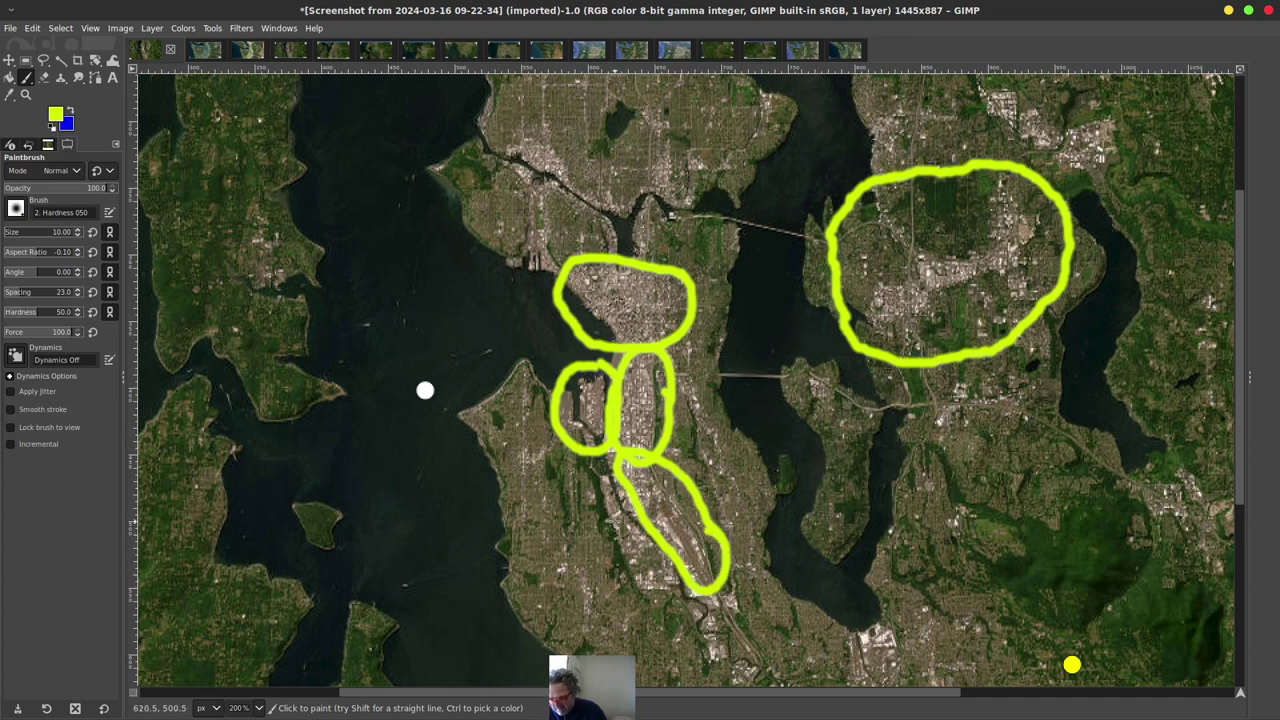
pyautogui.moveTo(608, 460)
pyautogui.mouseDown()
pyautogui.moveTo(588, 500)
pyautogui.moveTo(617, 573)
pyautogui.moveTo(653, 601)
pyautogui.moveTo(690, 592)
pyautogui.mouseUp()
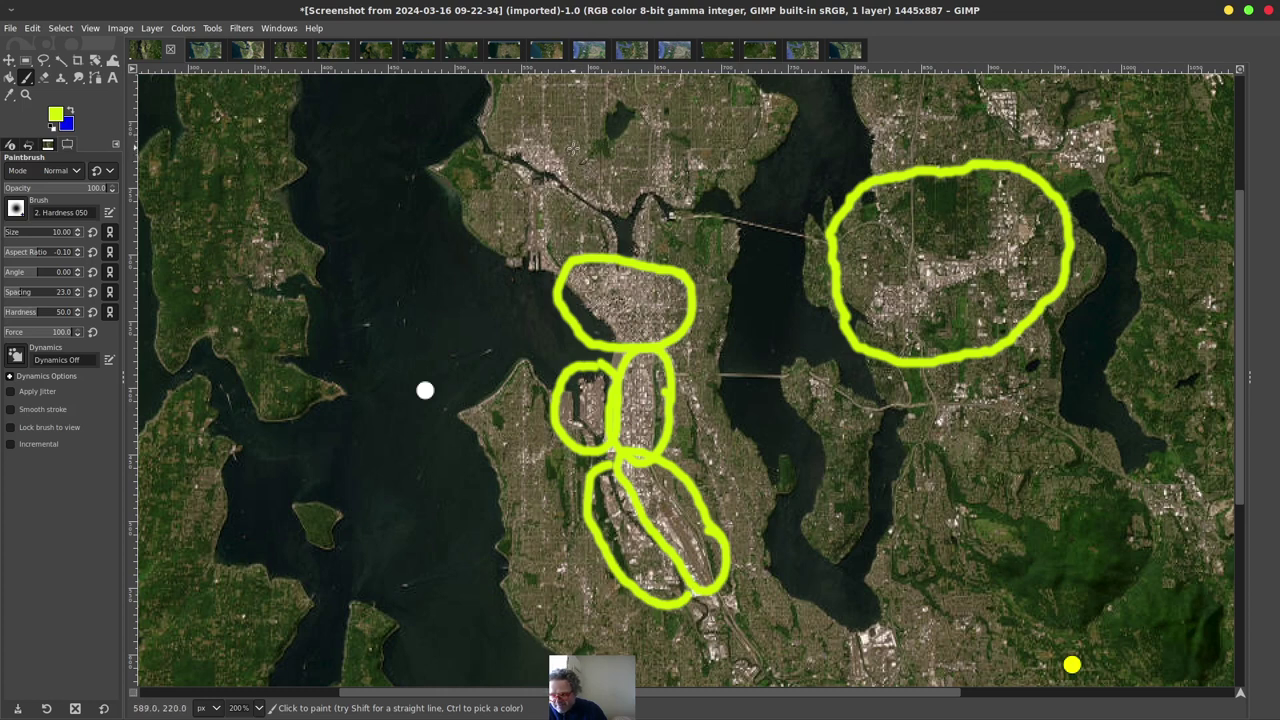
# - Outline the areas north of the canal and Lake Union in yellow, joining them to the downtown loop
pyautogui.moveTo(571, 148)
pyautogui.mouseDown()
pyautogui.moveTo(560, 124)
pyautogui.moveTo(510, 119)
pyautogui.moveTo(502, 146)
pyautogui.moveTo(577, 184)
pyautogui.moveTo(575, 172)
pyautogui.mouseUp()
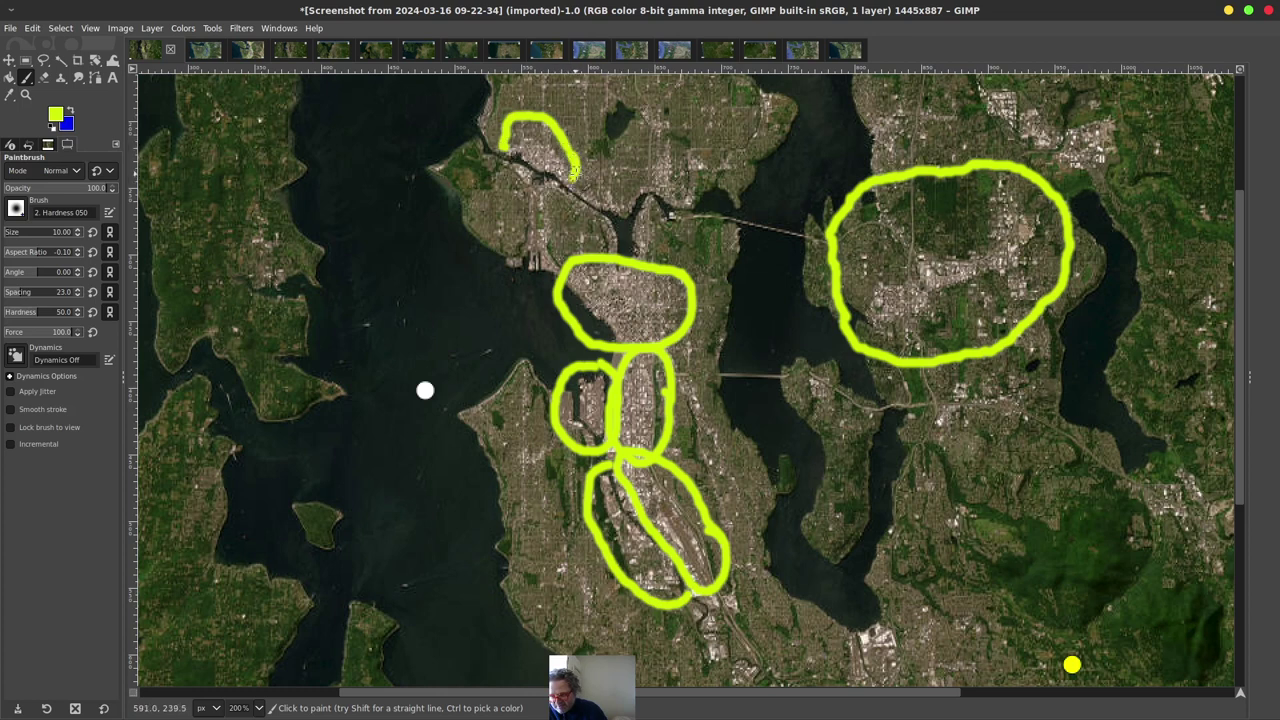
pyautogui.moveTo(502, 148)
pyautogui.mouseDown()
pyautogui.moveTo(520, 244)
pyautogui.moveTo(504, 268)
pyautogui.moveTo(510, 290)
pyautogui.moveTo(568, 270)
pyautogui.moveTo(556, 196)
pyautogui.mouseUp()
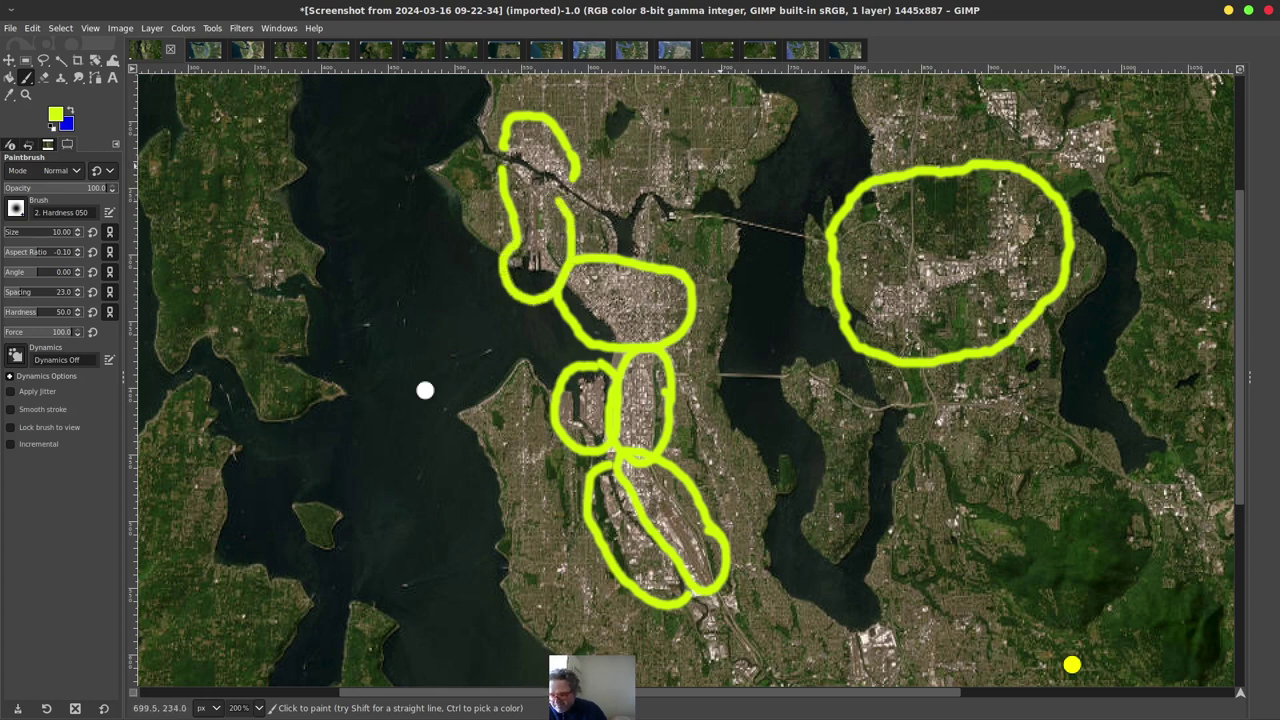
pyautogui.moveTo(722, 165)
pyautogui.mouseDown()
pyautogui.moveTo(648, 105)
pyautogui.moveTo(622, 132)
pyautogui.moveTo(625, 190)
pyautogui.mouseUp()
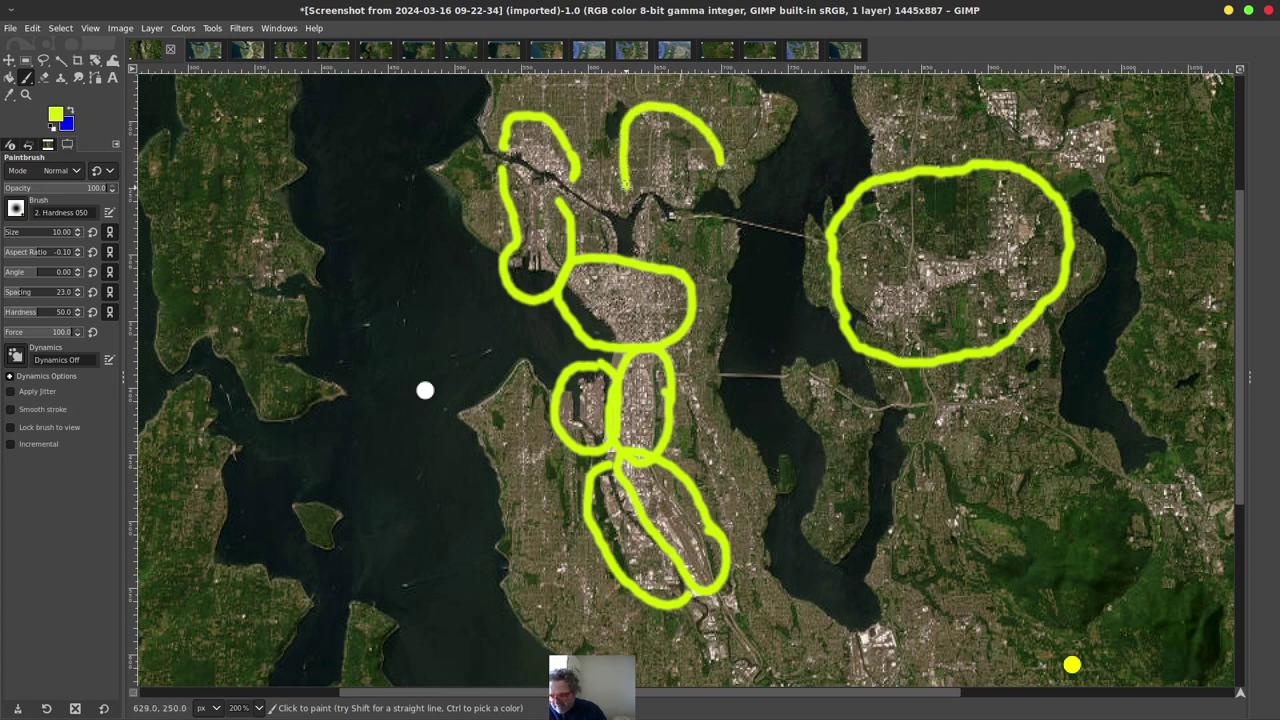
pyautogui.moveTo(716, 163); pyautogui.dragTo(722, 182)
pyautogui.moveTo(655, 266)
pyautogui.mouseDown()
pyautogui.moveTo(675, 236)
pyautogui.moveTo(666, 211)
pyautogui.mouseUp()
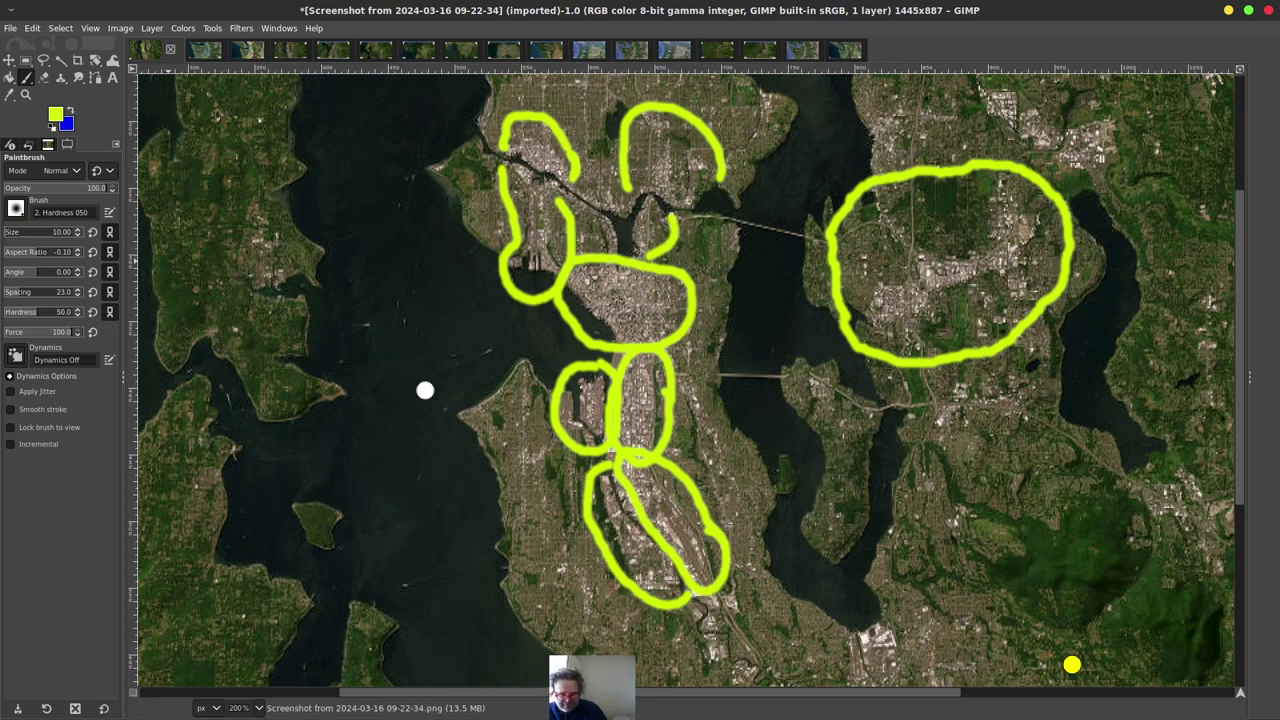
pyautogui.press('1')
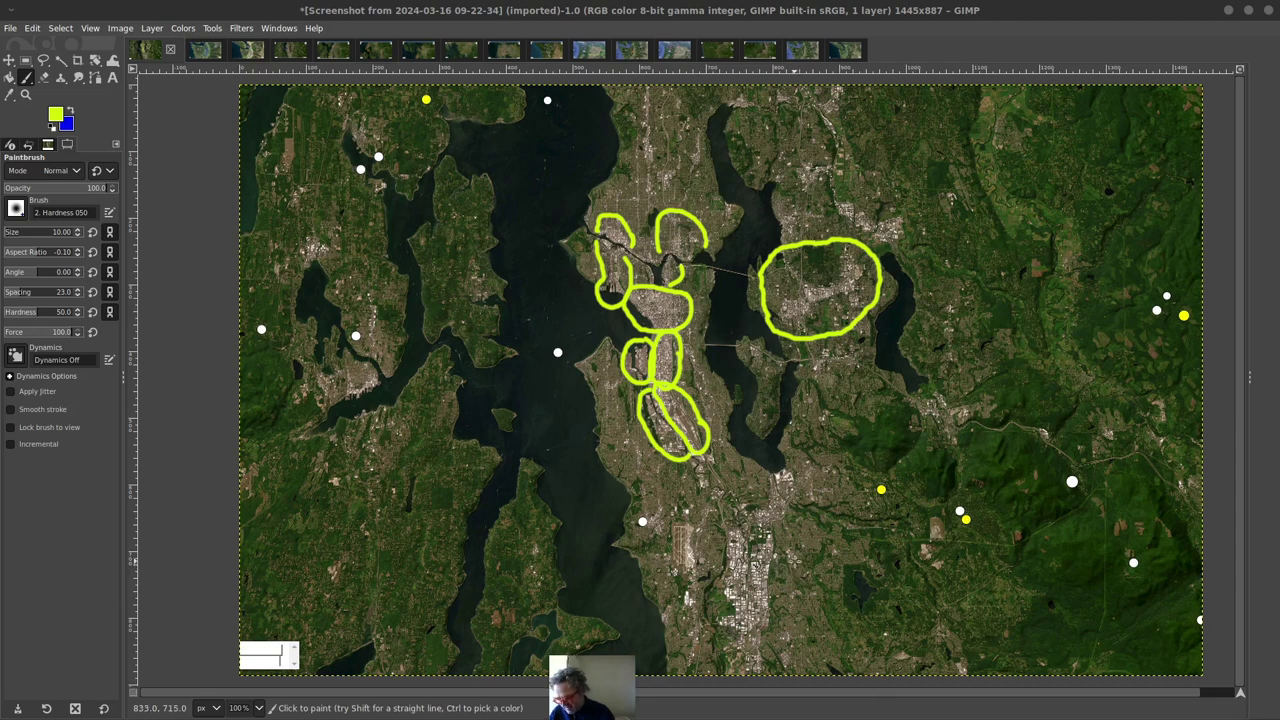
# - Add yellow loops around the southern urban area and the northern suburbs, then bring up the Google Maps route
pyautogui.moveTo(795, 561)
pyautogui.mouseDown()
pyautogui.moveTo(812, 502)
pyautogui.moveTo(770, 460)
pyautogui.moveTo(738, 470)
pyautogui.moveTo(712, 495)
pyautogui.moveTo(704, 650)
pyautogui.moveTo(736, 672)
pyautogui.moveTo(780, 639)
pyautogui.moveTo(787, 573)
pyautogui.mouseUp()
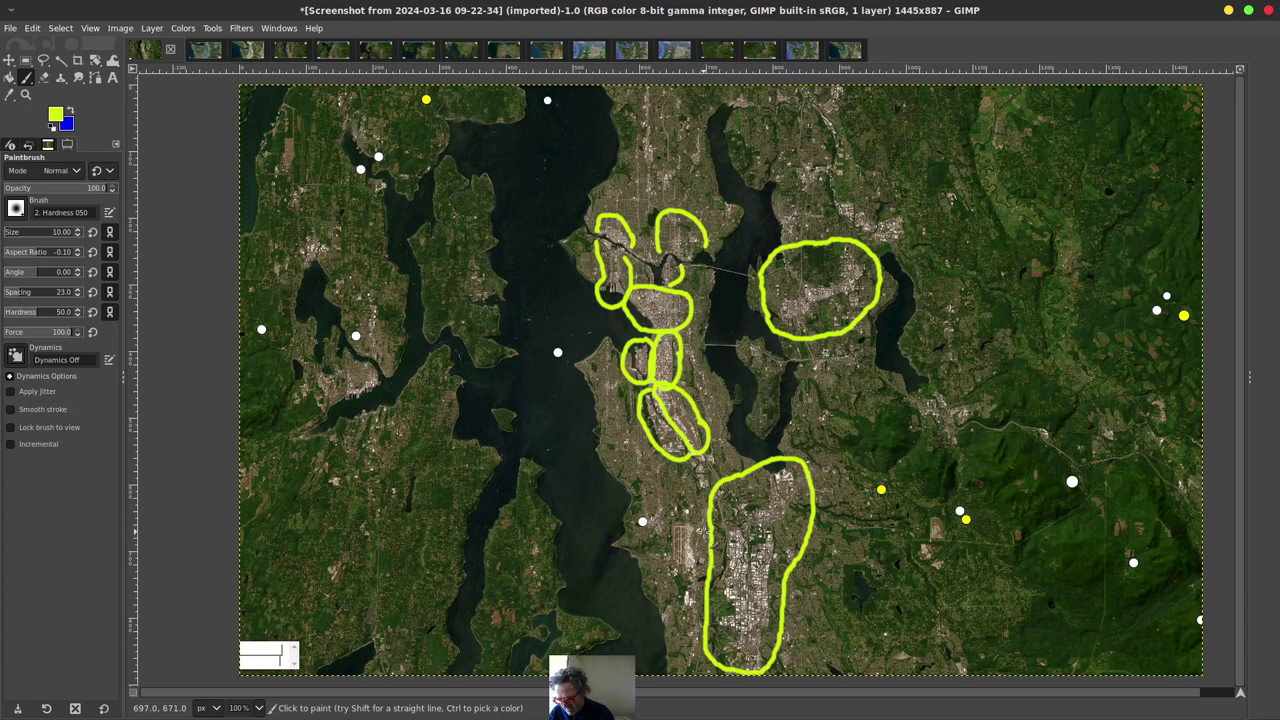
pyautogui.moveTo(705, 530)
pyautogui.mouseDown()
pyautogui.moveTo(674, 490)
pyautogui.moveTo(647, 493)
pyautogui.moveTo(639, 520)
pyautogui.moveTo(643, 591)
pyautogui.moveTo(683, 626)
pyautogui.moveTo(702, 612)
pyautogui.moveTo(706, 524)
pyautogui.mouseUp()
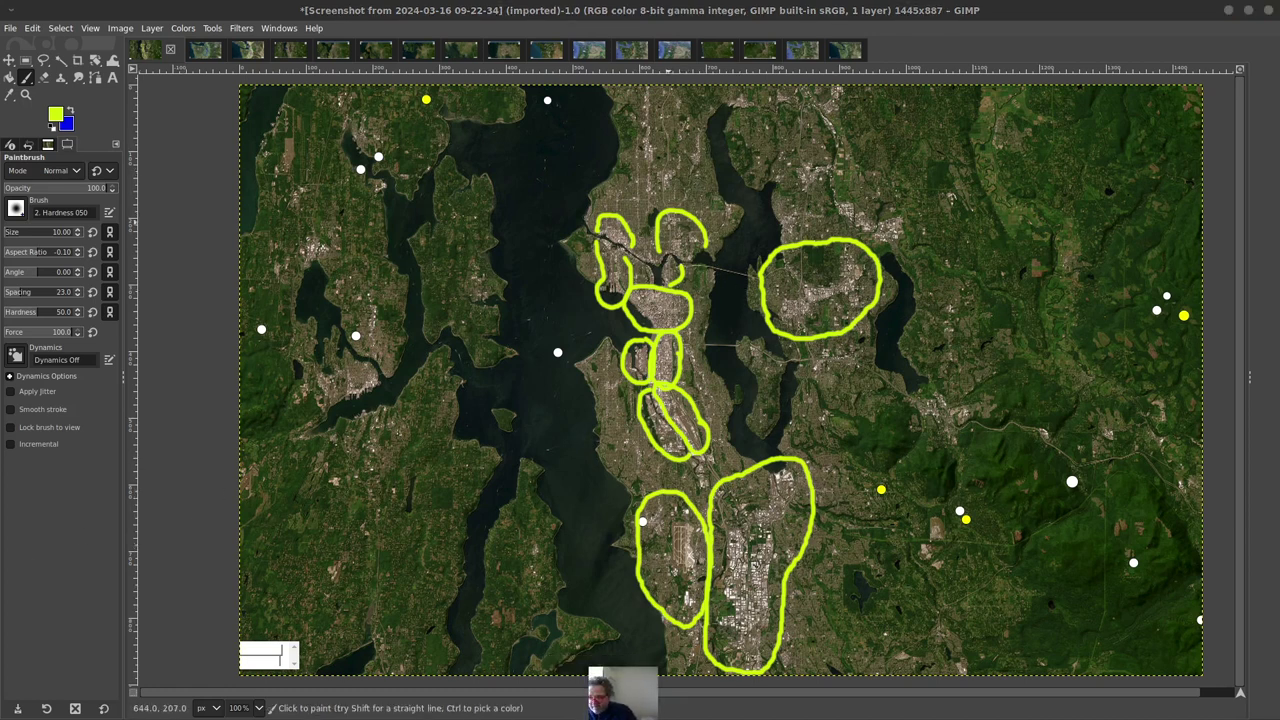
pyautogui.moveTo(632, 96)
pyautogui.mouseDown()
pyautogui.moveTo(642, 210)
pyautogui.moveTo(665, 201)
pyautogui.moveTo(686, 162)
pyautogui.mouseUp()
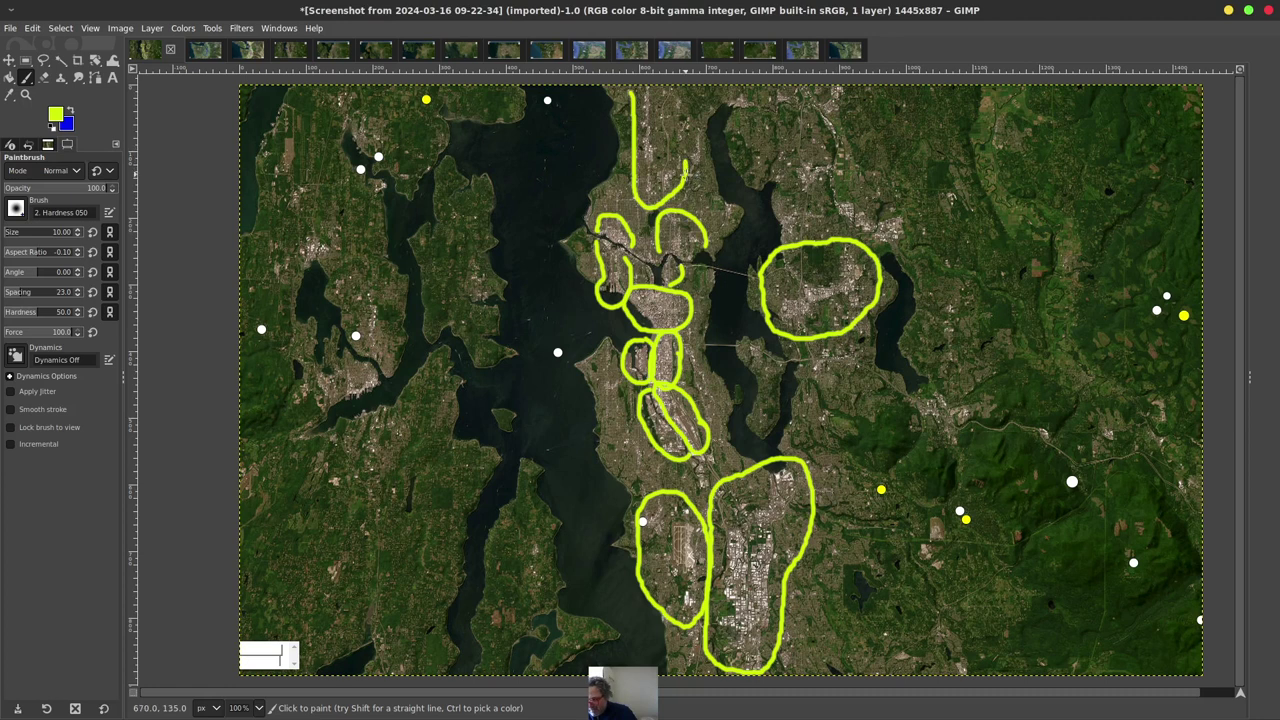
pyautogui.moveTo(701, 164)
pyautogui.mouseDown()
pyautogui.moveTo(708, 120)
pyautogui.moveTo(662, 88)
pyautogui.moveTo(630, 94)
pyautogui.mouseUp()
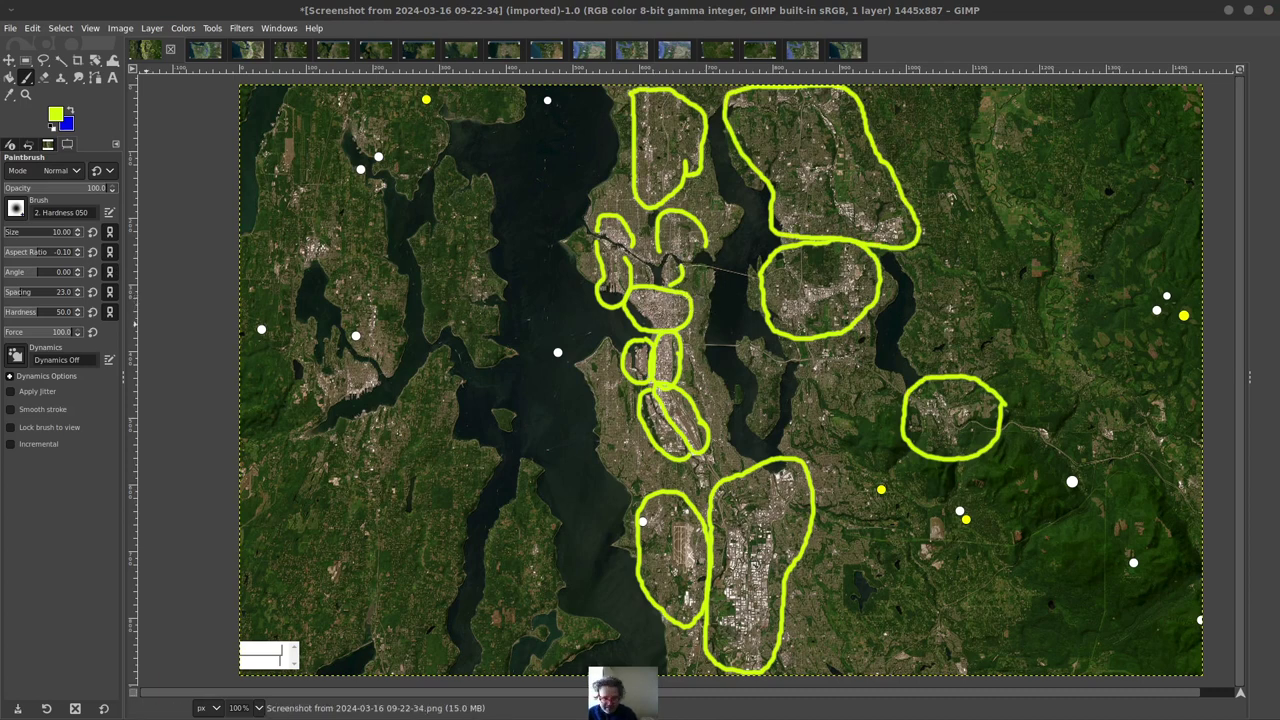
pyautogui.hotkey('alt', 'Tab')
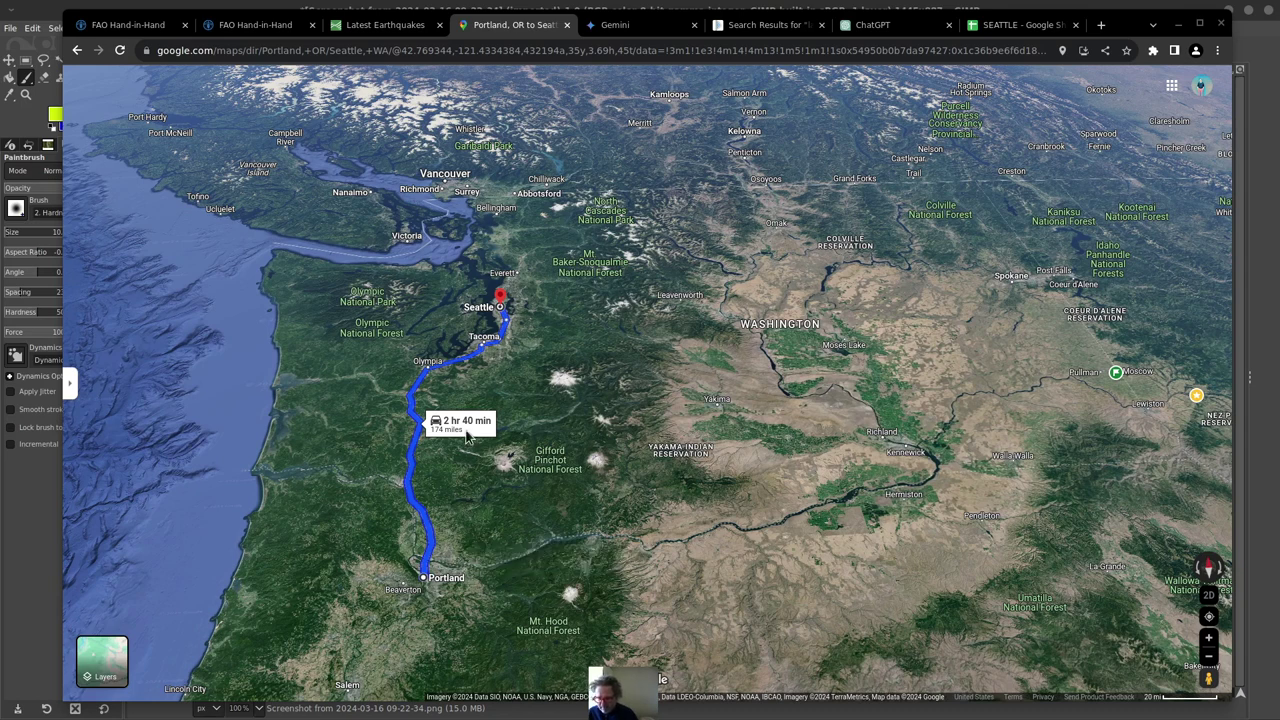
# - Open the Portland–Seattle driving directions, collapse the side panel, and zoom in toward Seattle
pyautogui.click(512, 318)
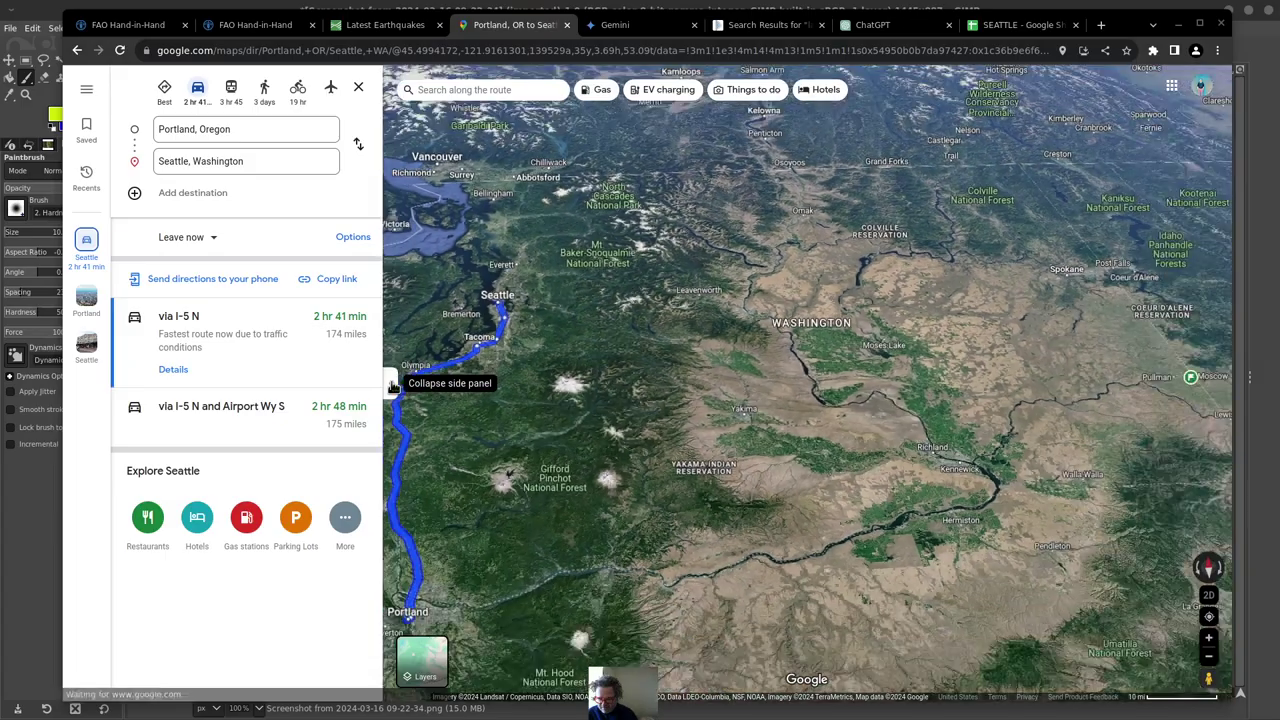
pyautogui.click(393, 384)
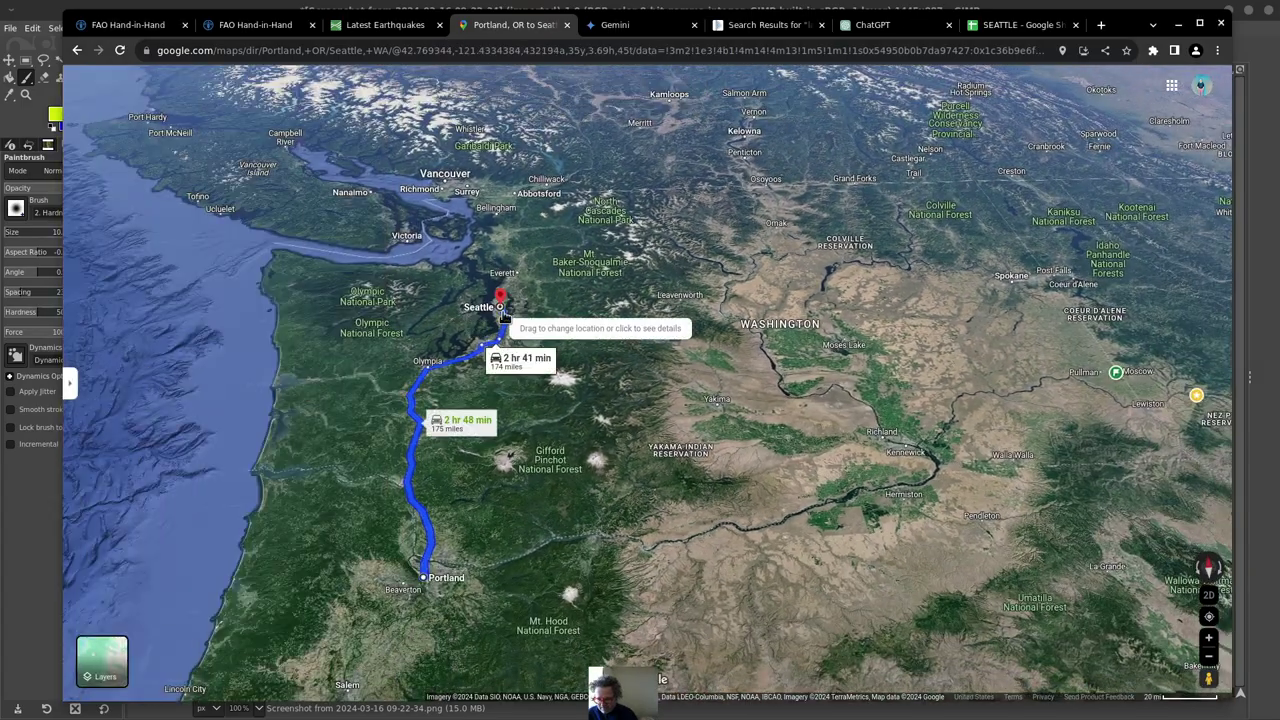
pyautogui.scroll(5, 490, 325)
pyautogui.scroll(3, 490, 325)
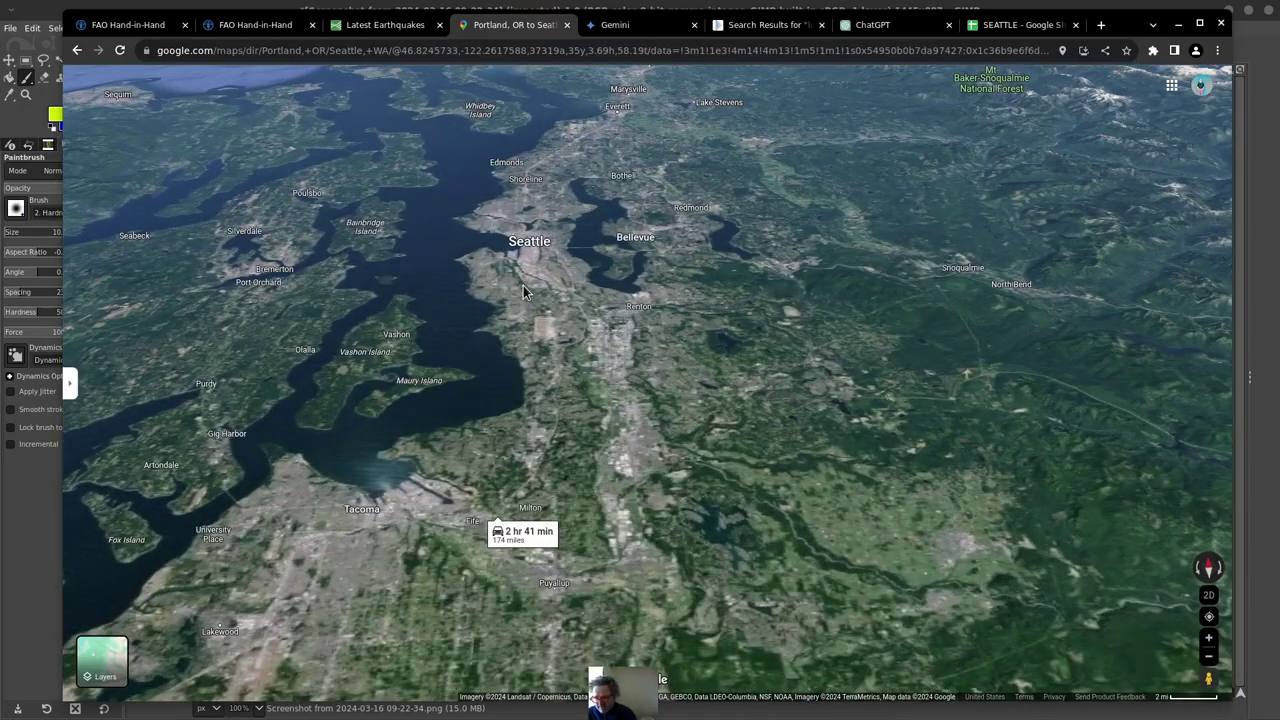
pyautogui.scroll(-3, 531, 330)
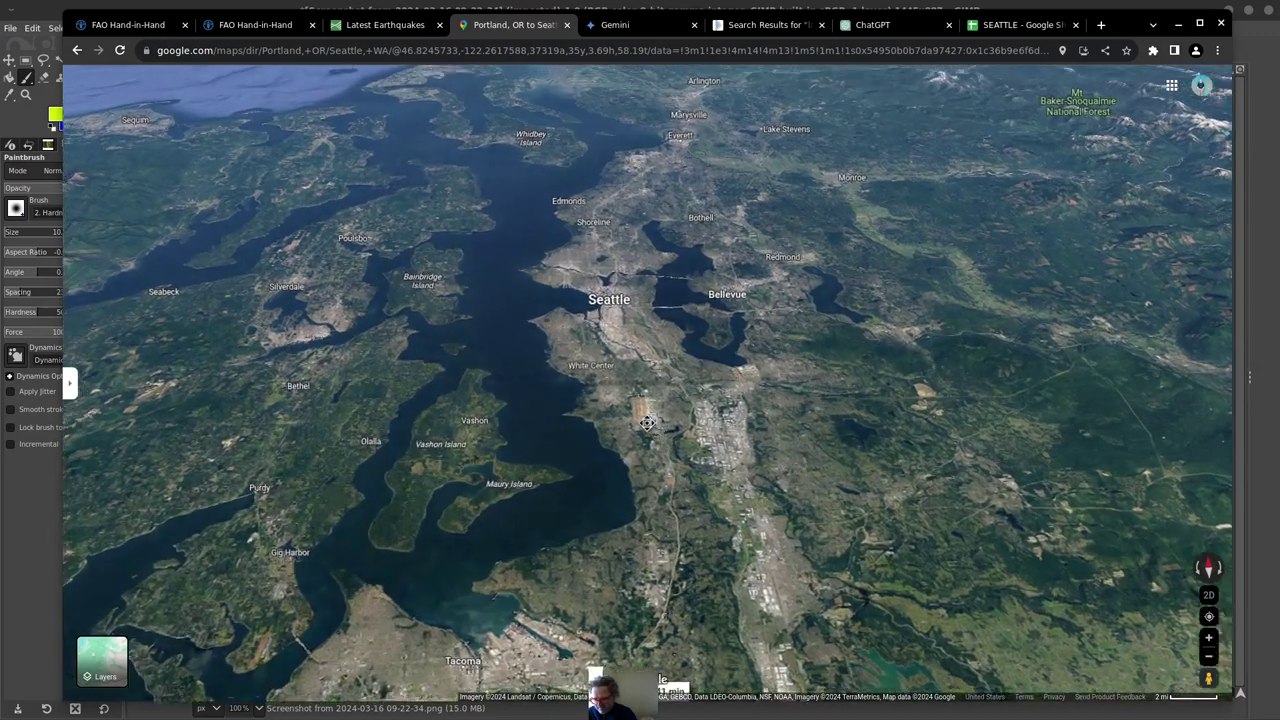
pyautogui.scroll(3, 636, 400)
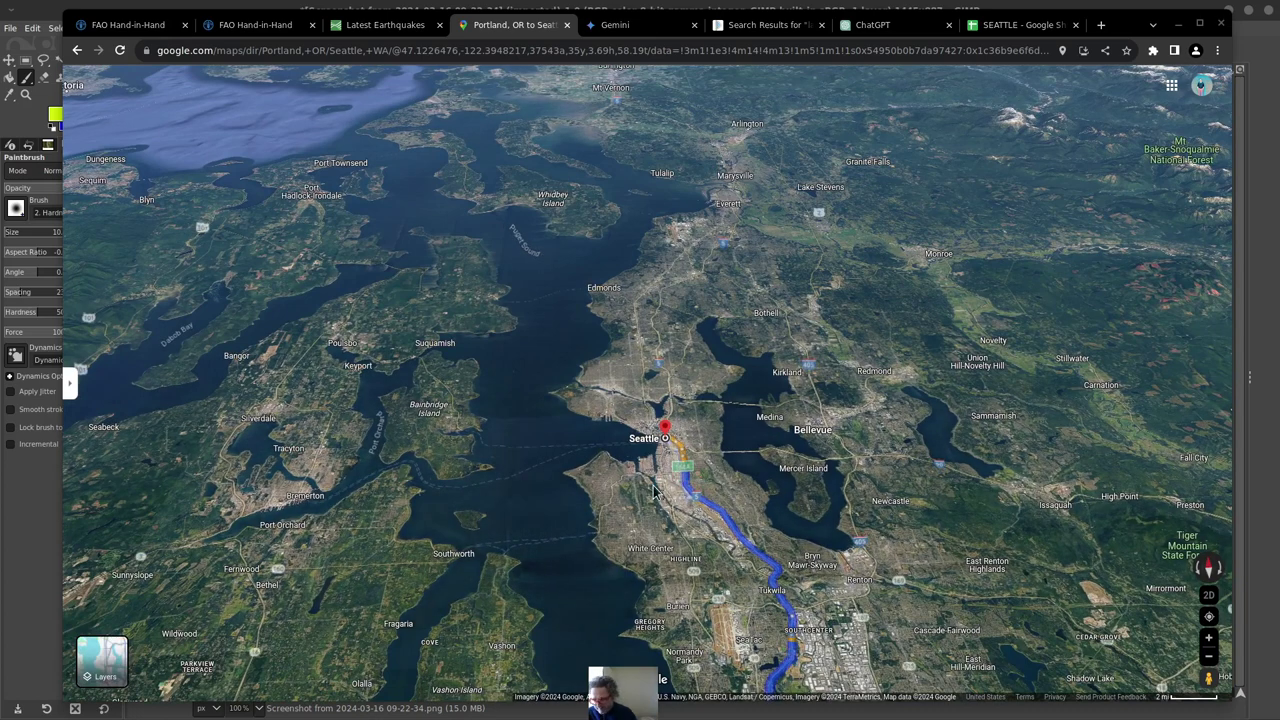
pyautogui.scroll(3, 655, 492)
pyautogui.scroll(2, 653, 490)
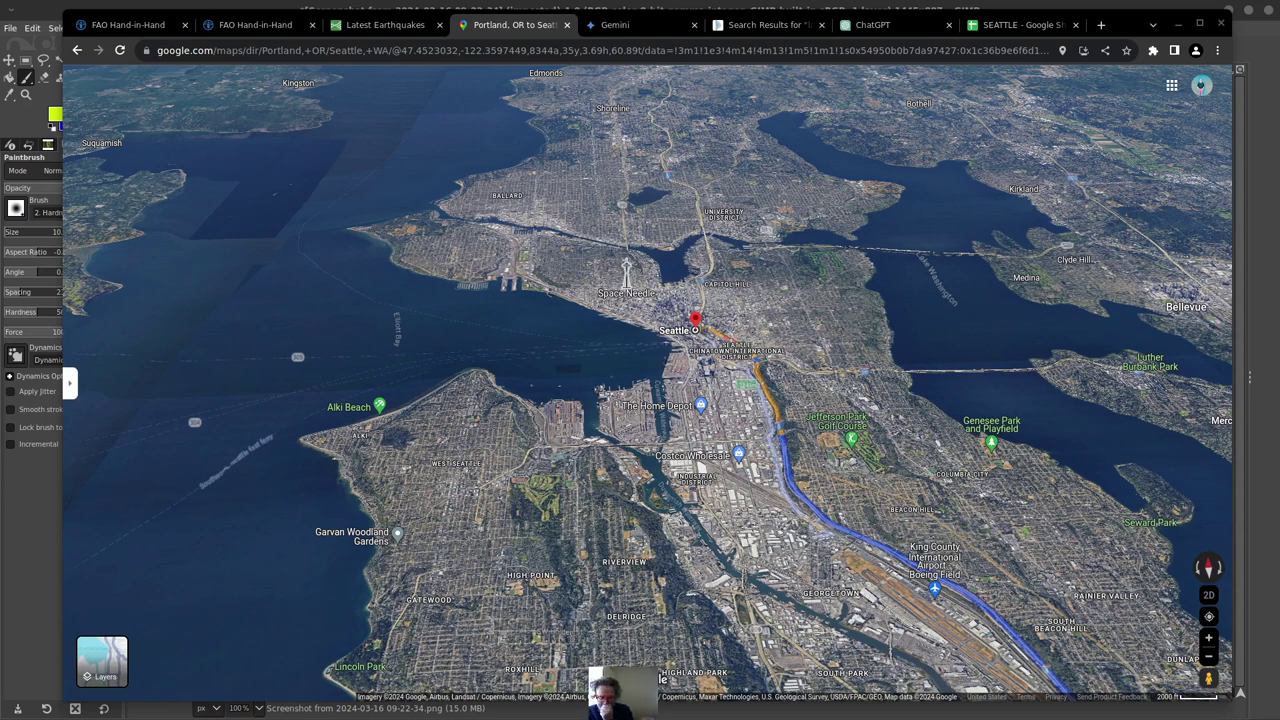
# - Centre the map on Seattle and zoom into a 3D view of the downtown waterfront
pyautogui.moveTo(803, 385); pyautogui.dragTo(620, 422)
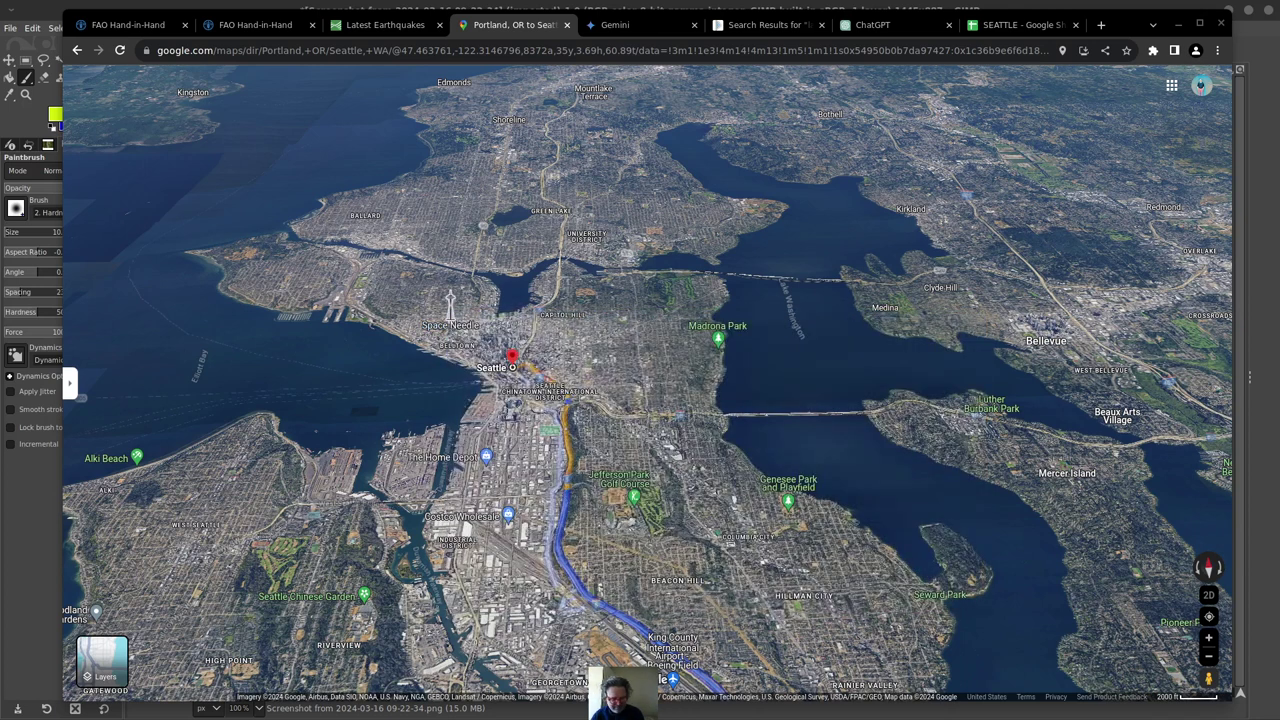
pyautogui.scroll(5, 371, 577)
pyautogui.scroll(3, 537, 471)
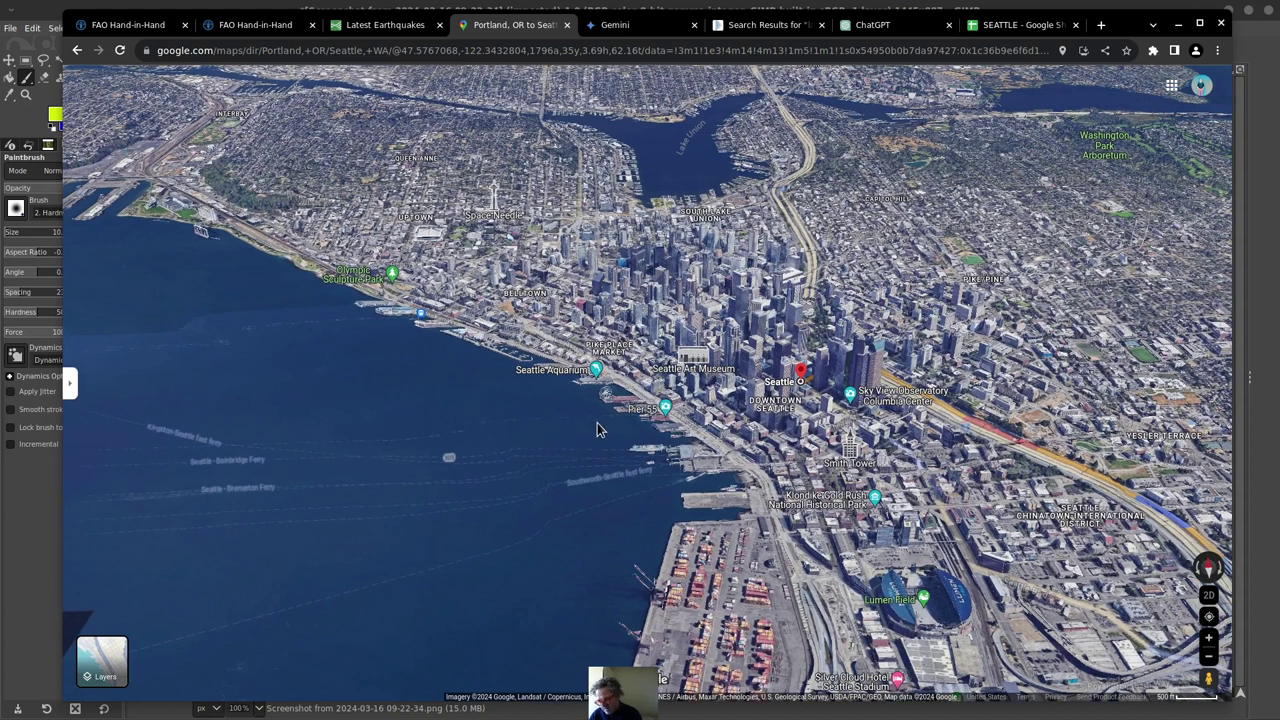
# - Rotate the 3D waterfront level, zoom into the piers, pan west, zoom out, then switch to the SEATTLE spreadsheet
pyautogui.moveTo(562, 447); pyautogui.dragTo(663, 491)
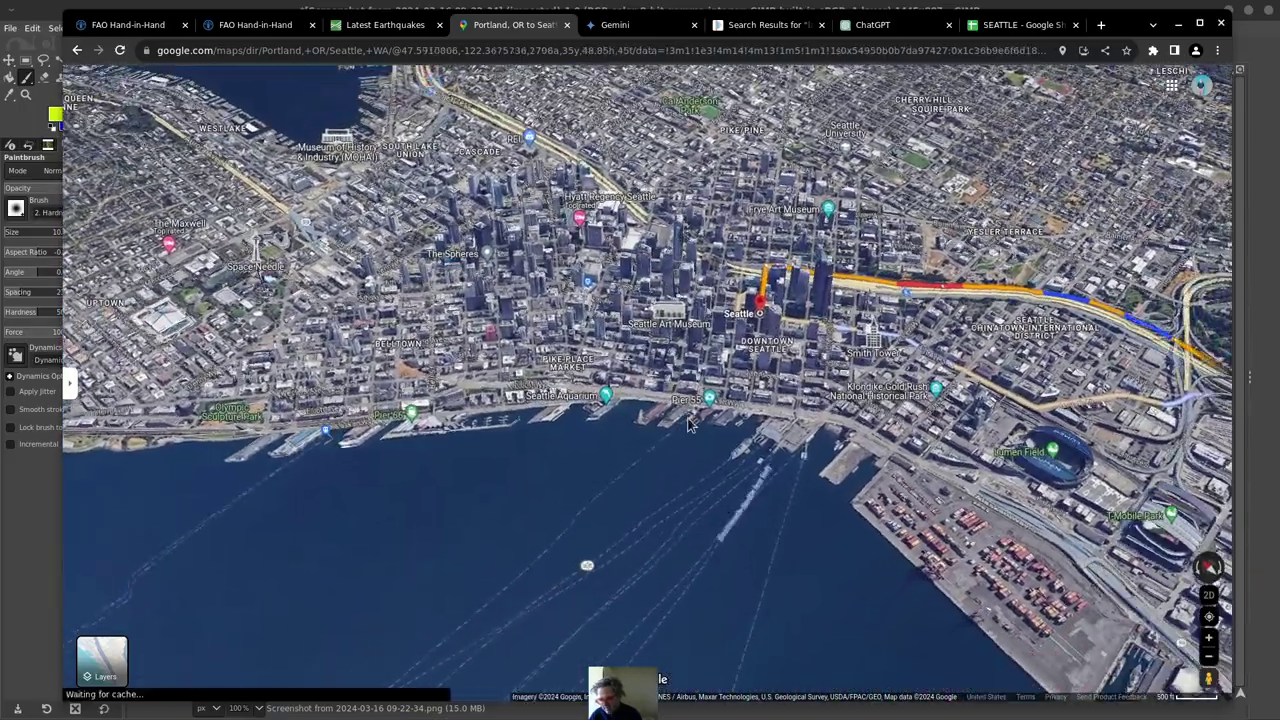
pyautogui.scroll(3, 679, 427)
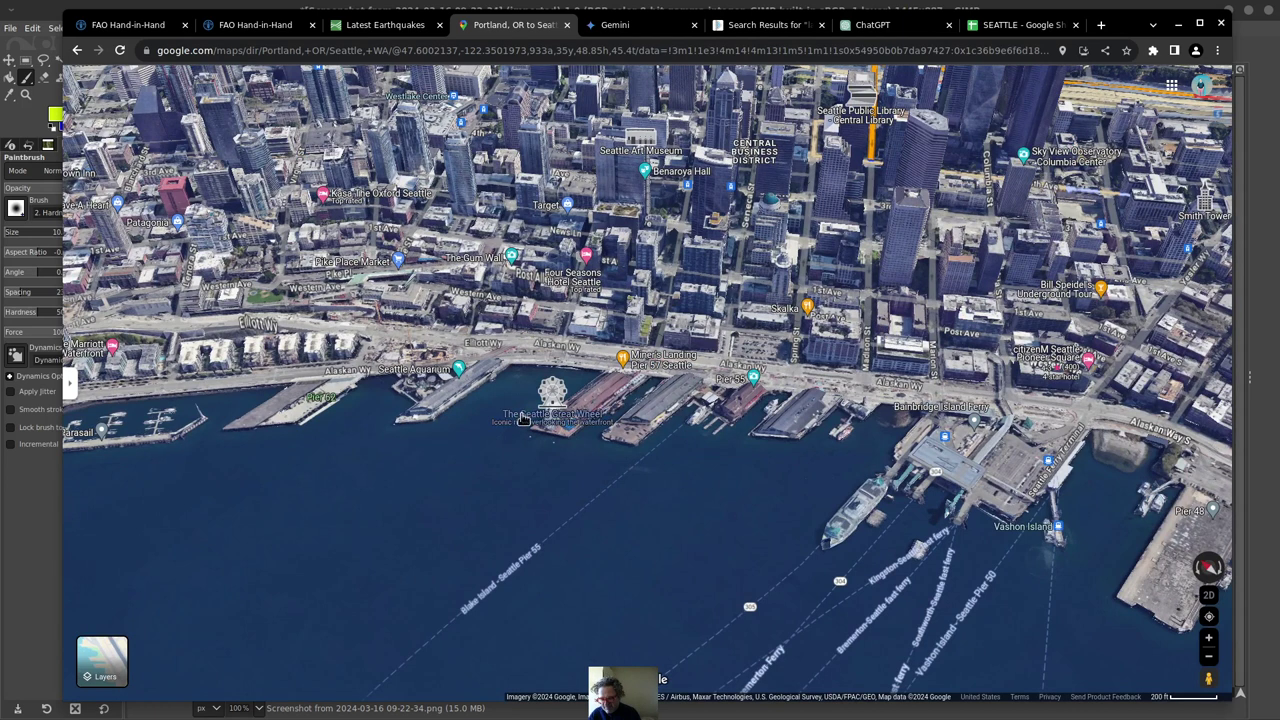
pyautogui.moveTo(458, 448); pyautogui.dragTo(624, 436)
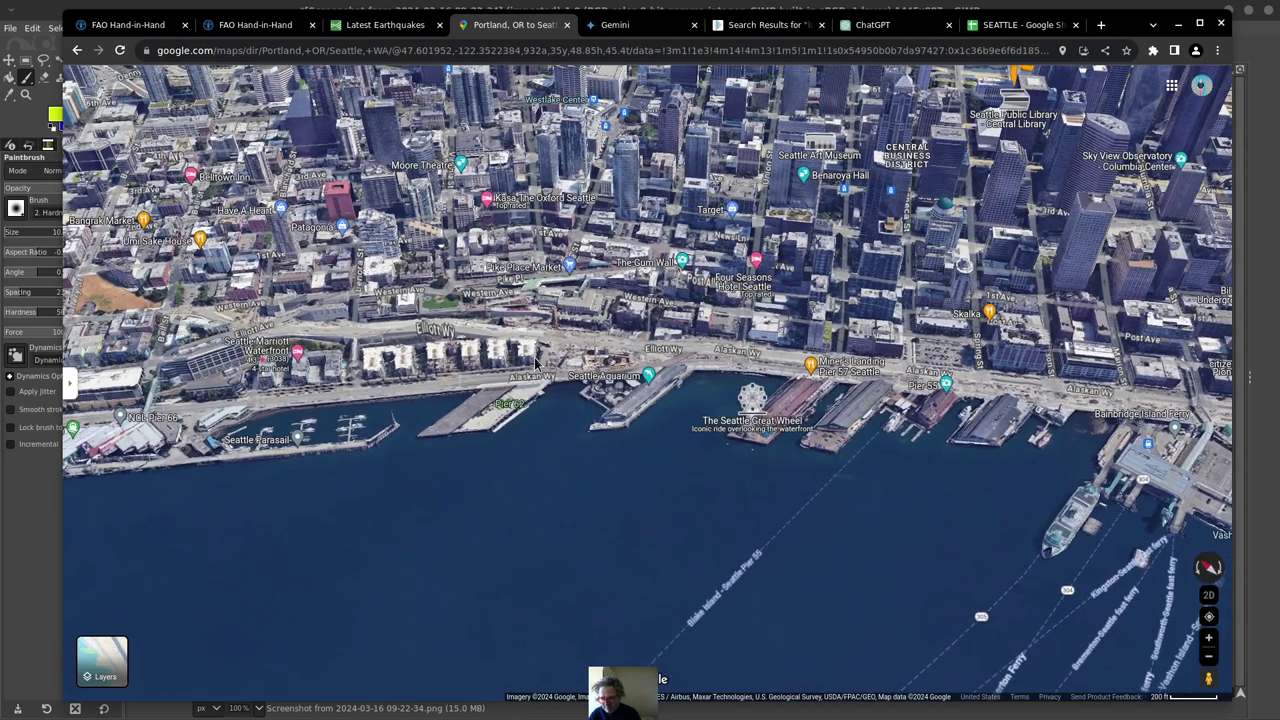
pyautogui.scroll(-5, 613, 468)
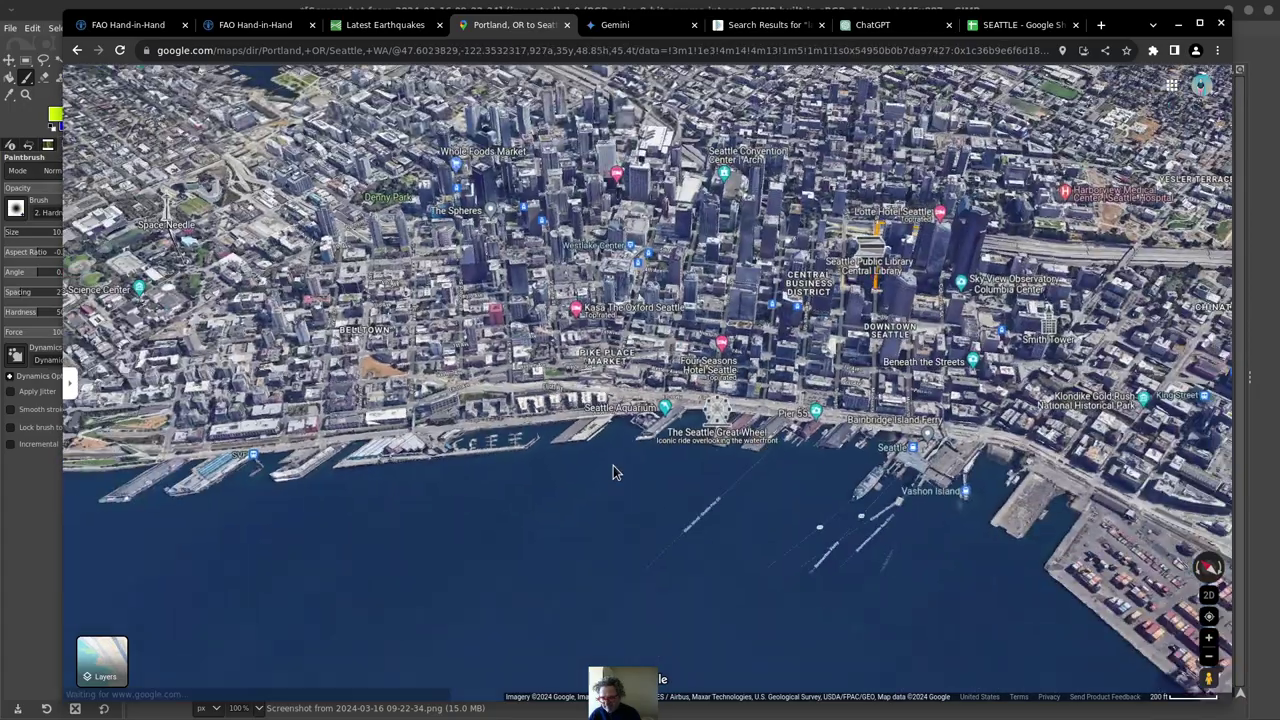
pyautogui.scroll(-4, 613, 465)
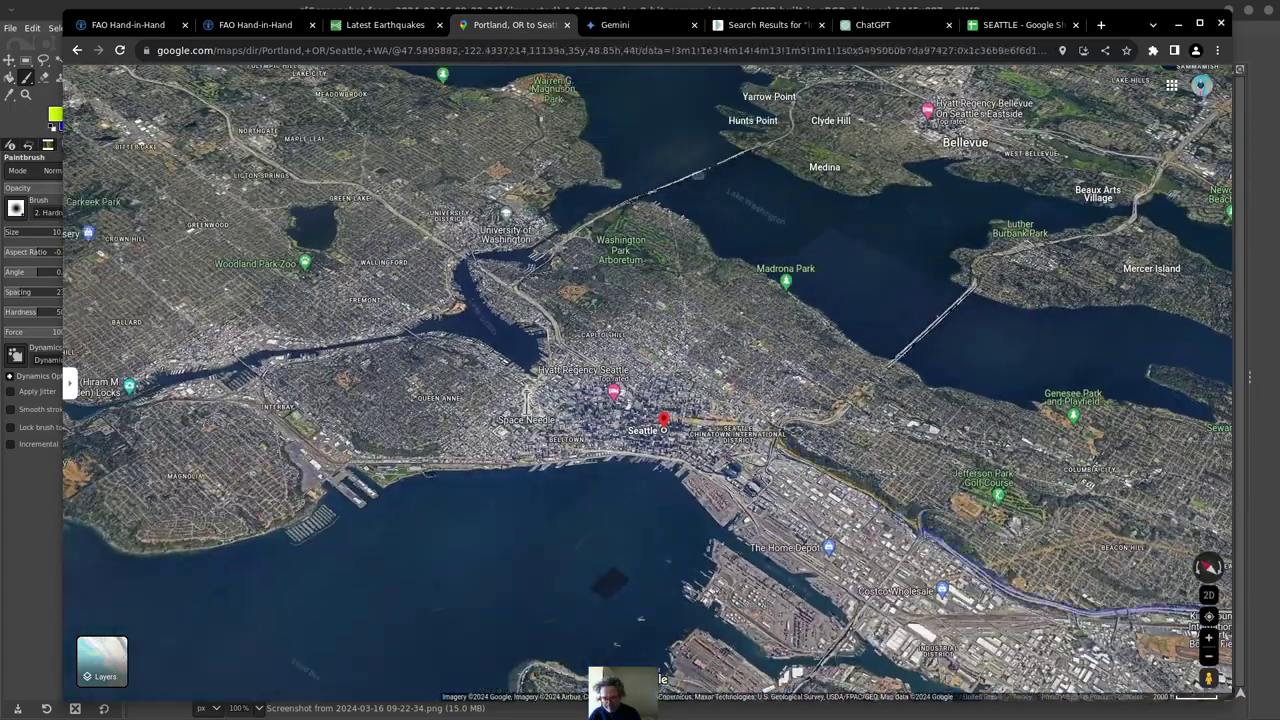
pyautogui.hotkey('ctrl', '9')
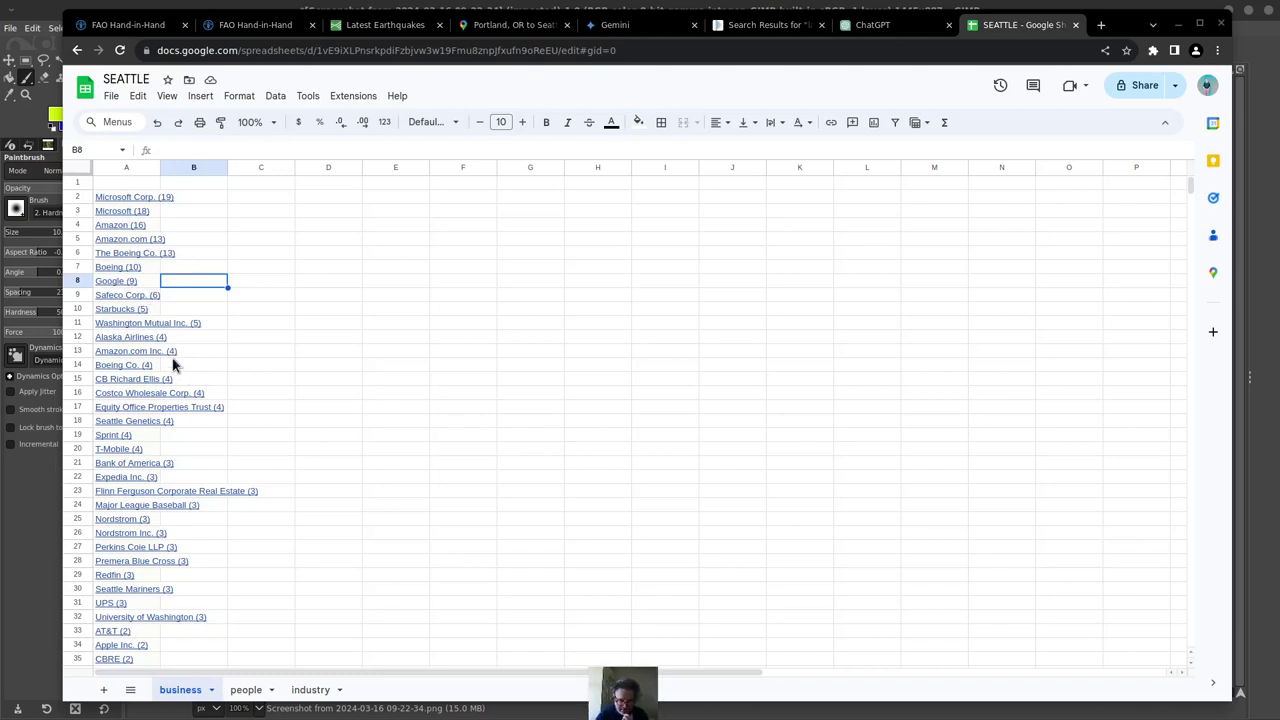
# - Browse the company list on the SEATTLE spreadsheet's business tab
pyautogui.click(278, 398)
pyautogui.scroll(-10, 270, 475)
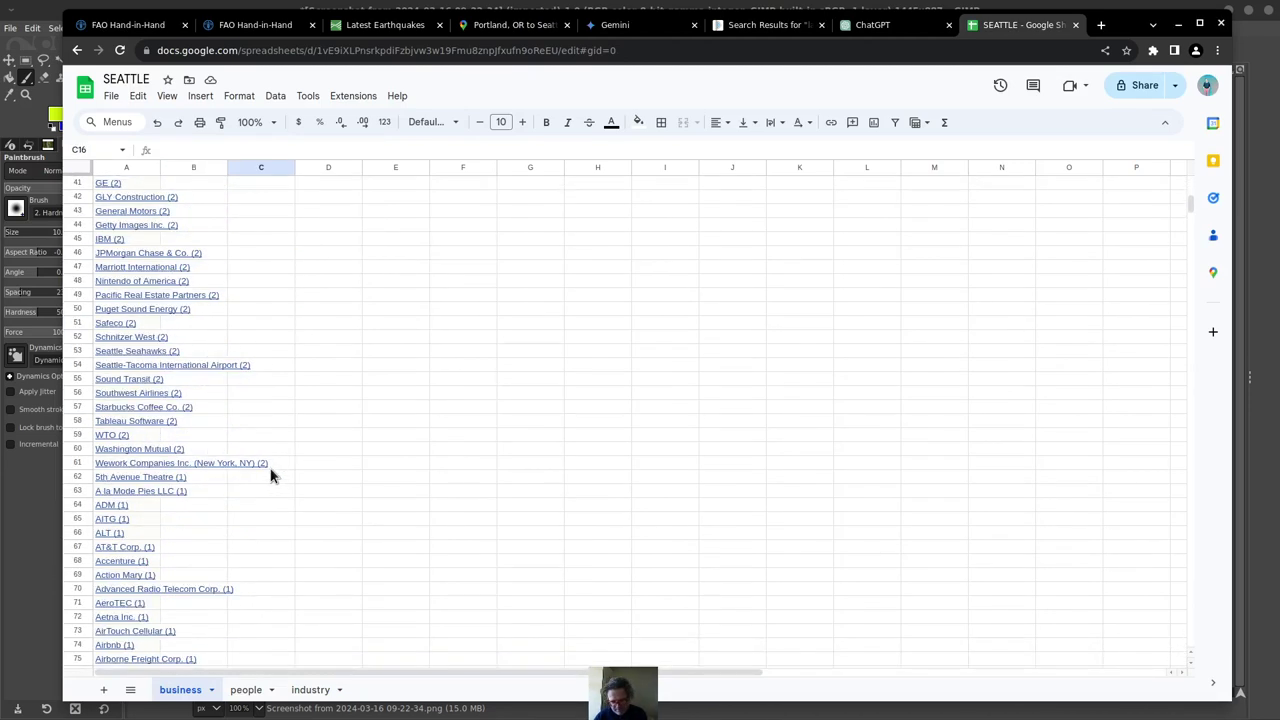
pyautogui.scroll(-10, 270, 475)
pyautogui.scroll(18, 260, 463)
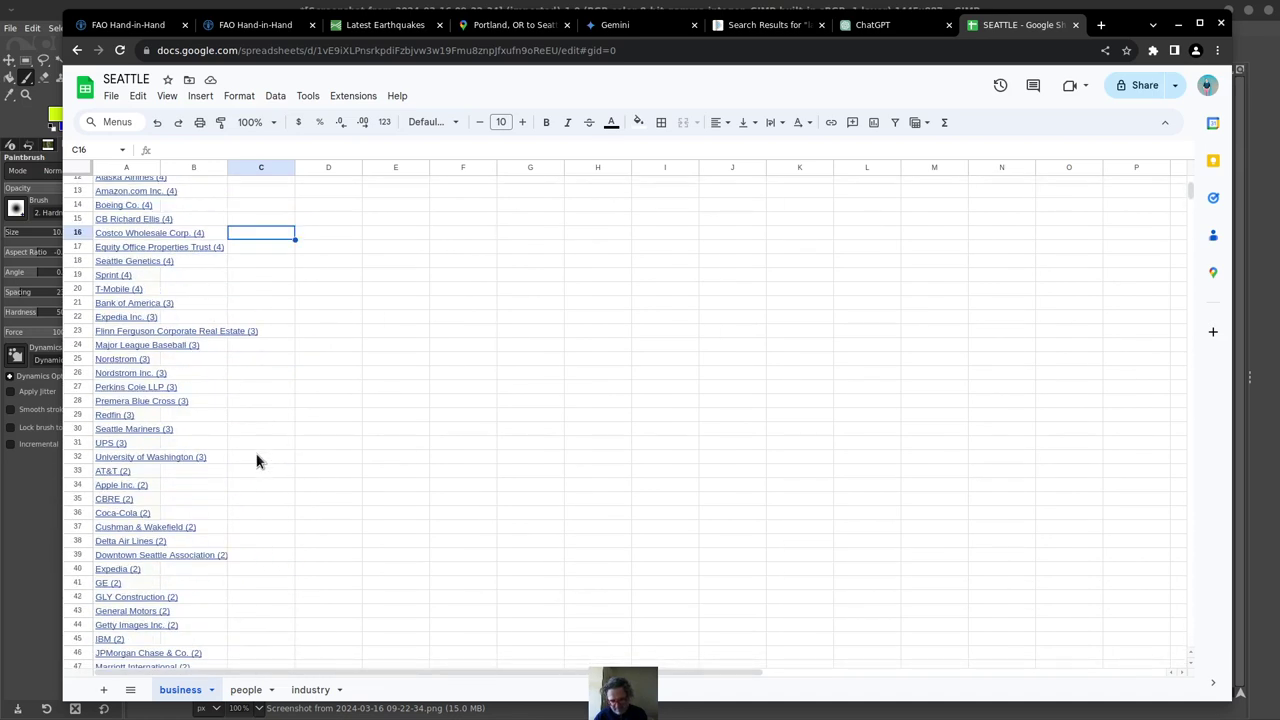
pyautogui.scroll(3, 256, 461)
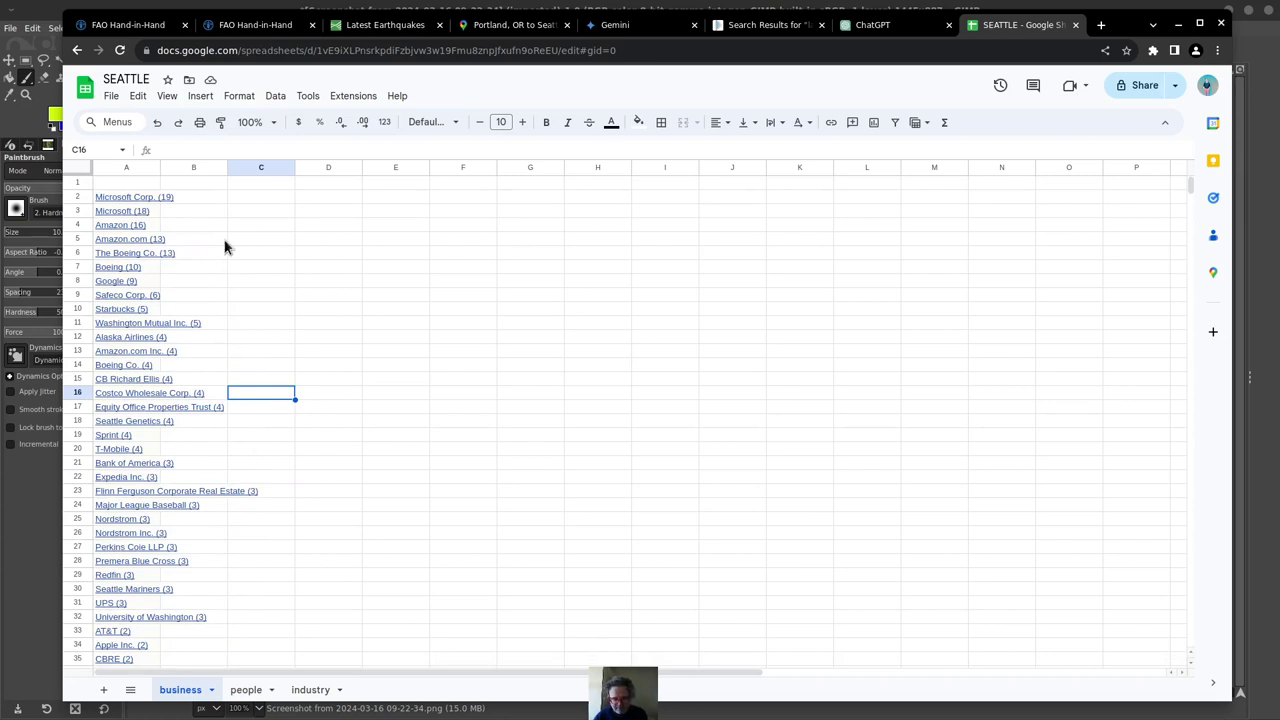
# - Move to the people sheet and browse the names list, then switch to Google Earth Pro
pyautogui.hotkey('ctrl', 'shift', 'pagedown')
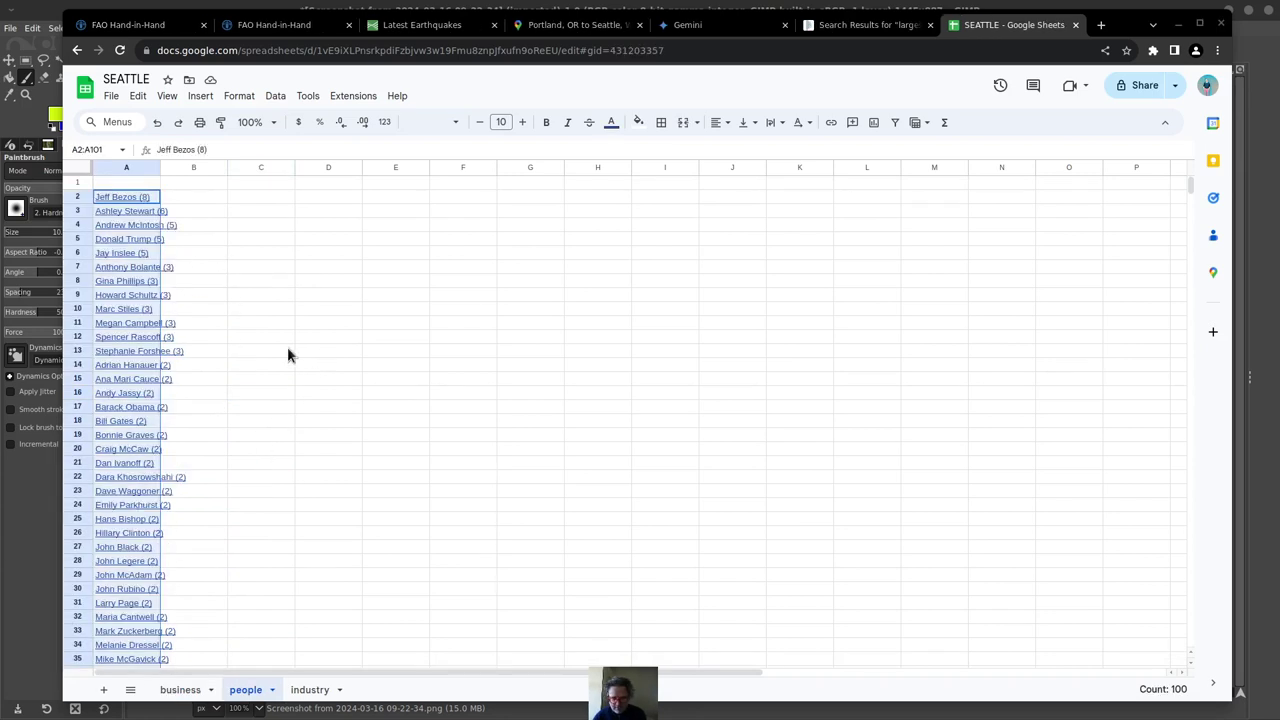
pyautogui.click(256, 337)
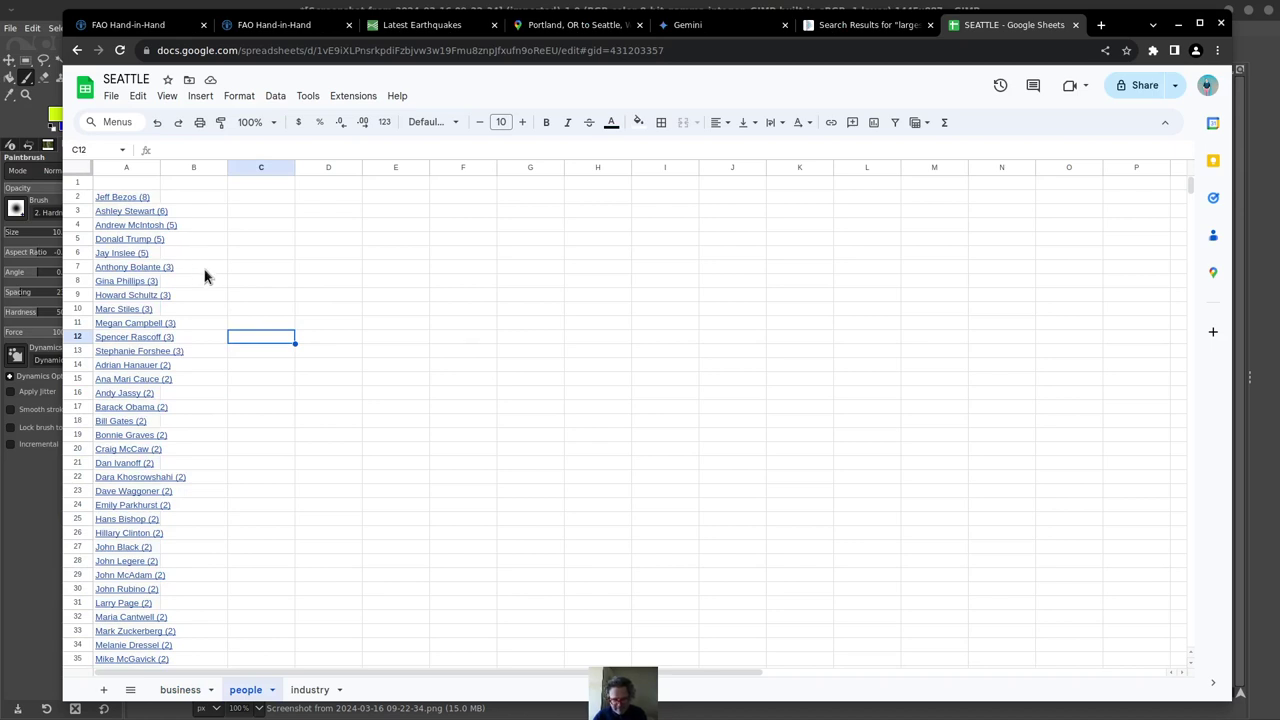
pyautogui.scroll(-5, 212, 394)
pyautogui.scroll(-10, 212, 394)
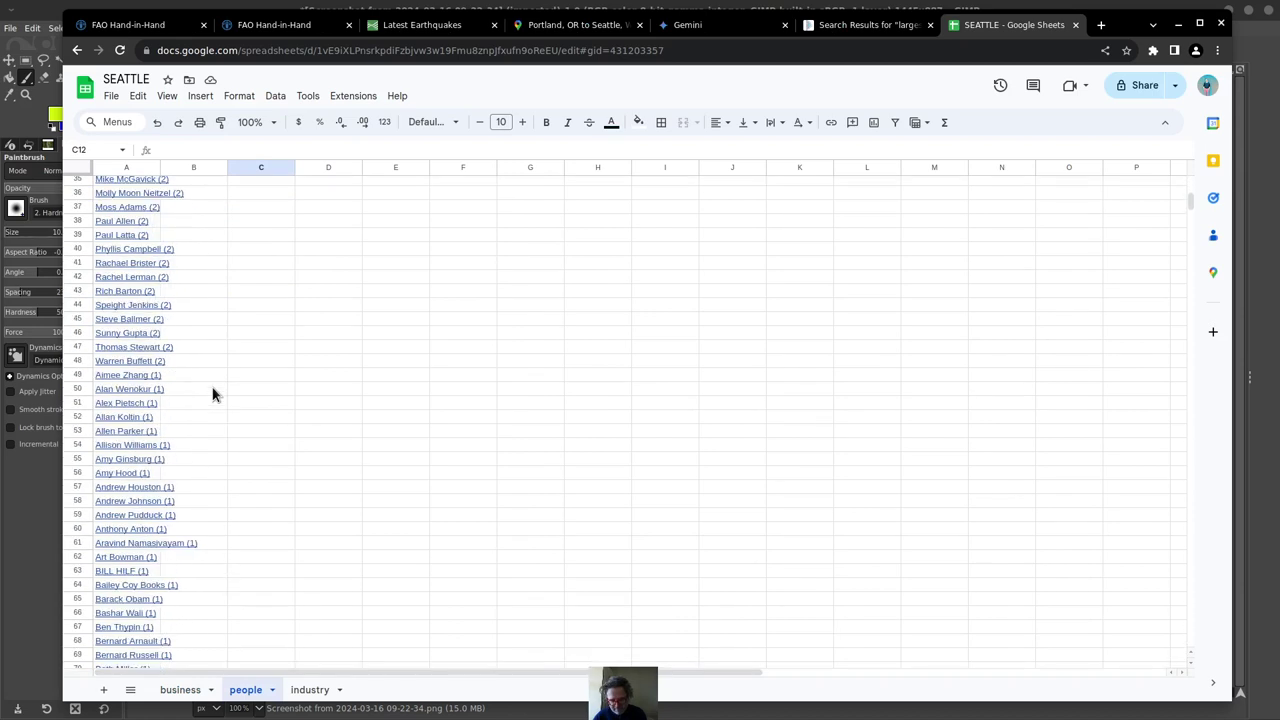
pyautogui.scroll(14, 209, 388)
pyautogui.scroll(2, 209, 388)
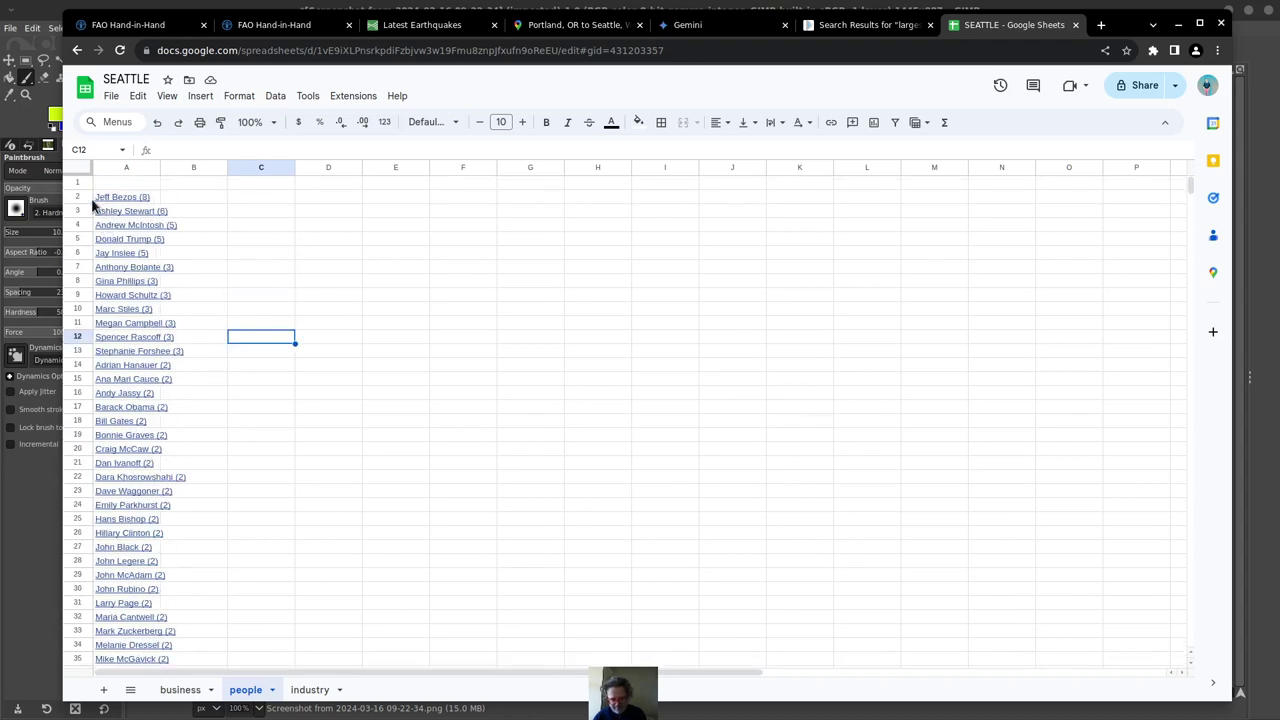
pyautogui.hotkey('alt', 'Tab')
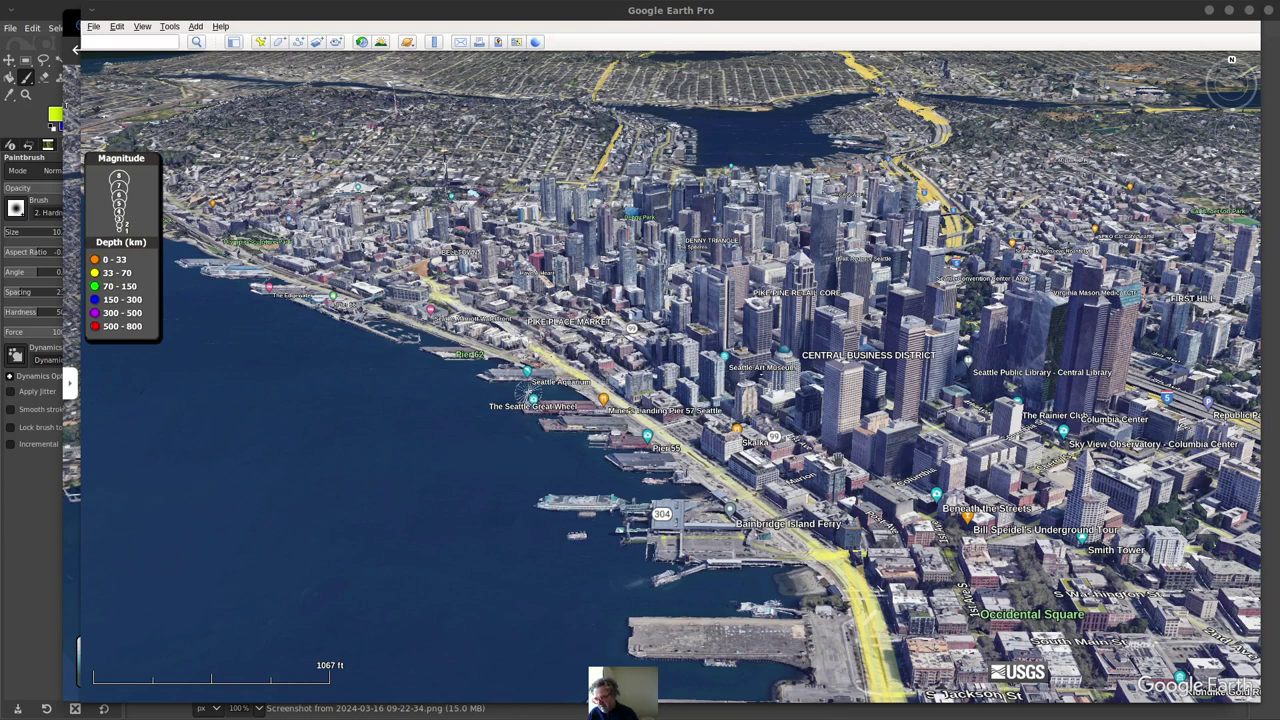
# - Rotate the 3-D downtown Seattle view so the waterfront runs level and move along it
pyautogui.scroll(-2, 780, 425)
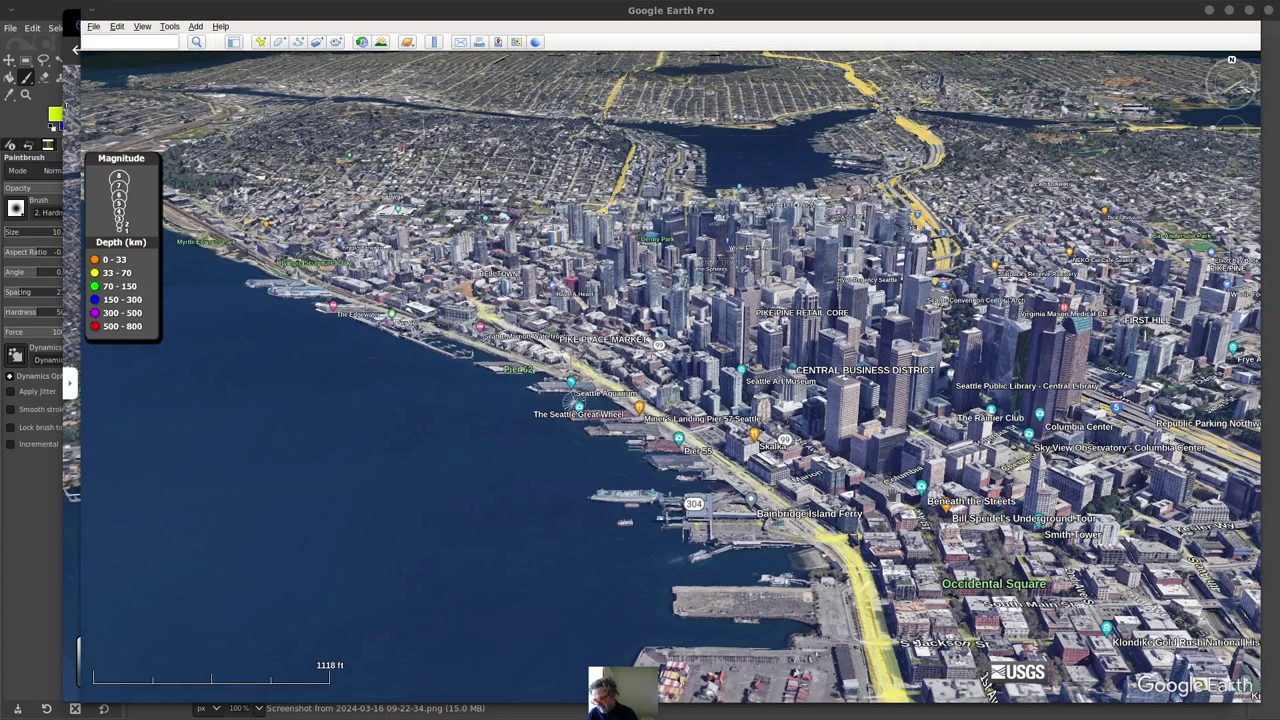
pyautogui.scroll(3, 866, 490)
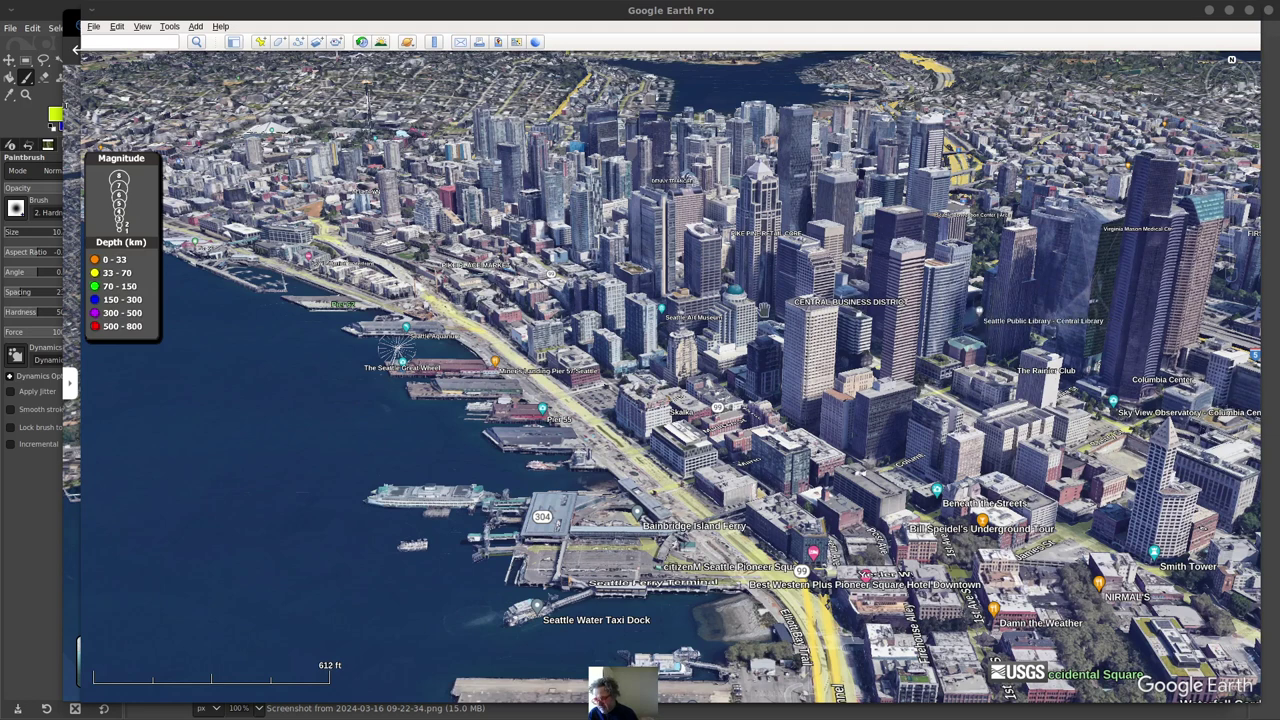
pyautogui.hotkey('shift', 'Right')
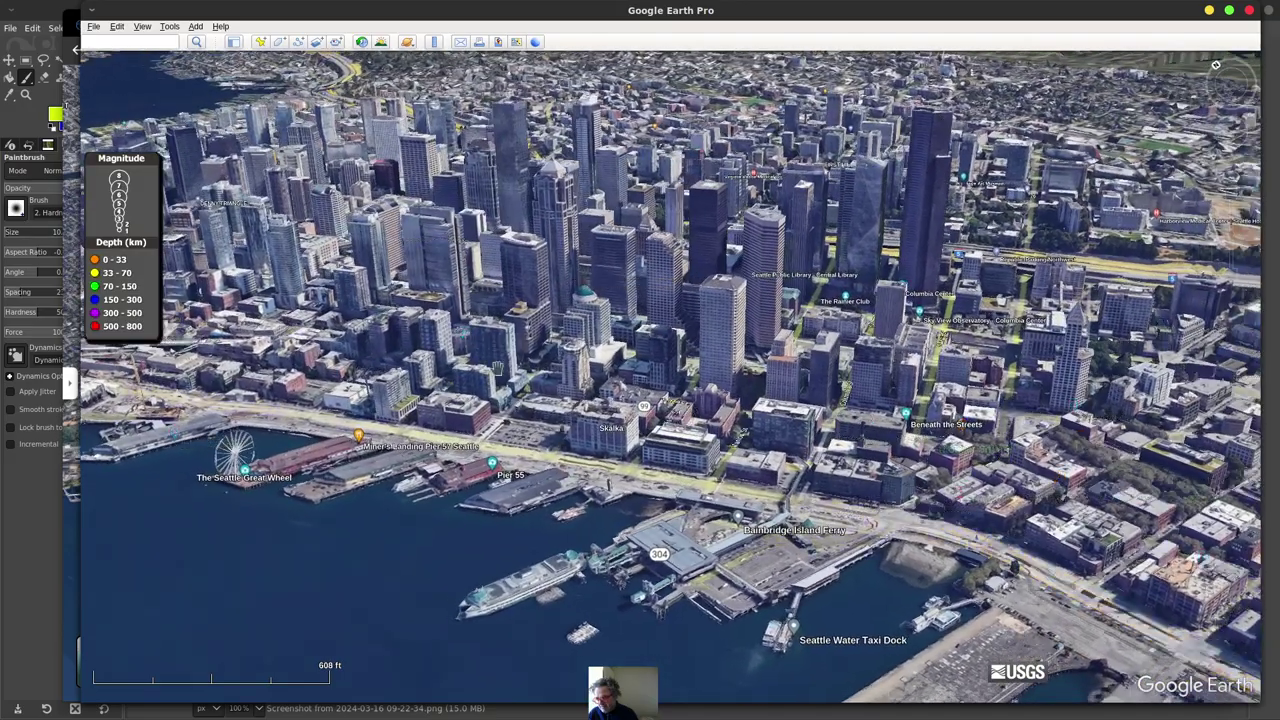
pyautogui.hotkey('shift', 'Left')
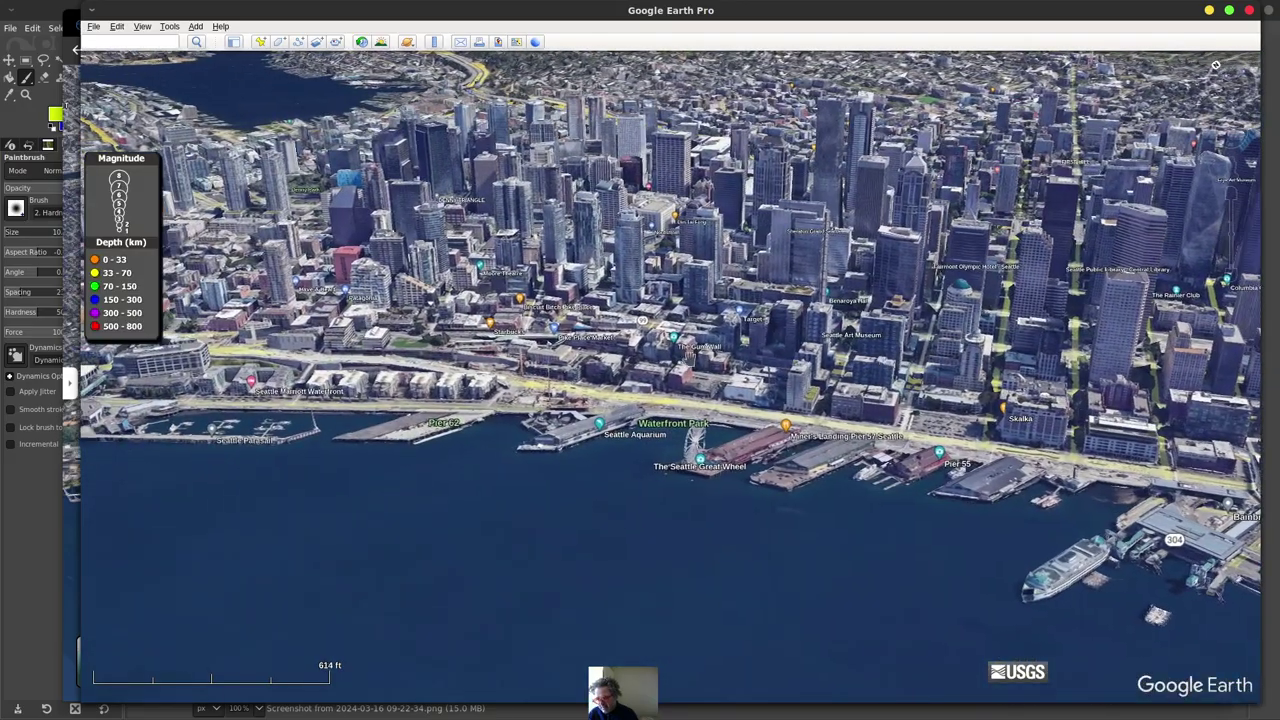
pyautogui.hotkey('shift', 'Left')
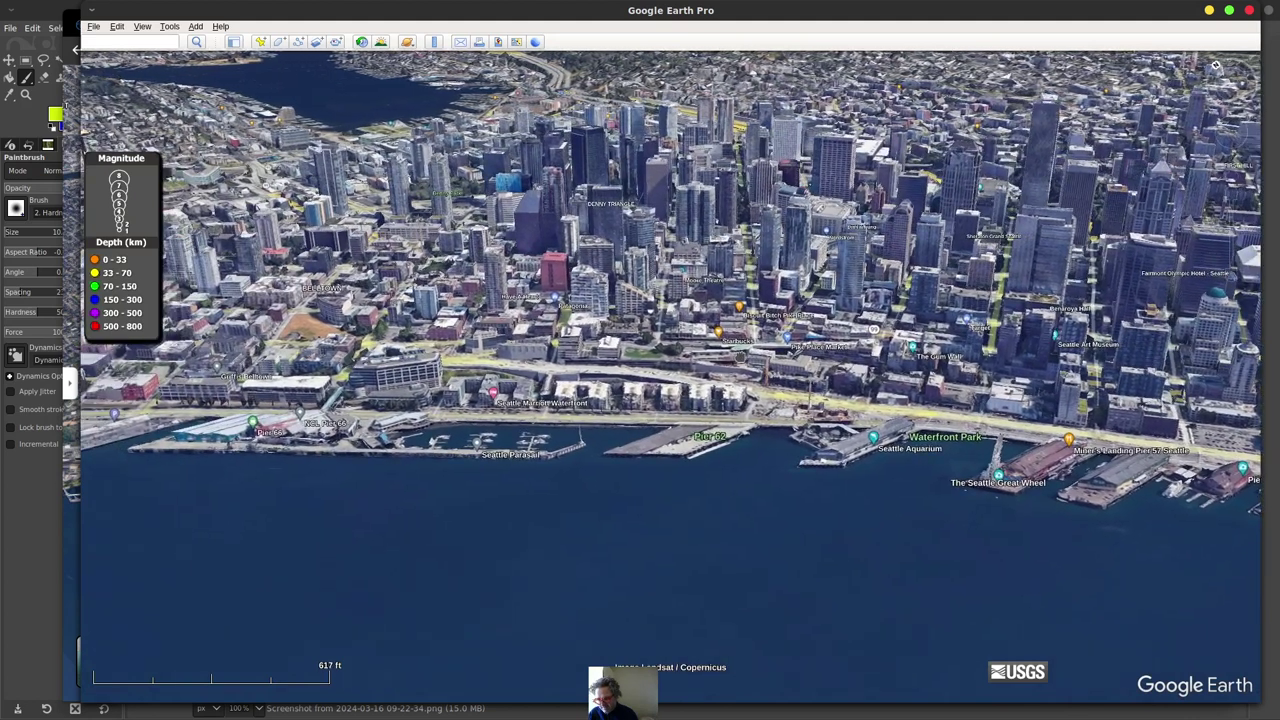
pyautogui.hotkey('shift', 'Left')
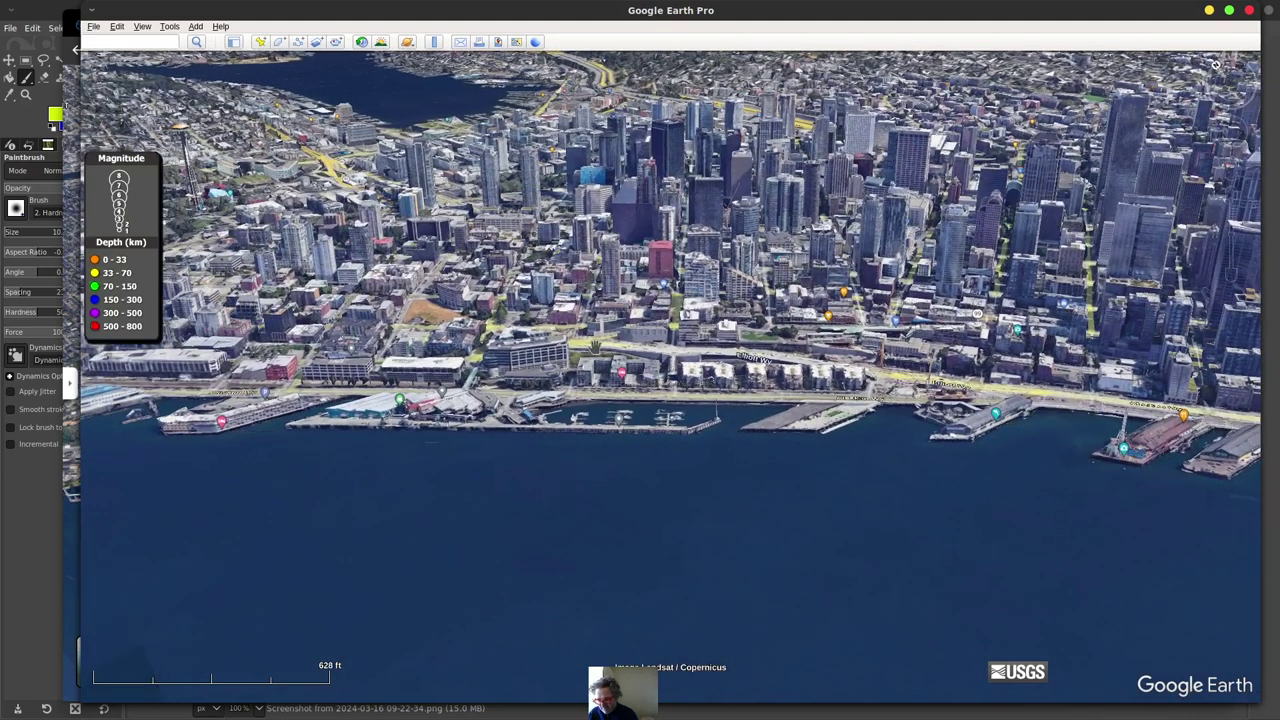
# - Pan and zoom out to bring the harbour's container terminal docks into view
pyautogui.moveTo(460, 463); pyautogui.dragTo(539, 386)
pyautogui.scroll(-5, 539, 386)
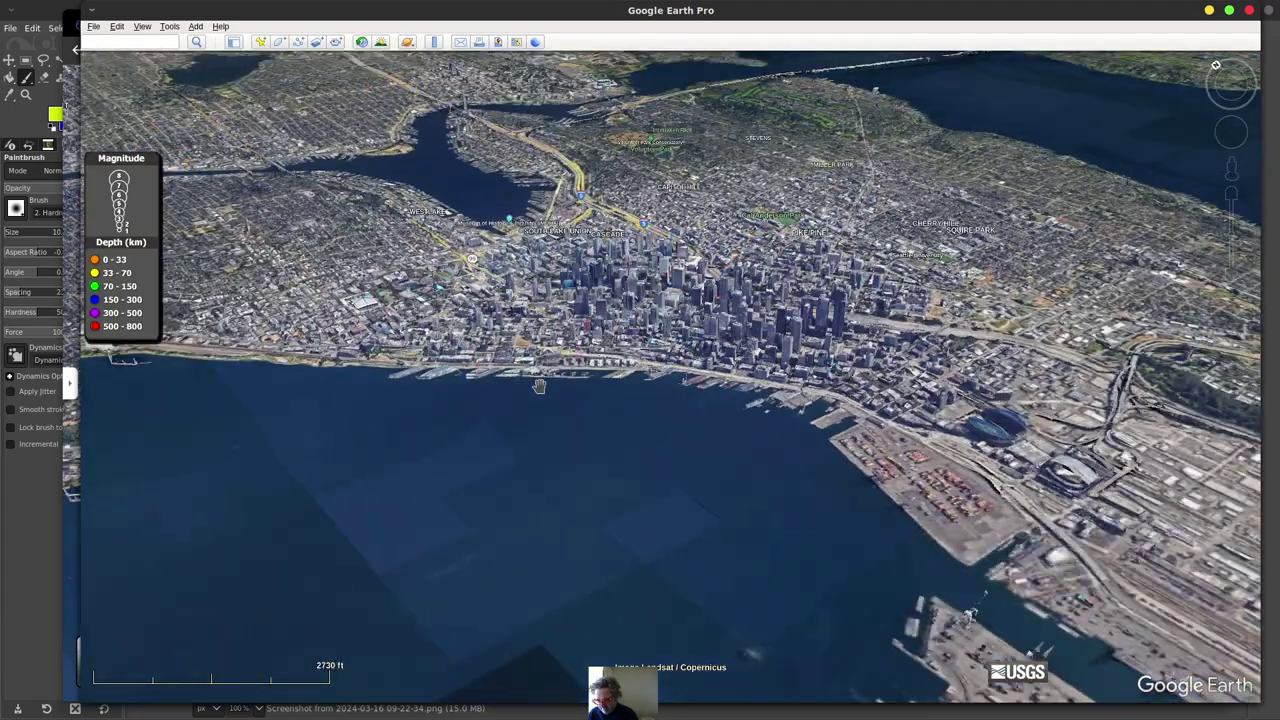
pyautogui.moveTo(751, 494); pyautogui.dragTo(658, 300)
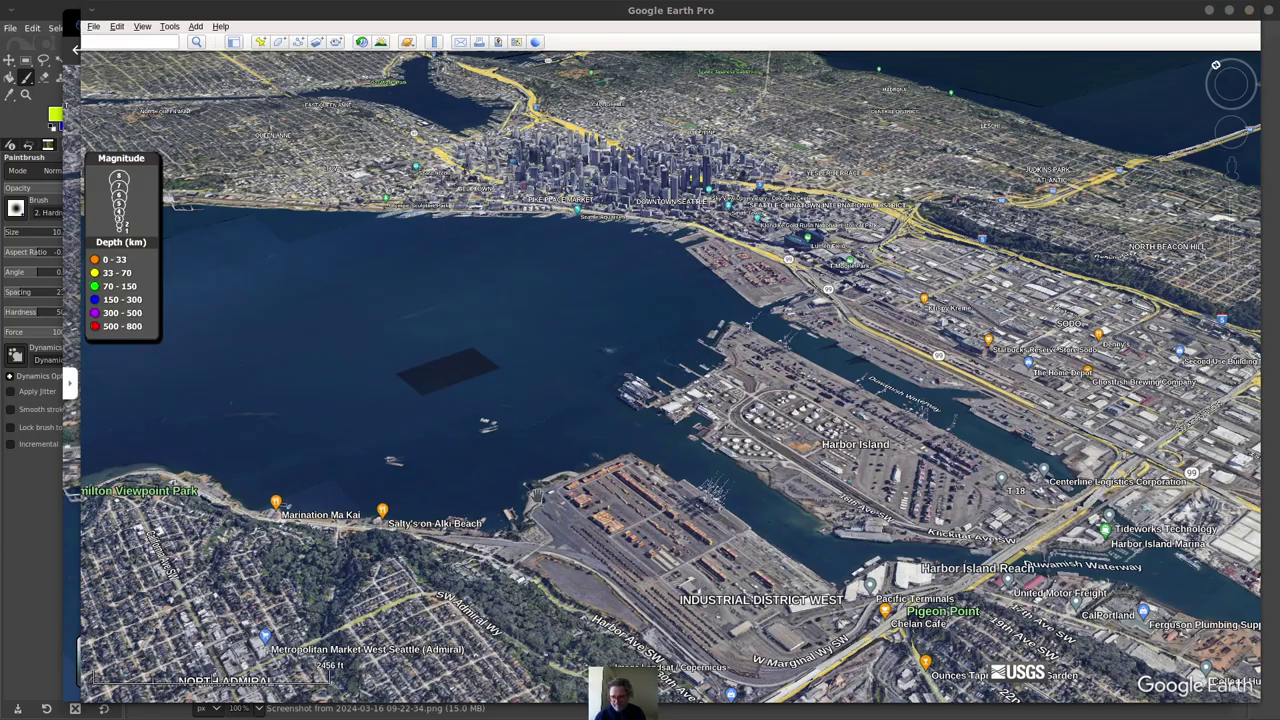
# - Zoom out from the harbour, reset the view to north-up, and frame Puget Sound from Edmonds to Tacoma
pyautogui.scroll(-5, 538, 494)
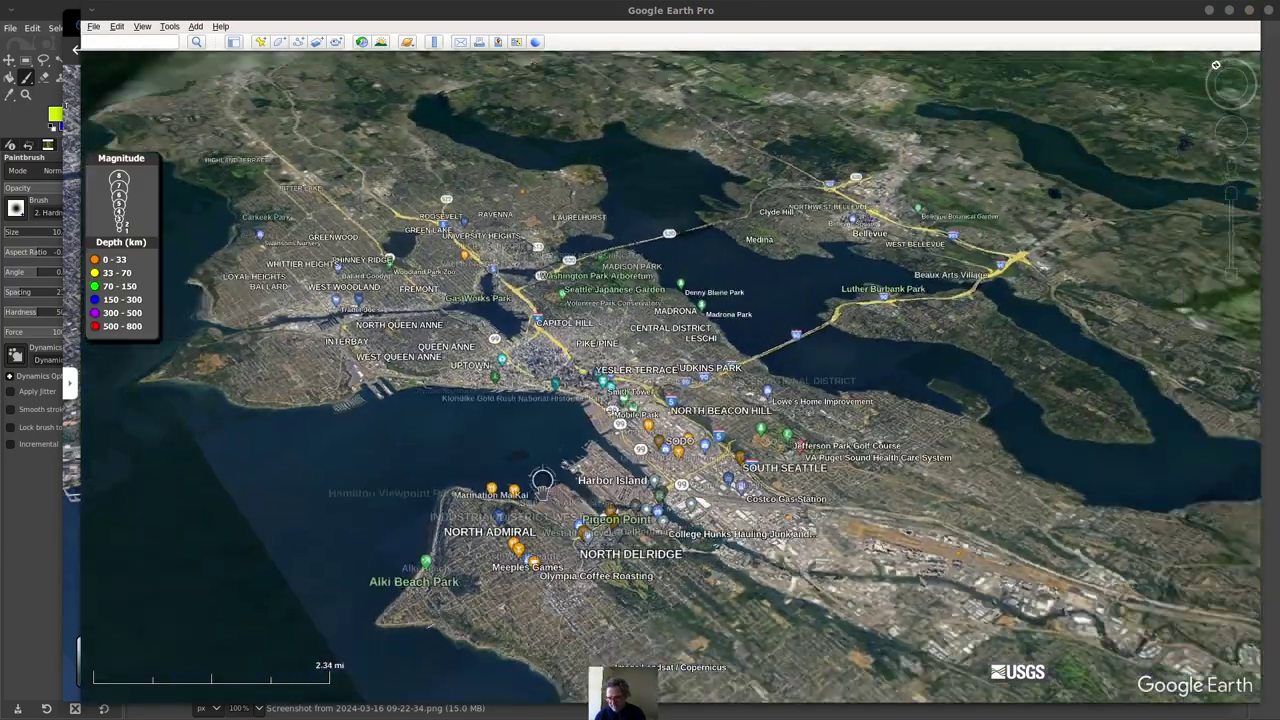
pyautogui.scroll(-3, 542, 480)
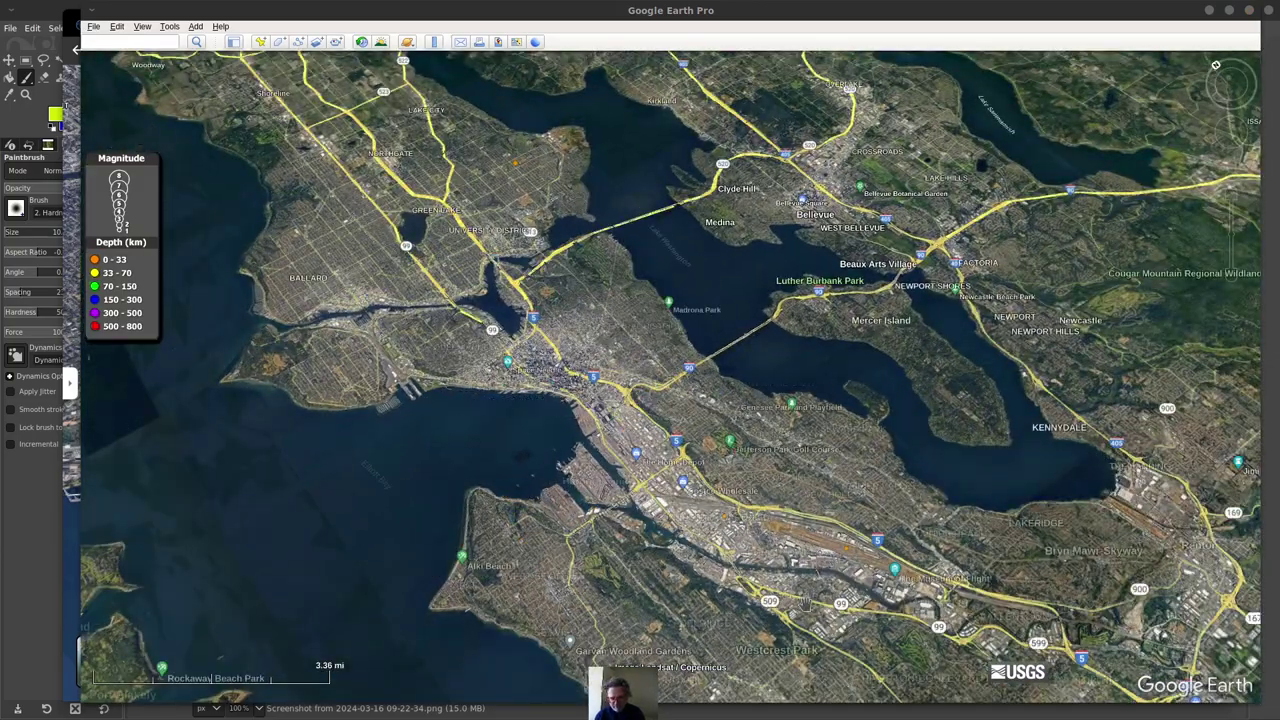
pyautogui.click(806, 600)
pyautogui.press('n')
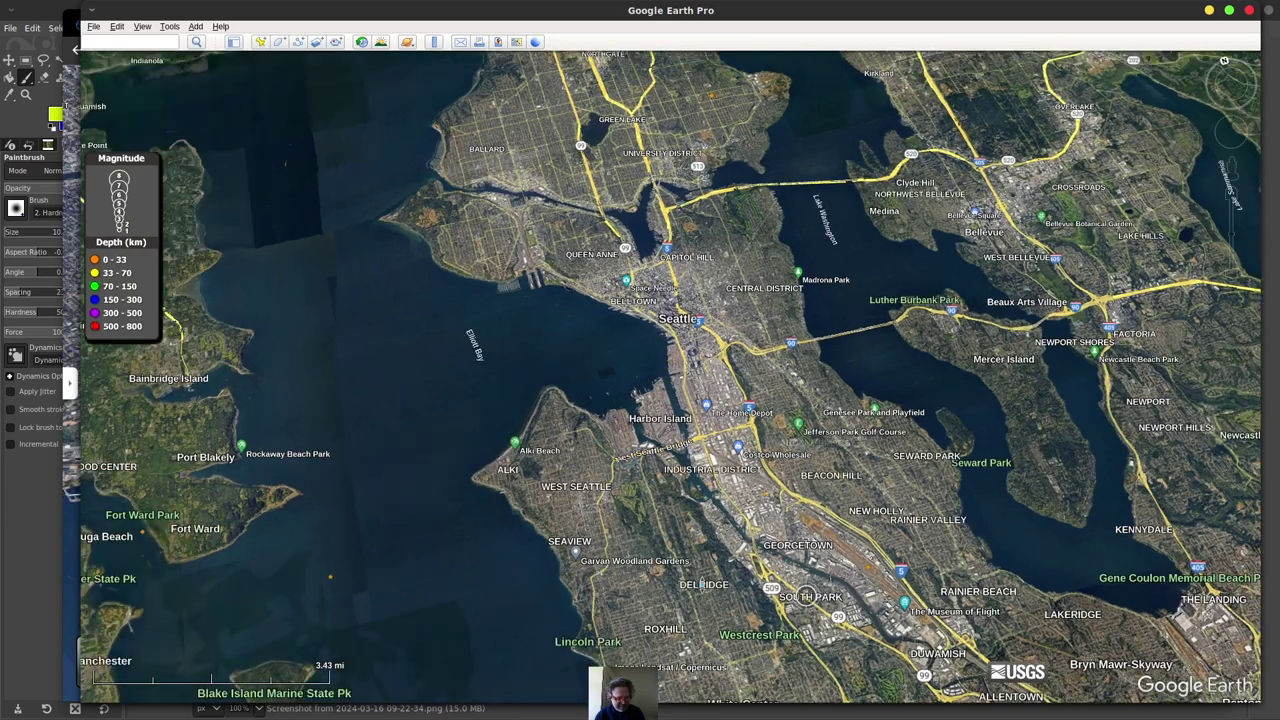
pyautogui.scroll(1, 806, 597)
pyautogui.scroll(2, 806, 595)
pyautogui.scroll(-3, 806, 597)
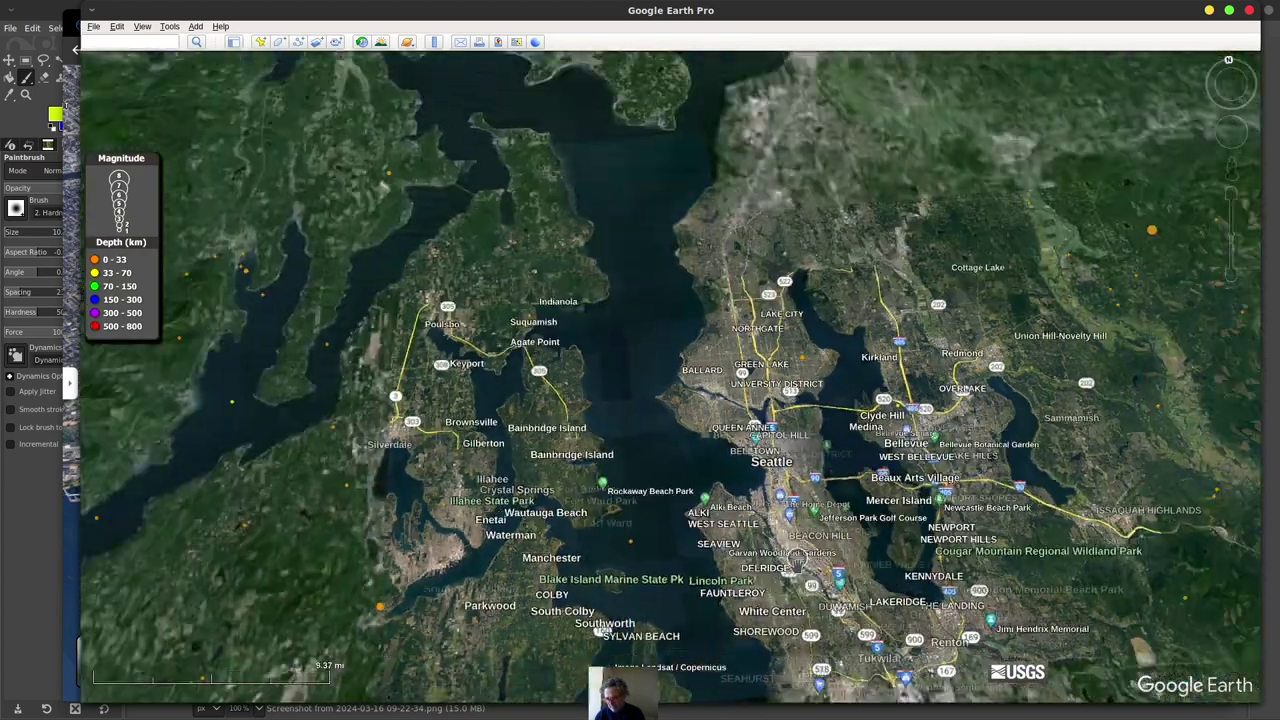
pyautogui.scroll(-2, 806, 597)
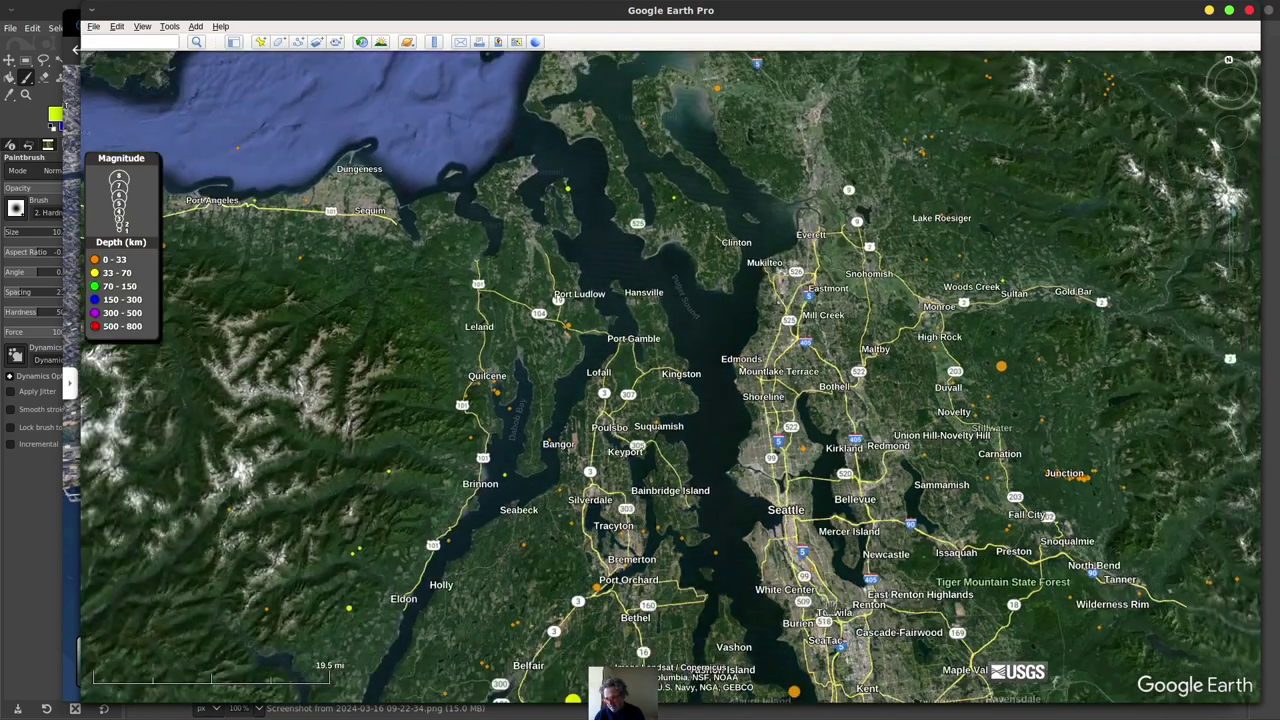
# - Zoom out and pan north to Bellingham and the San Juans, then to Tacoma, Olympia and Mount Rainier
pyautogui.moveTo(806, 597); pyautogui.dragTo(676, 397)
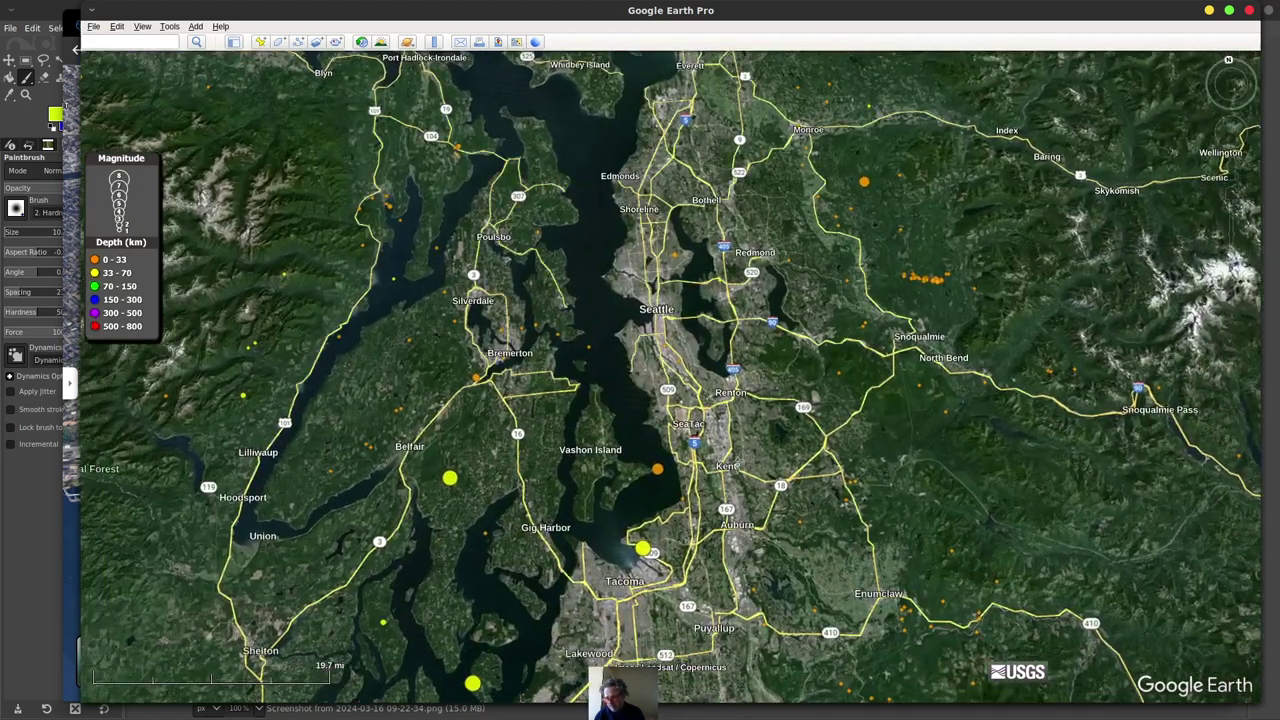
pyautogui.scroll(-3, 773, 497)
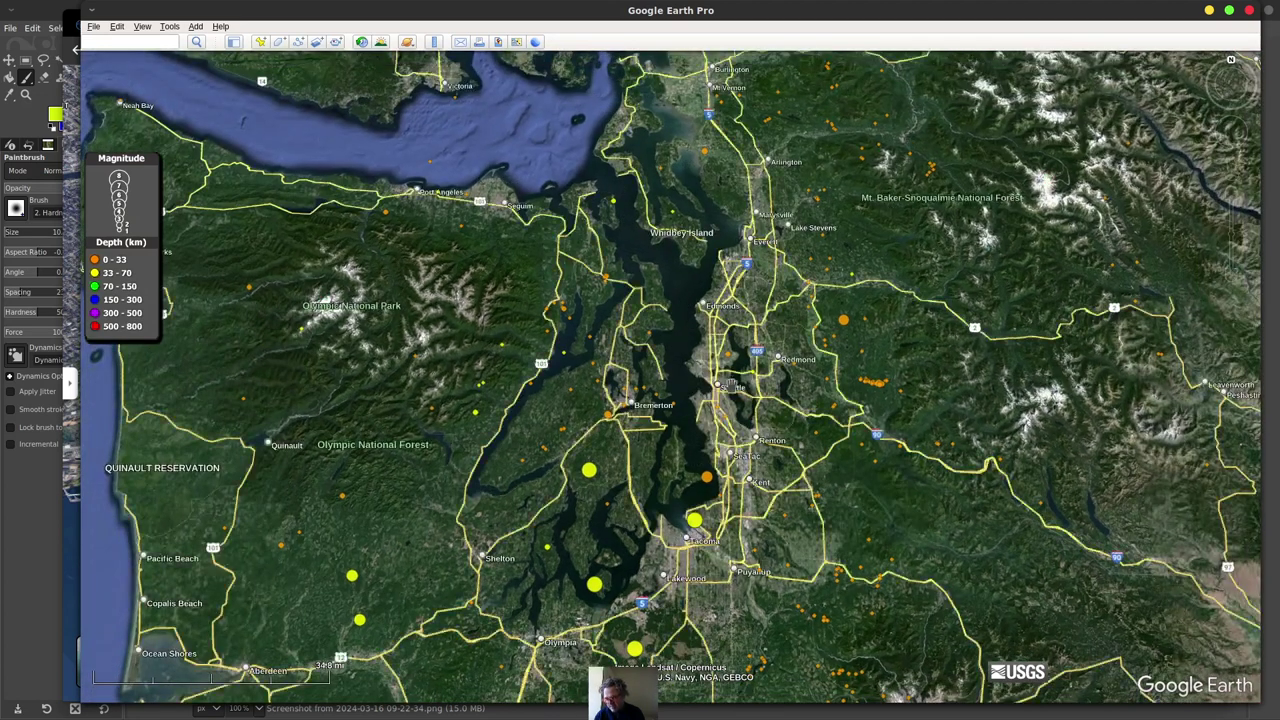
pyautogui.moveTo(707, 153); pyautogui.dragTo(704, 213)
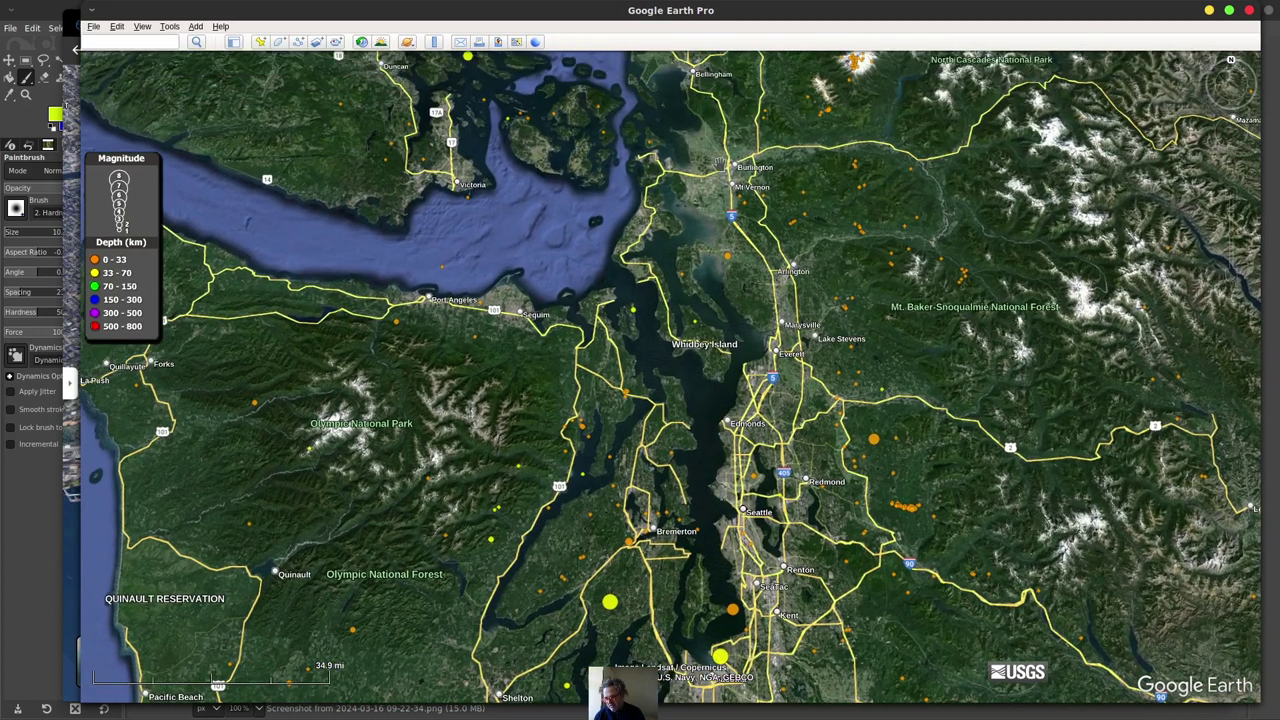
pyautogui.moveTo(855, 385); pyautogui.dragTo(886, 224)
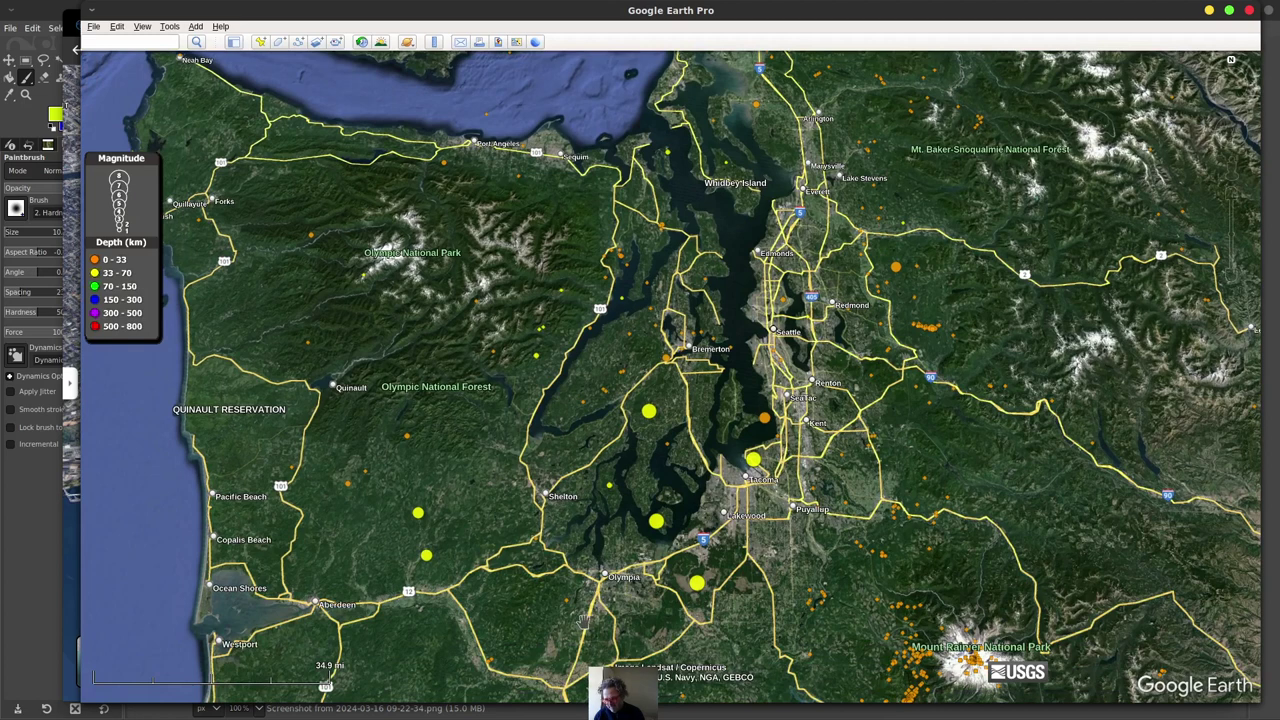
# - Pan south past Centralia to Portland and Vancouver, then back north to Seattle, Tacoma and Rainier
pyautogui.moveTo(432, 615); pyautogui.dragTo(484, 551)
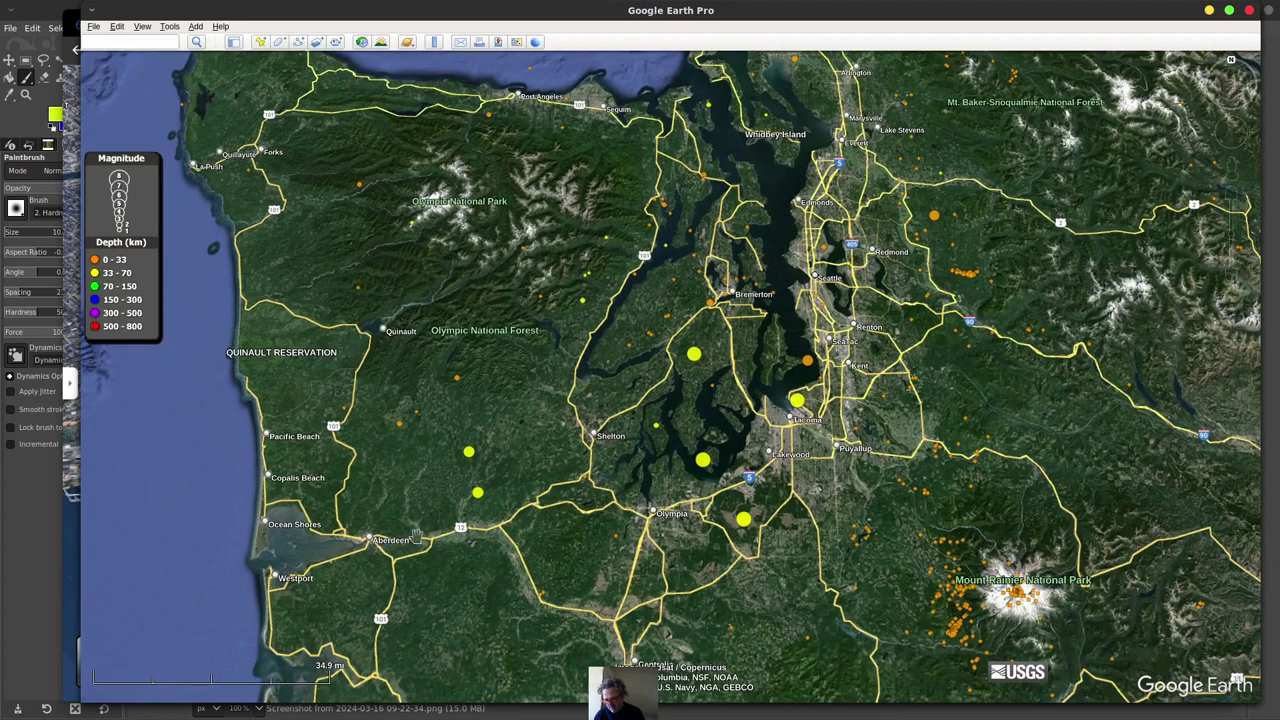
pyautogui.moveTo(512, 575); pyautogui.dragTo(553, 306)
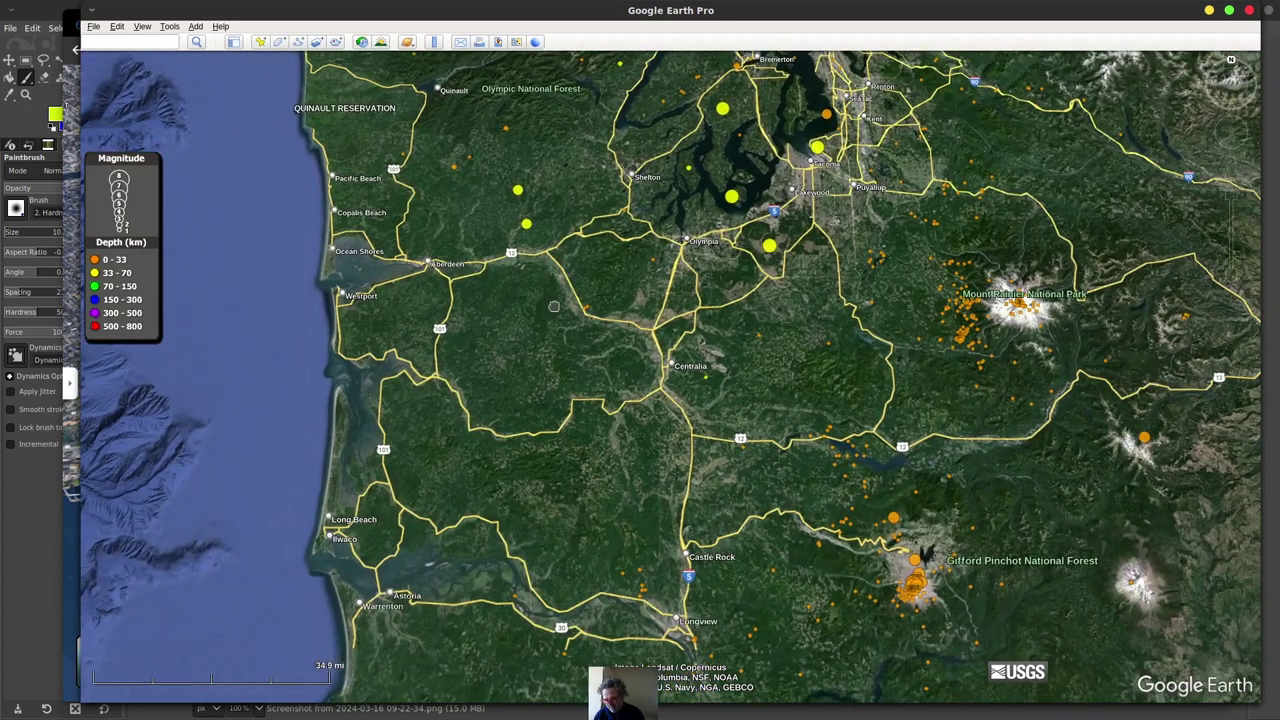
pyautogui.moveTo(808, 590); pyautogui.dragTo(805, 281)
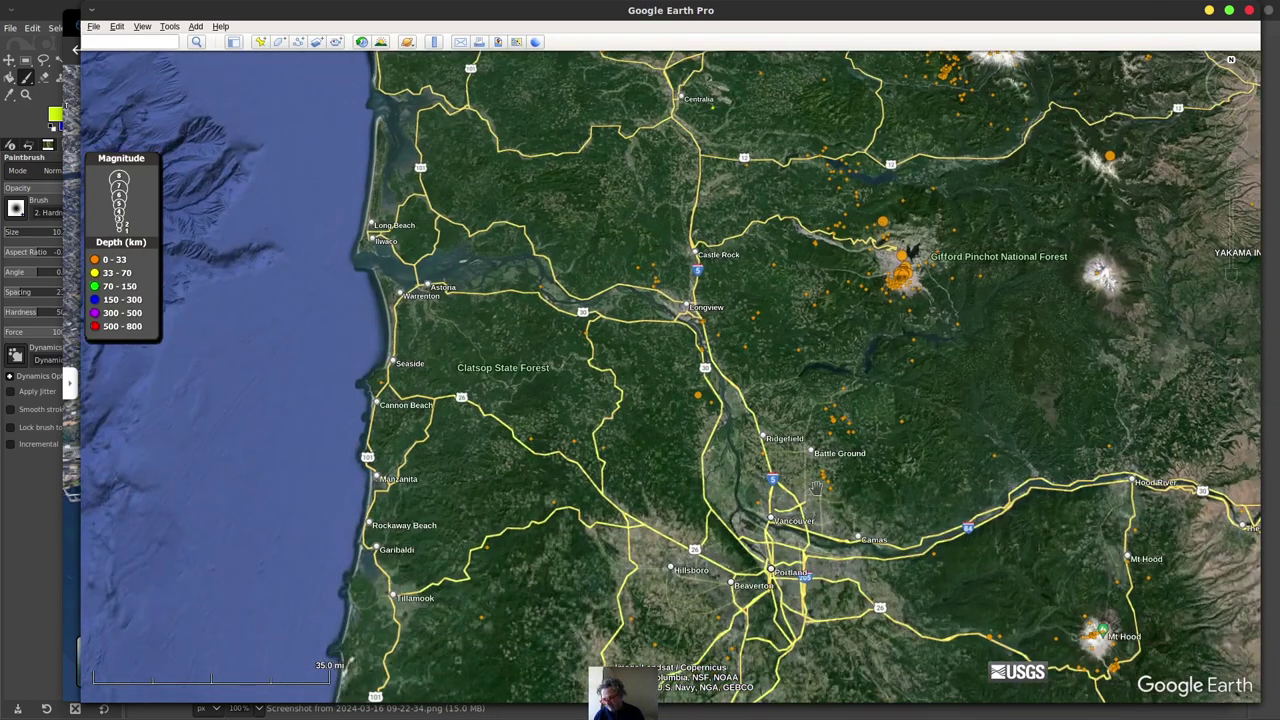
pyautogui.moveTo(765, 404); pyautogui.dragTo(740, 656)
pyautogui.moveTo(948, 110); pyautogui.dragTo(860, 420)
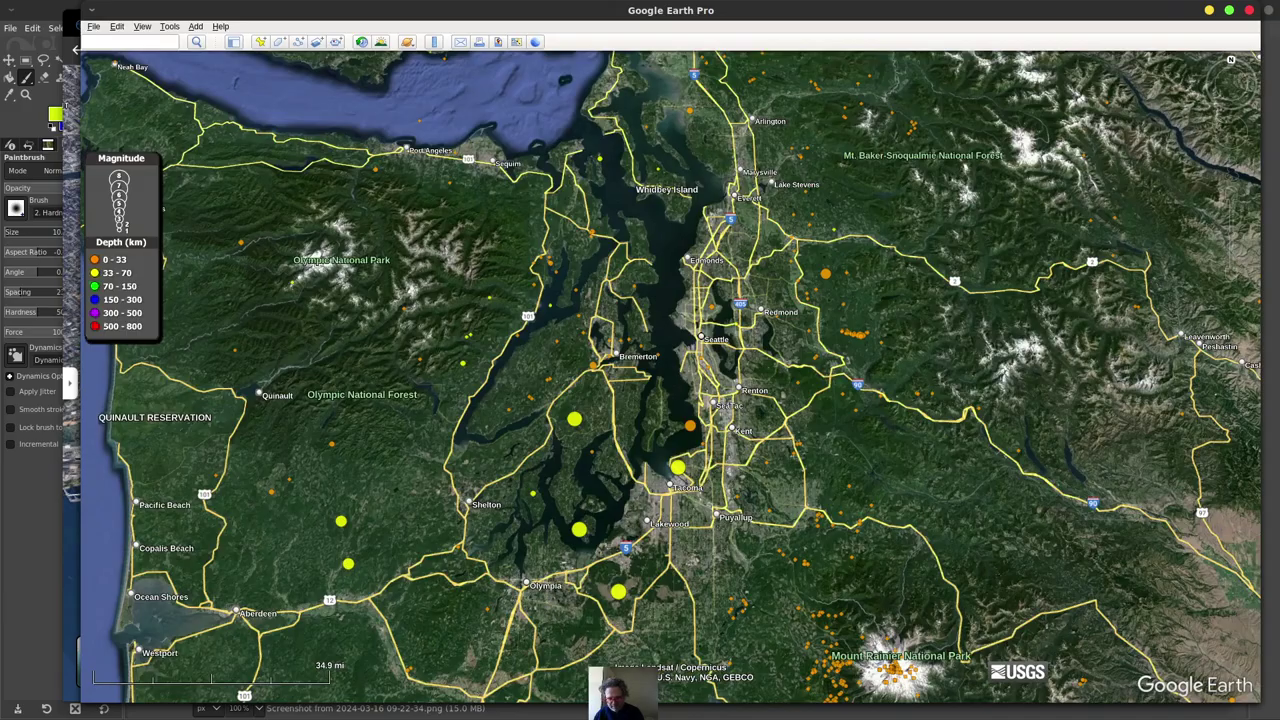